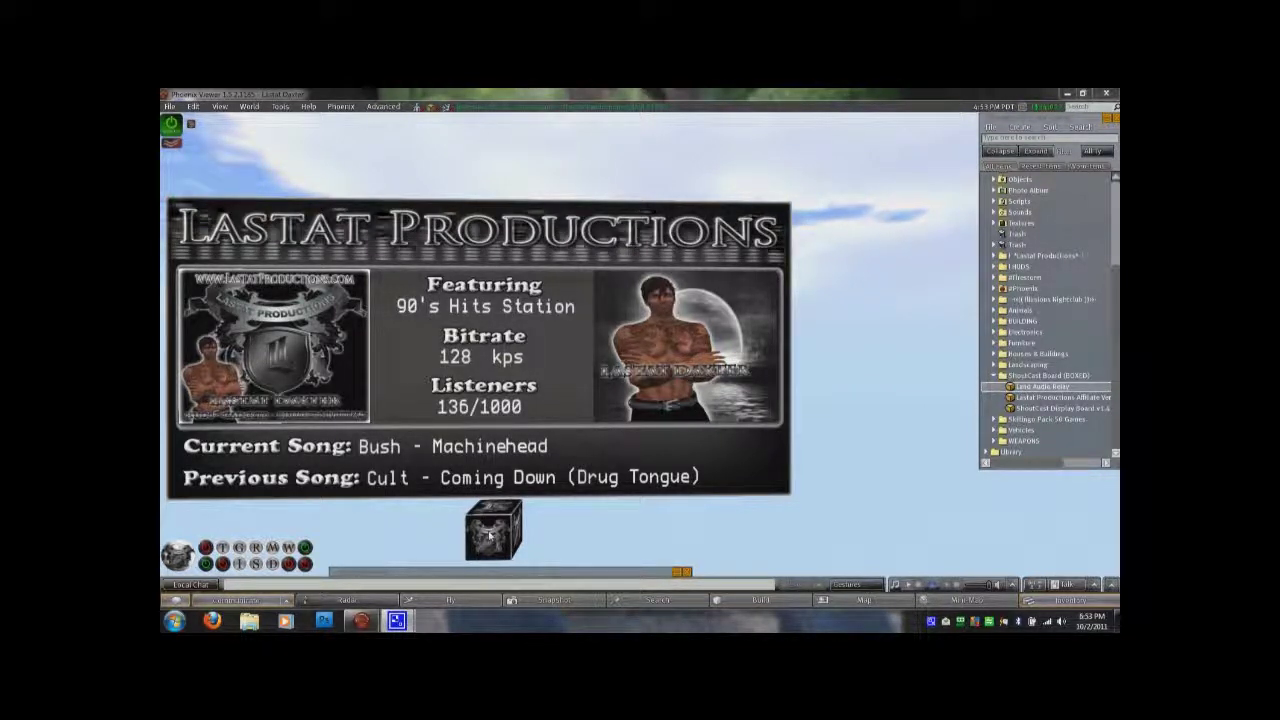
Put the ShoutCast display board into edit mode and show its Content items.
right_click(549, 353)
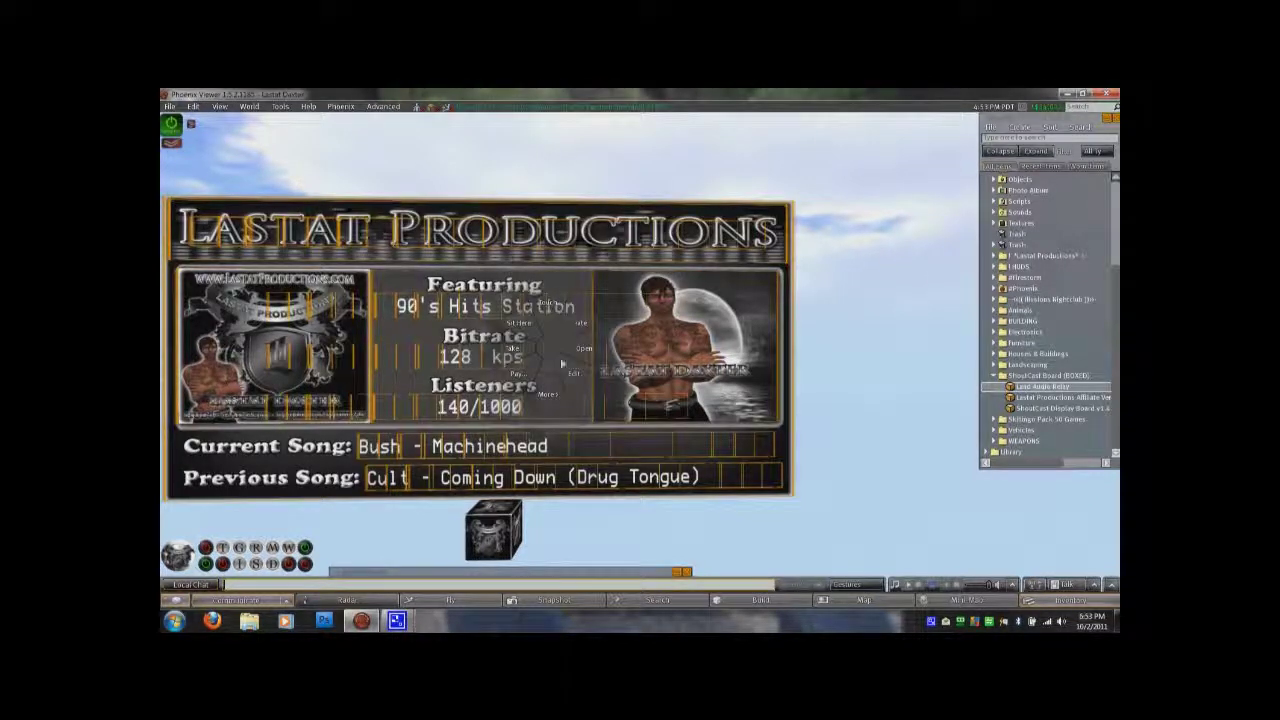
left_click(512, 330)
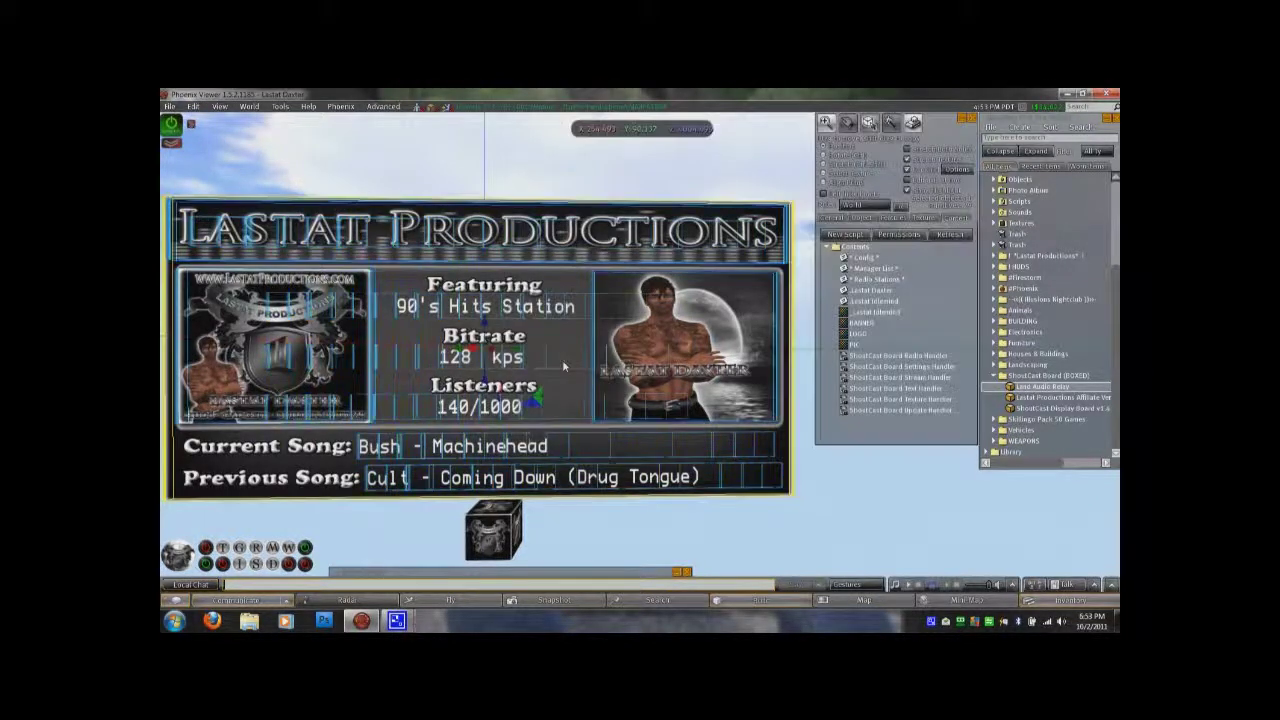
left_click(958, 219)
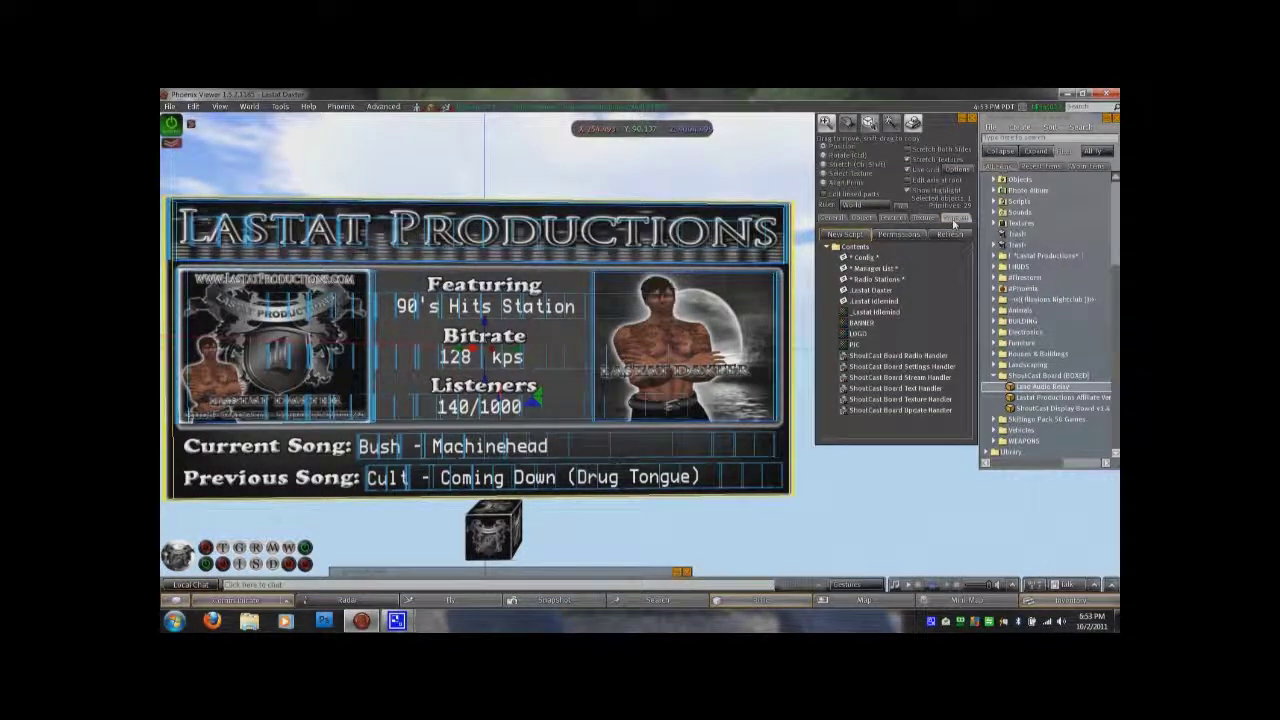
Open the Config notecard and review Default Texture Color, Club Name and Comms Channel 3000.
double_click(865, 258)
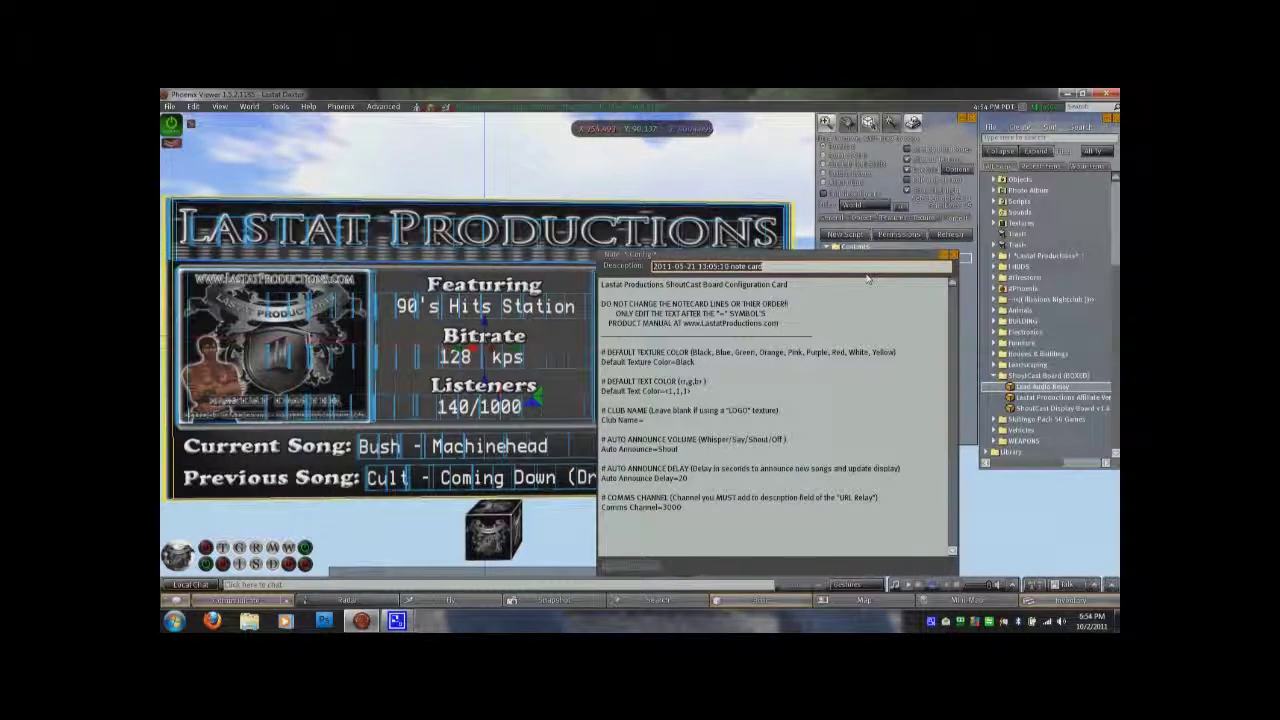
left_click_drag(740, 256, 701, 196)
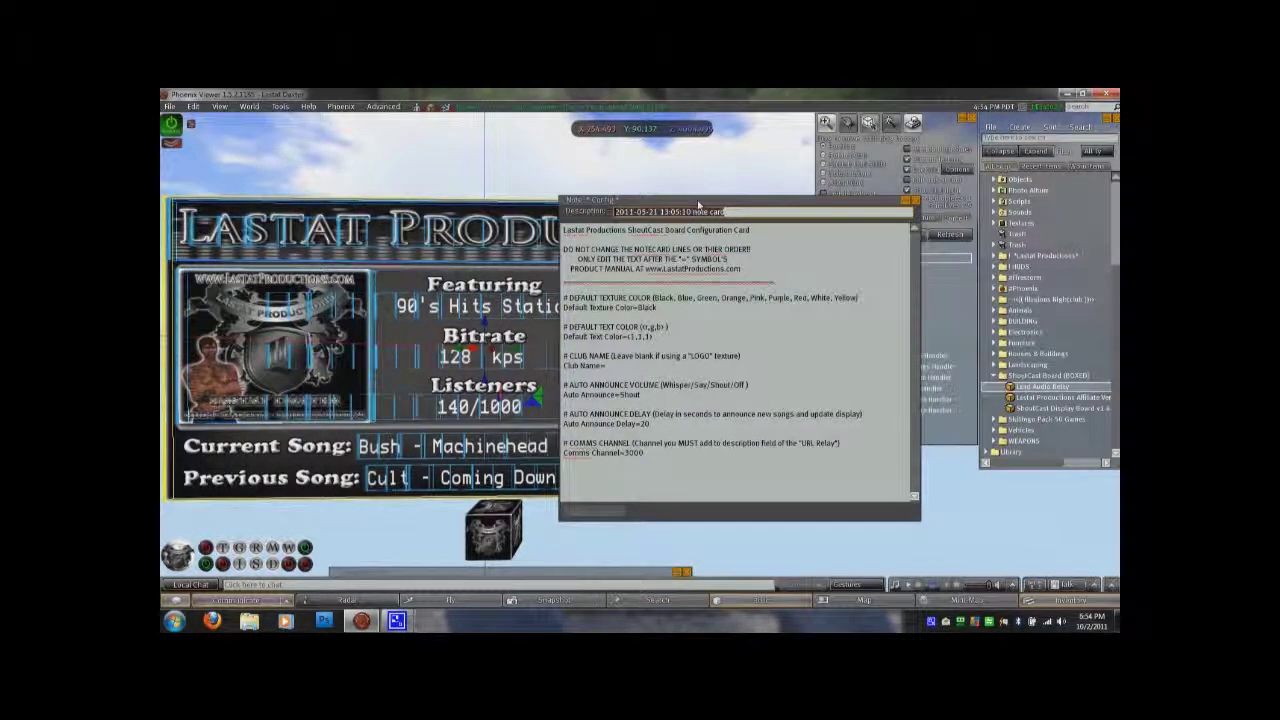
double_click(647, 307)
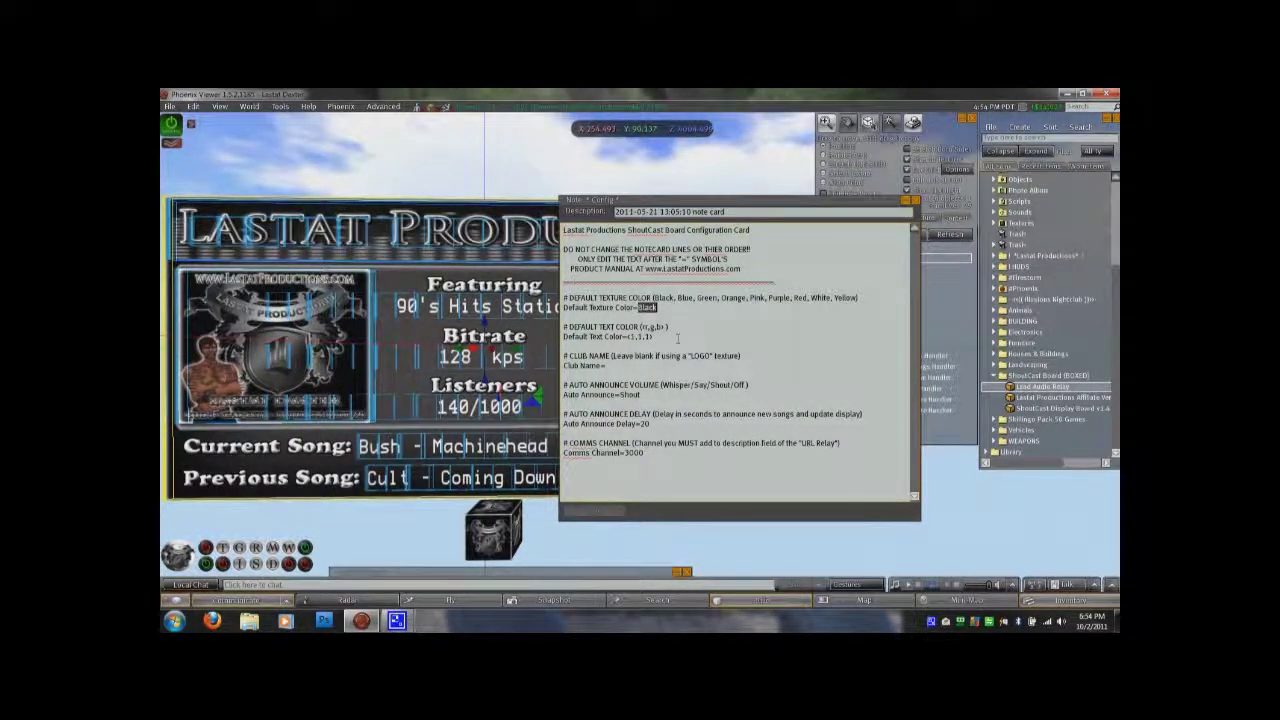
left_click_drag(650, 297, 681, 334)
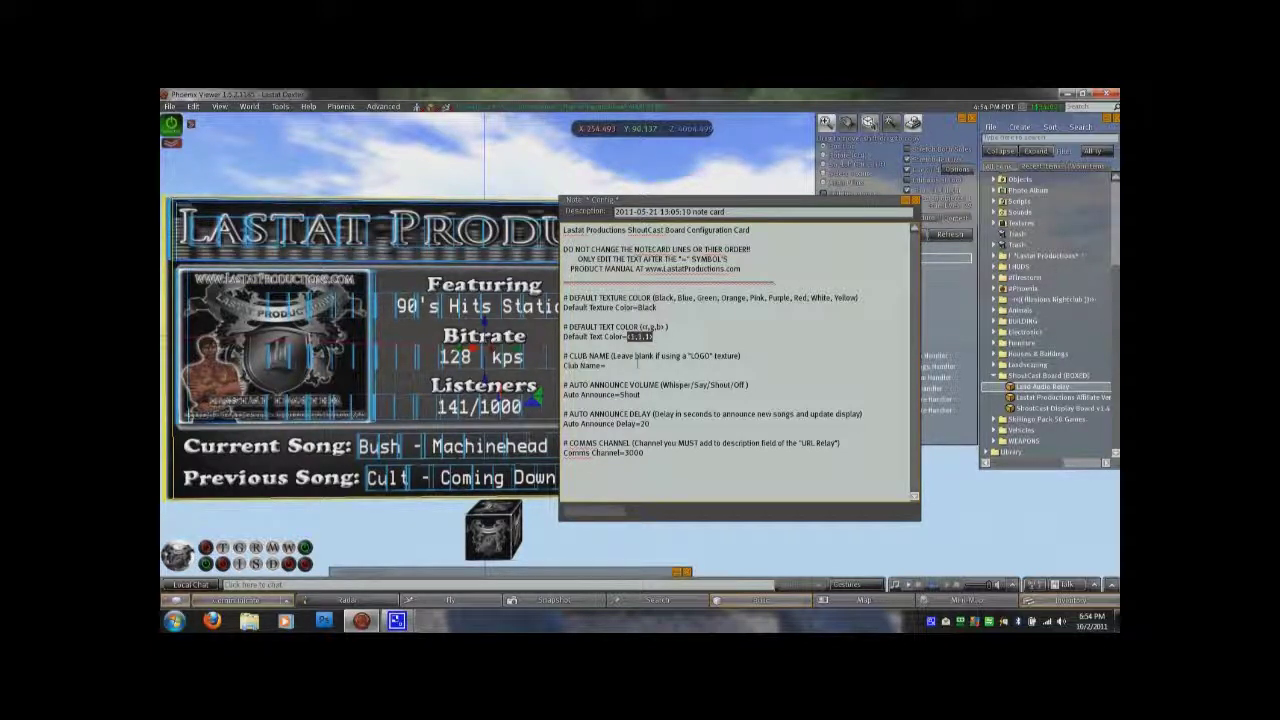
left_click(636, 366)
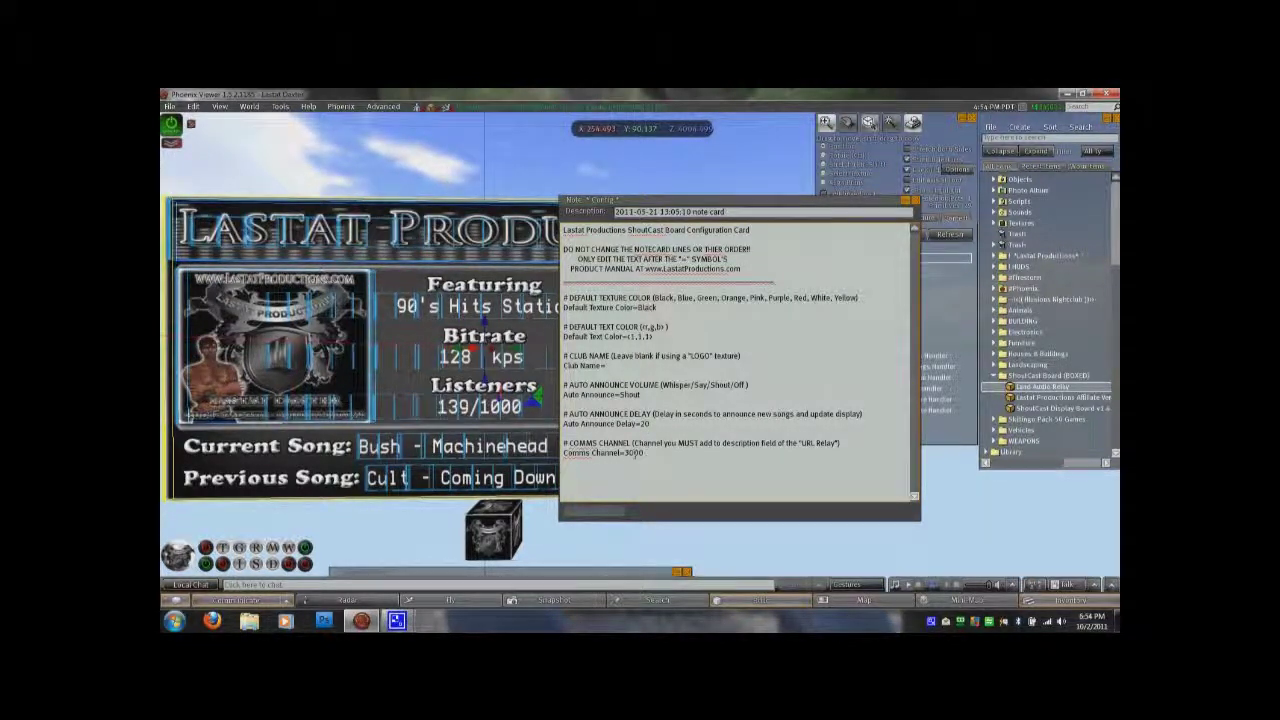
double_click(638, 452)
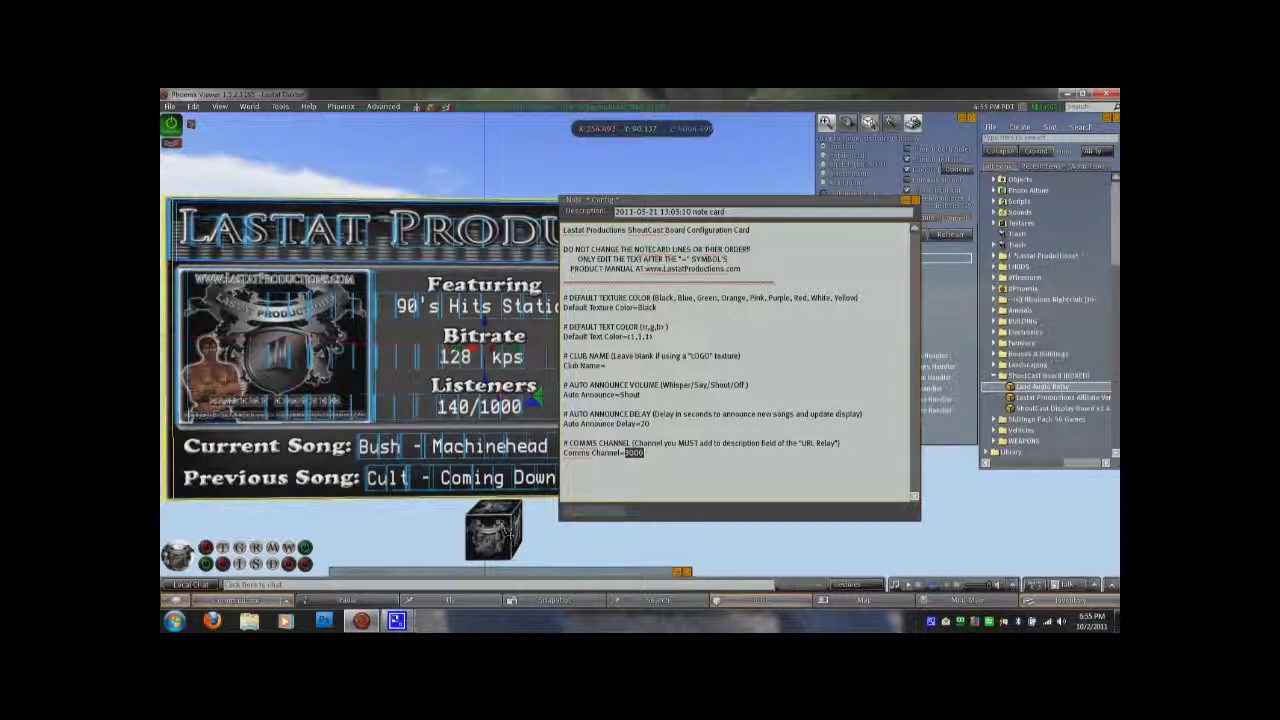
Select the Lastat Audio Relay cube and view its name, description and ownership details.
left_click(508, 537)
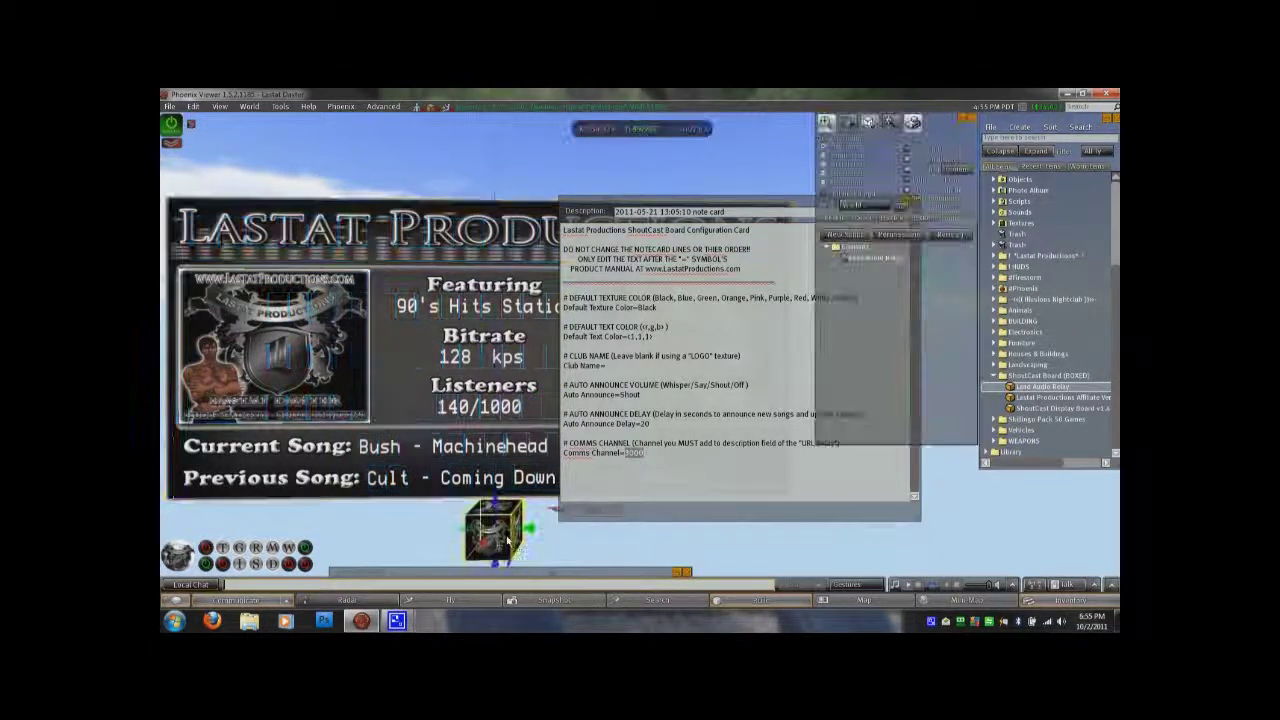
left_click(830, 219)
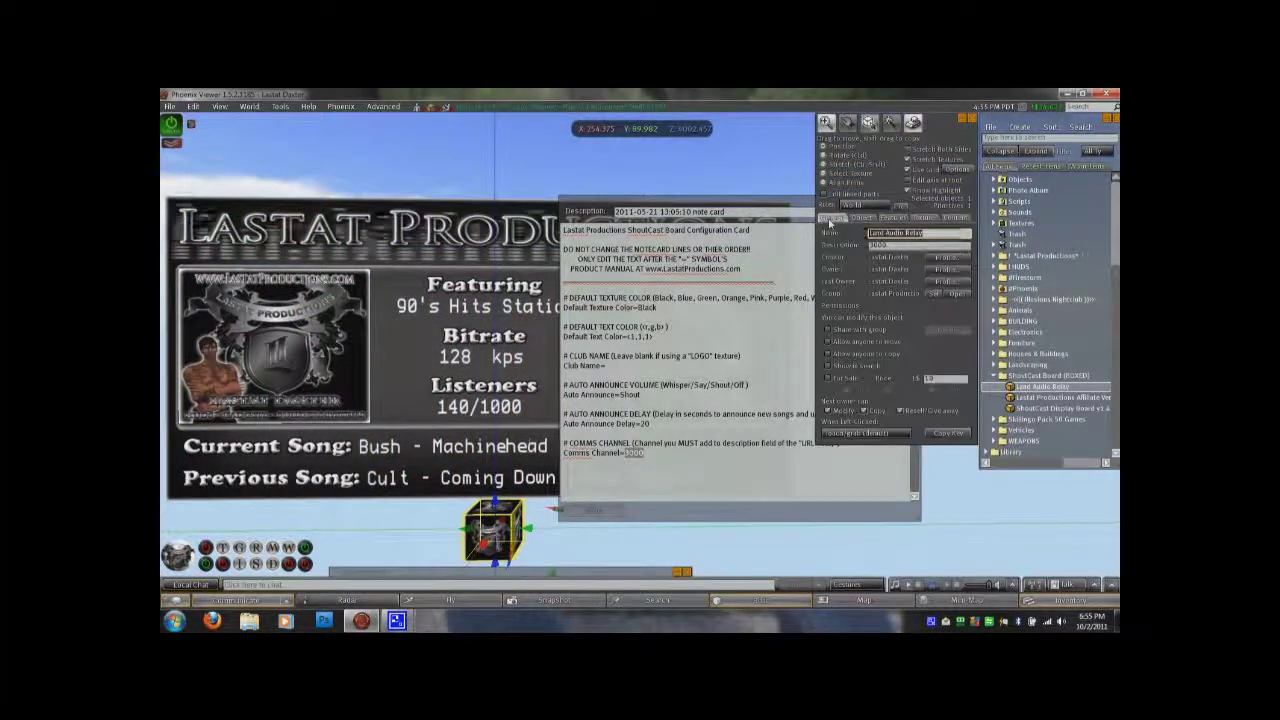
key("Tab")
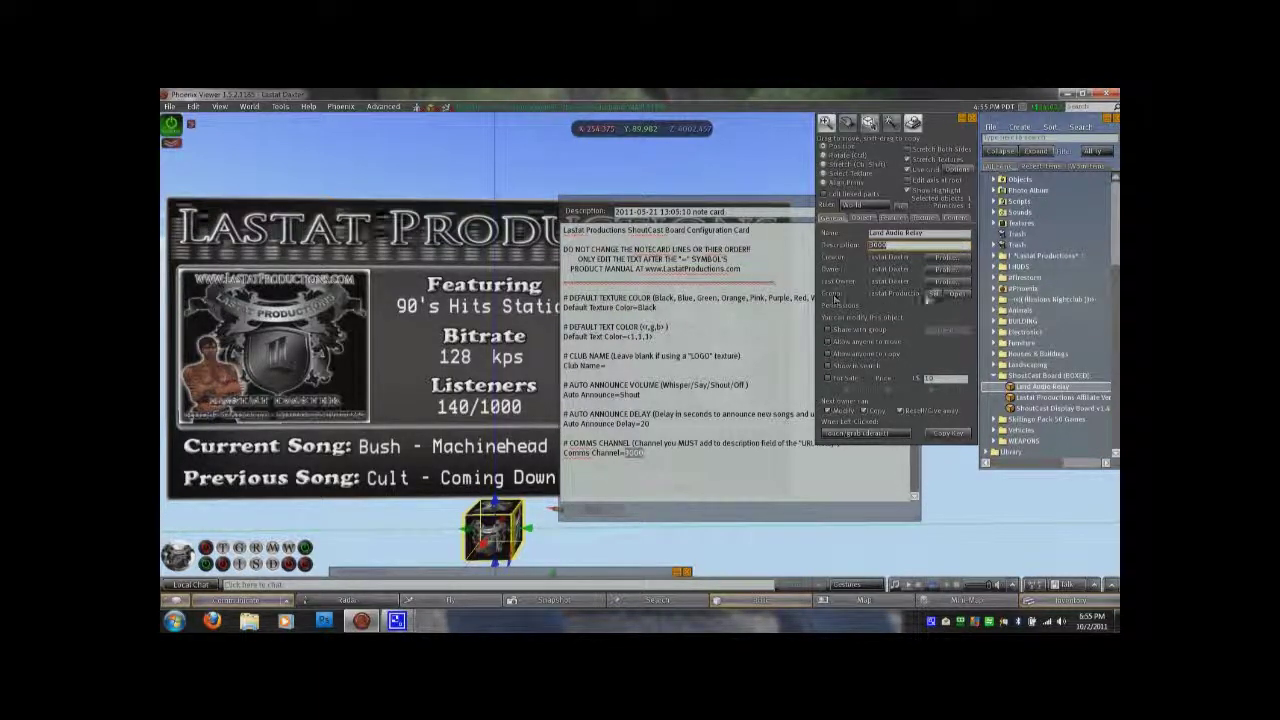
Set the relay's group, share it with that group, and deed it to the group.
left_click(932, 294)
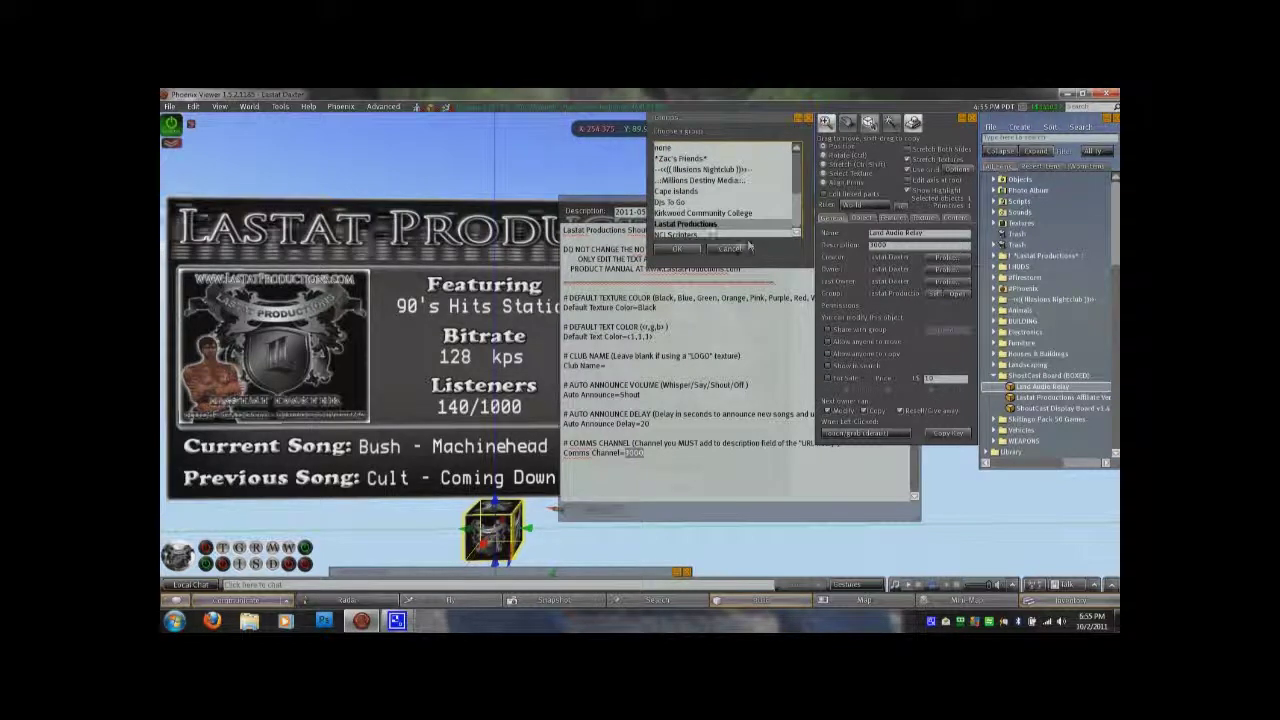
left_click(684, 249)
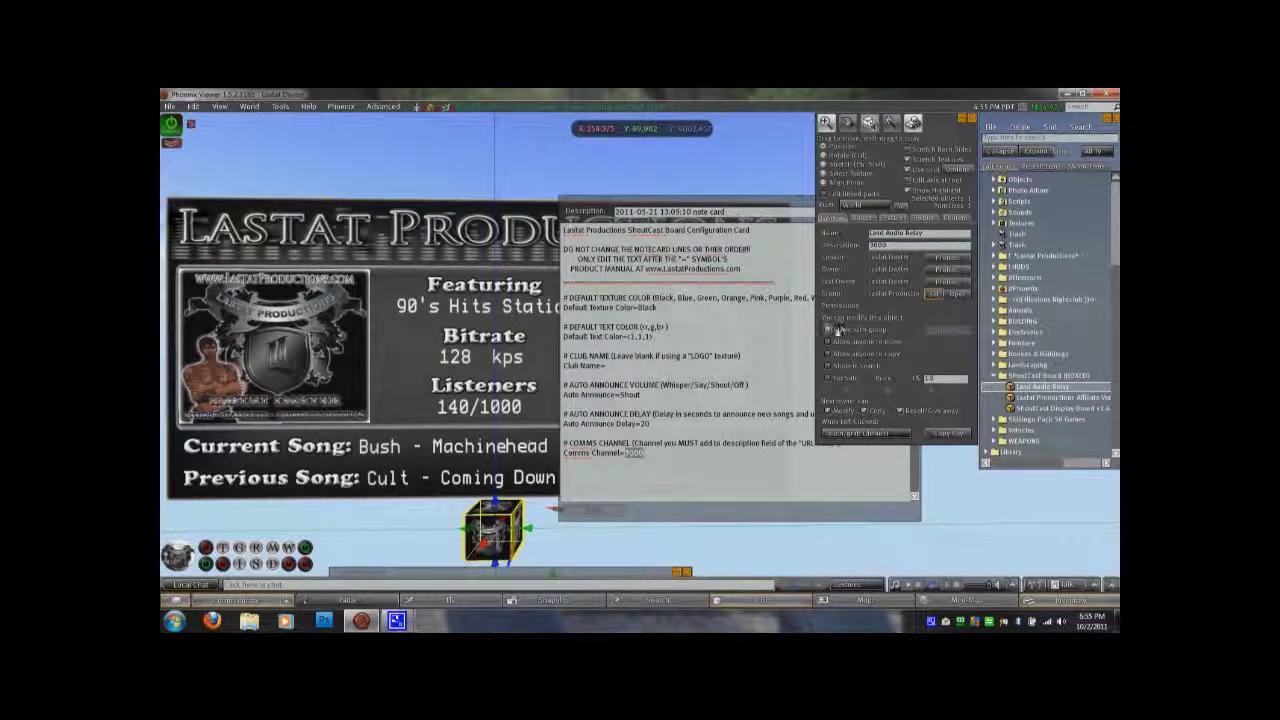
left_click(828, 330)
left_click(940, 331)
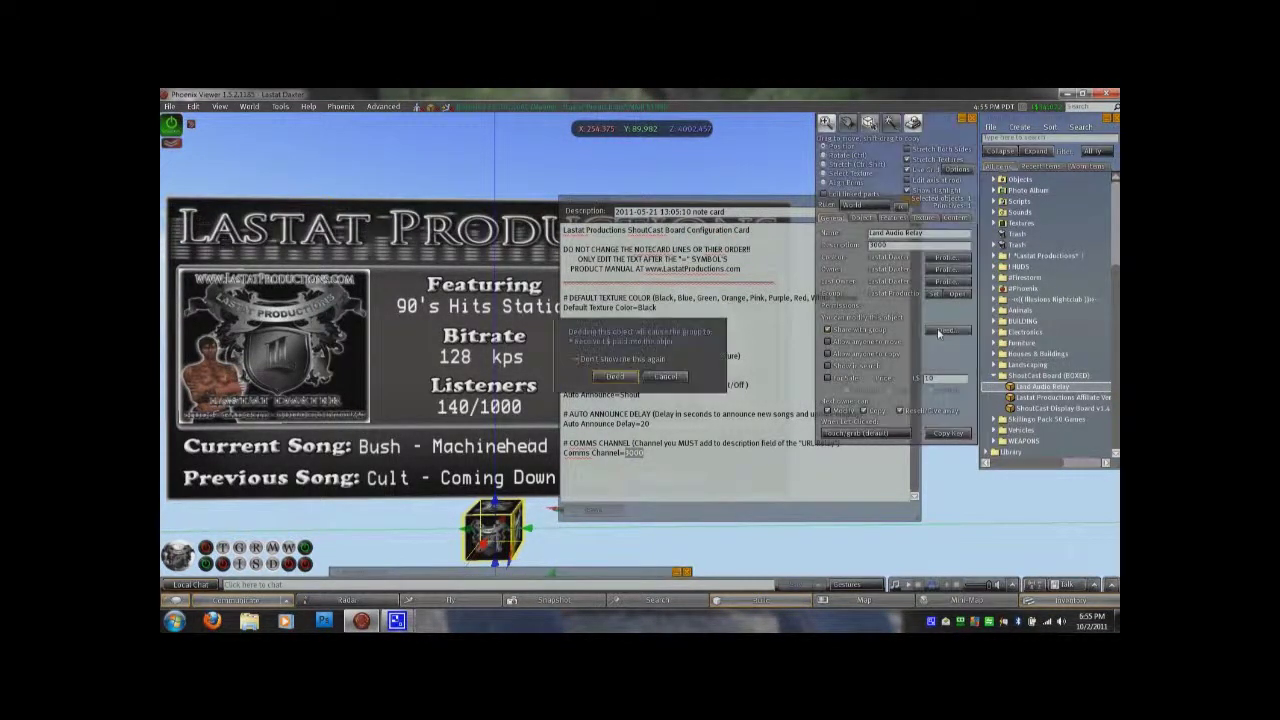
left_click(614, 376)
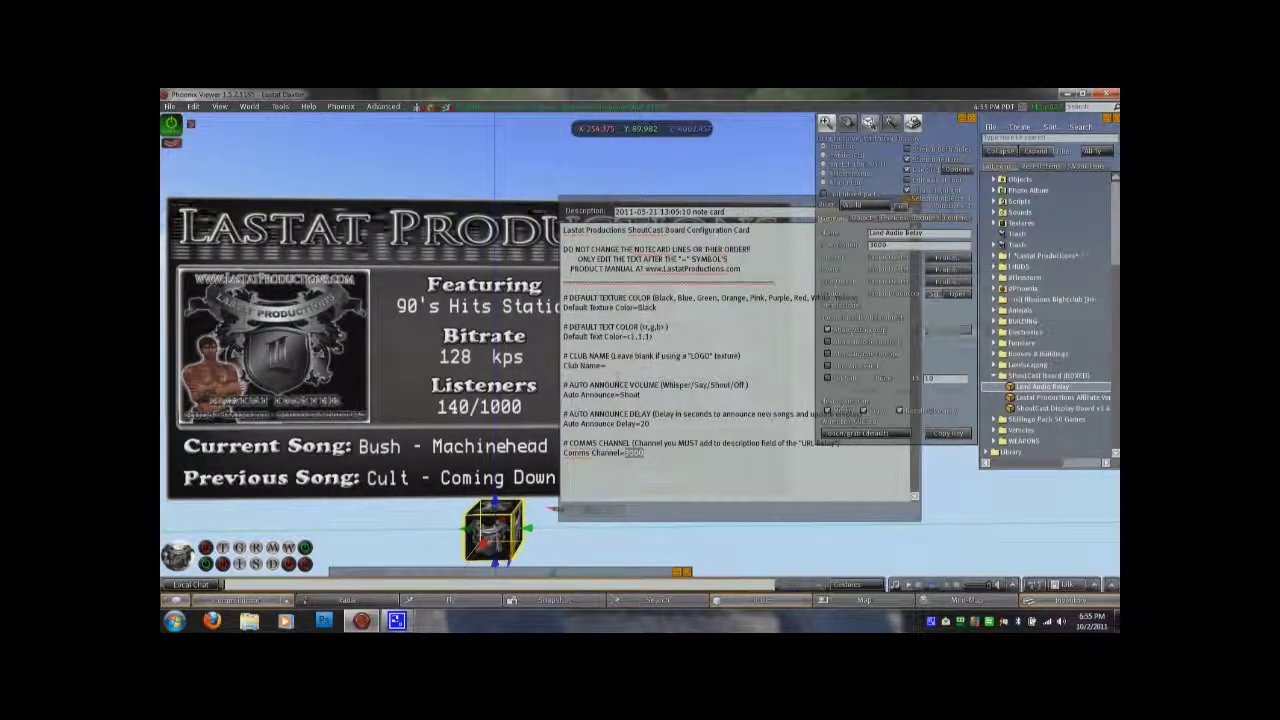
Close the relay's edit window and the Config notecard.
left_click(972, 122)
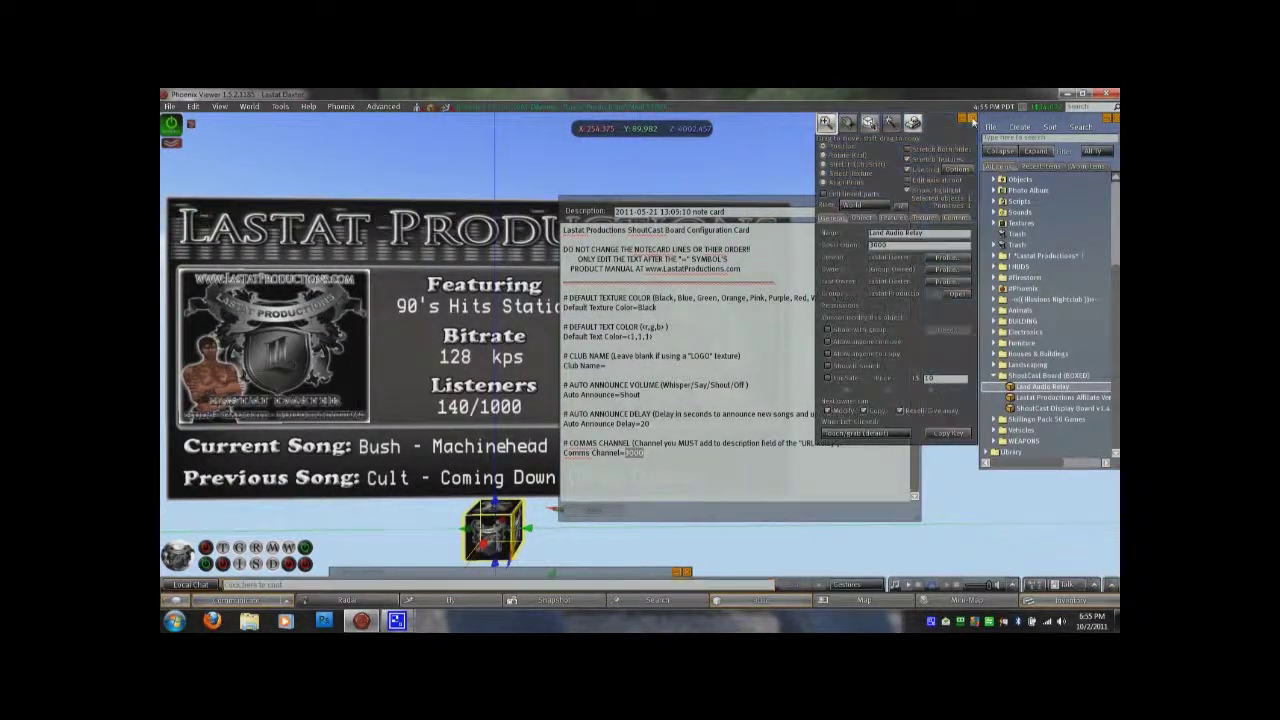
left_click(972, 119)
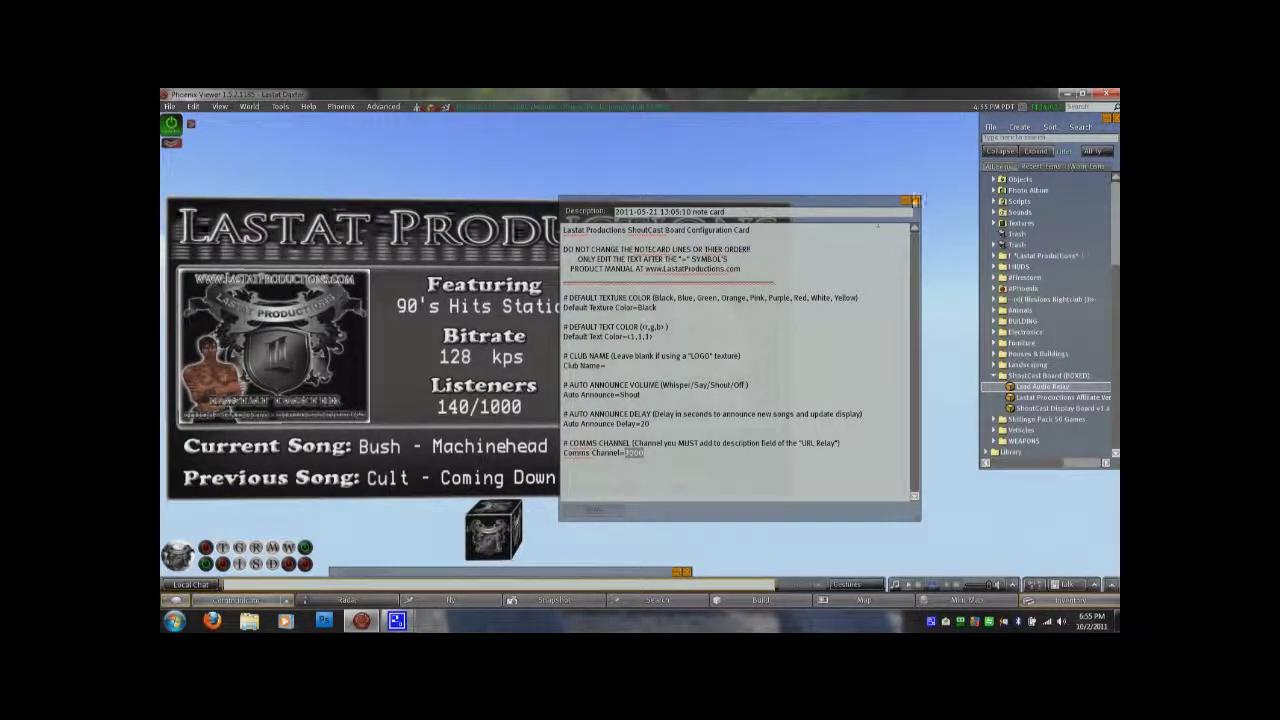
left_click(913, 201)
Reopen the board's contents for editing and open the * Manager List * notecard.
right_click(662, 340)
left_click(615, 340)
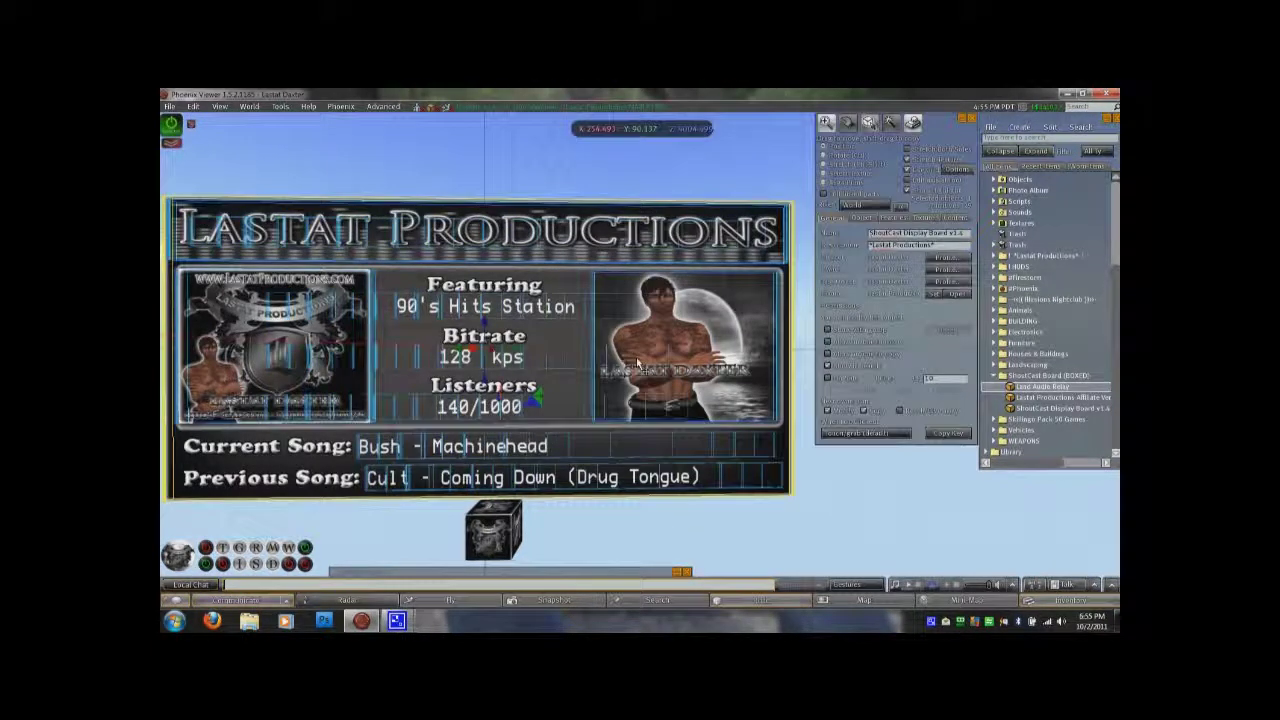
left_click(946, 219)
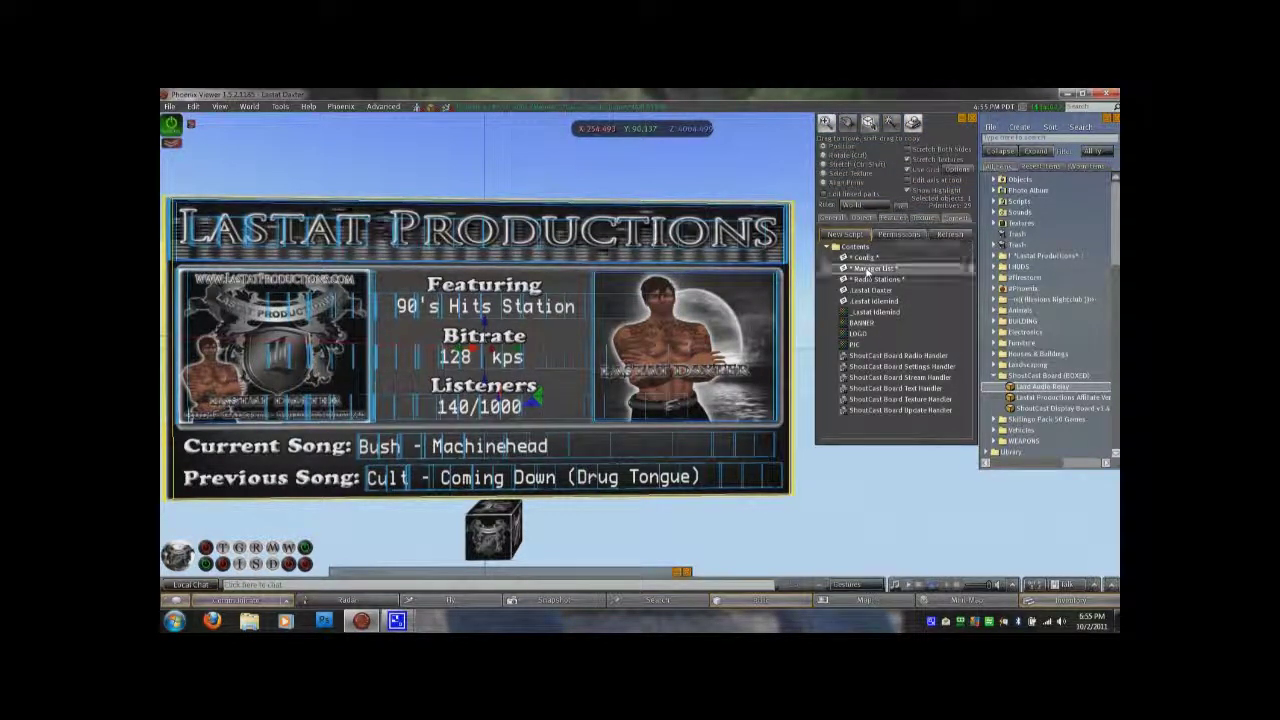
double_click(868, 270)
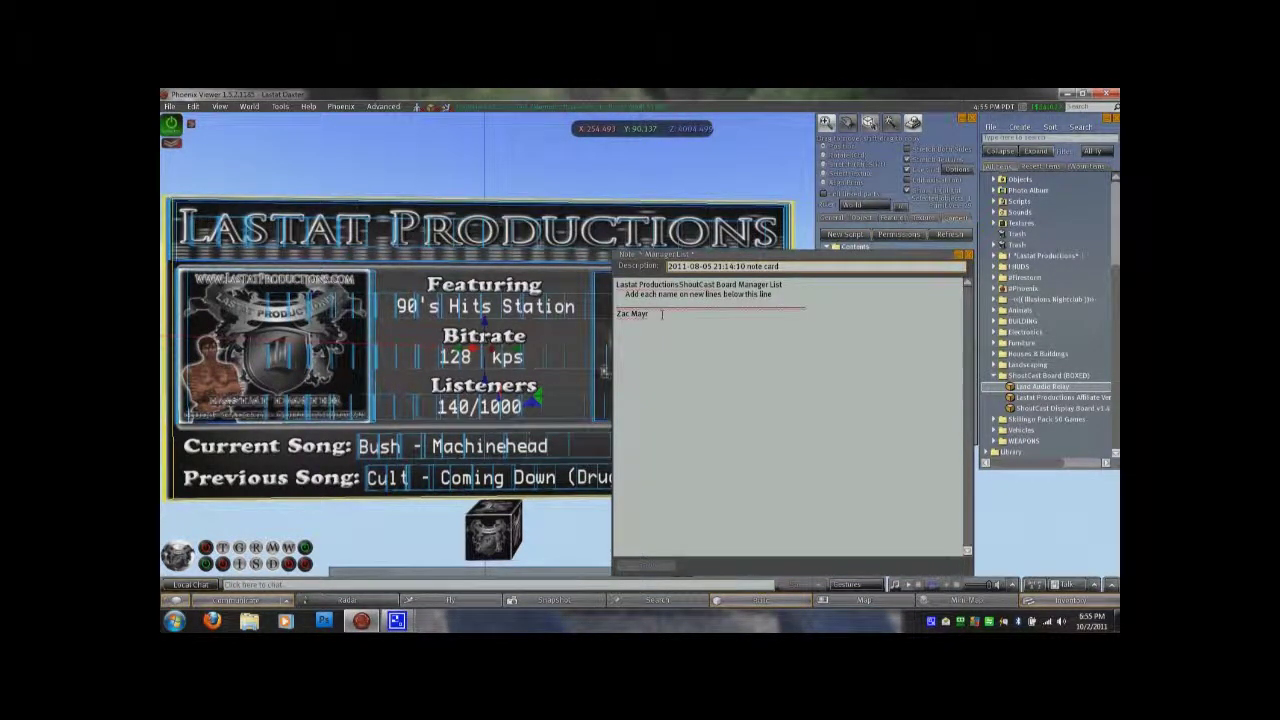
Inspect the manager's name line below the separator, then close the Manager List notecard.
left_click_drag(660, 314, 603, 315)
left_click(653, 449)
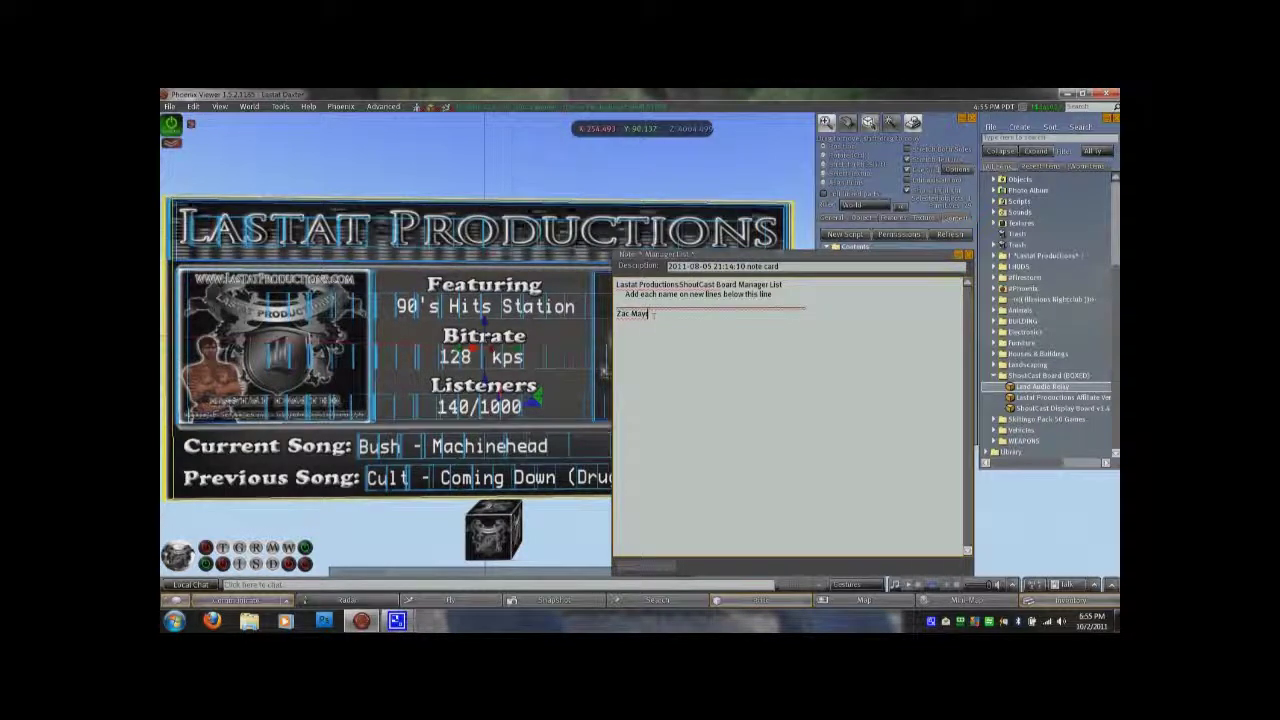
left_click_drag(808, 305, 616, 306)
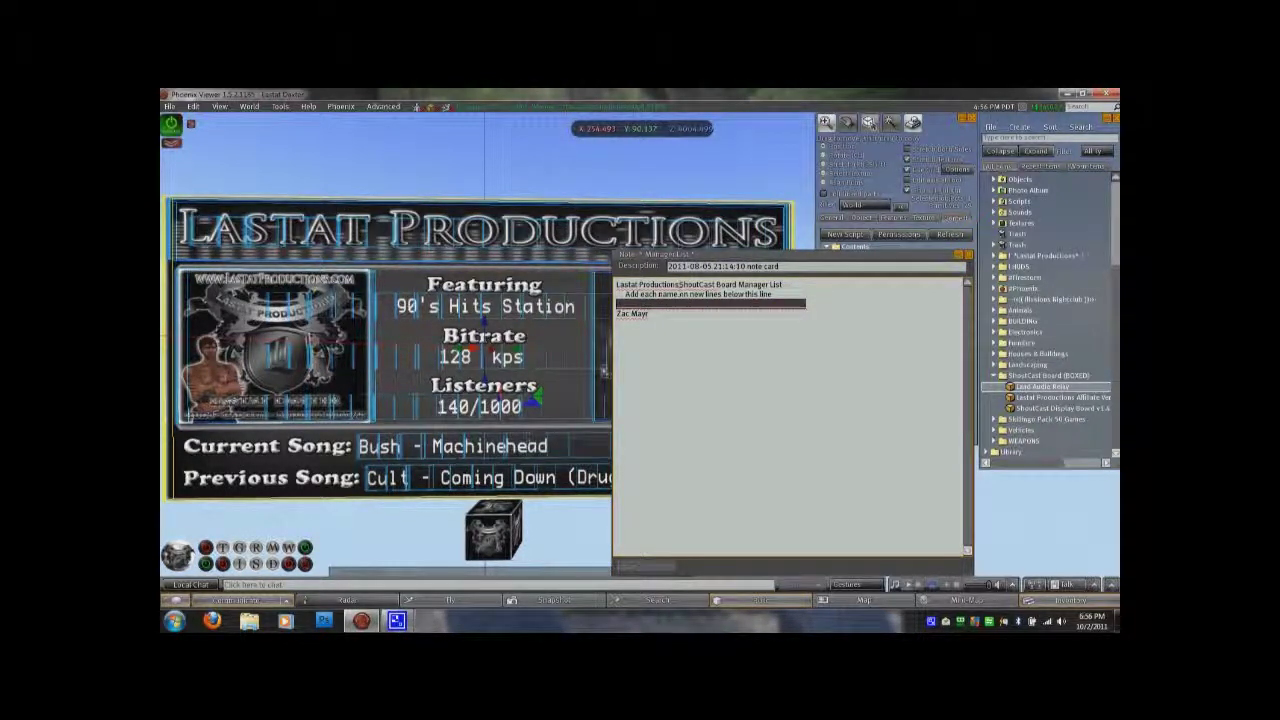
left_click_drag(678, 316, 604, 314)
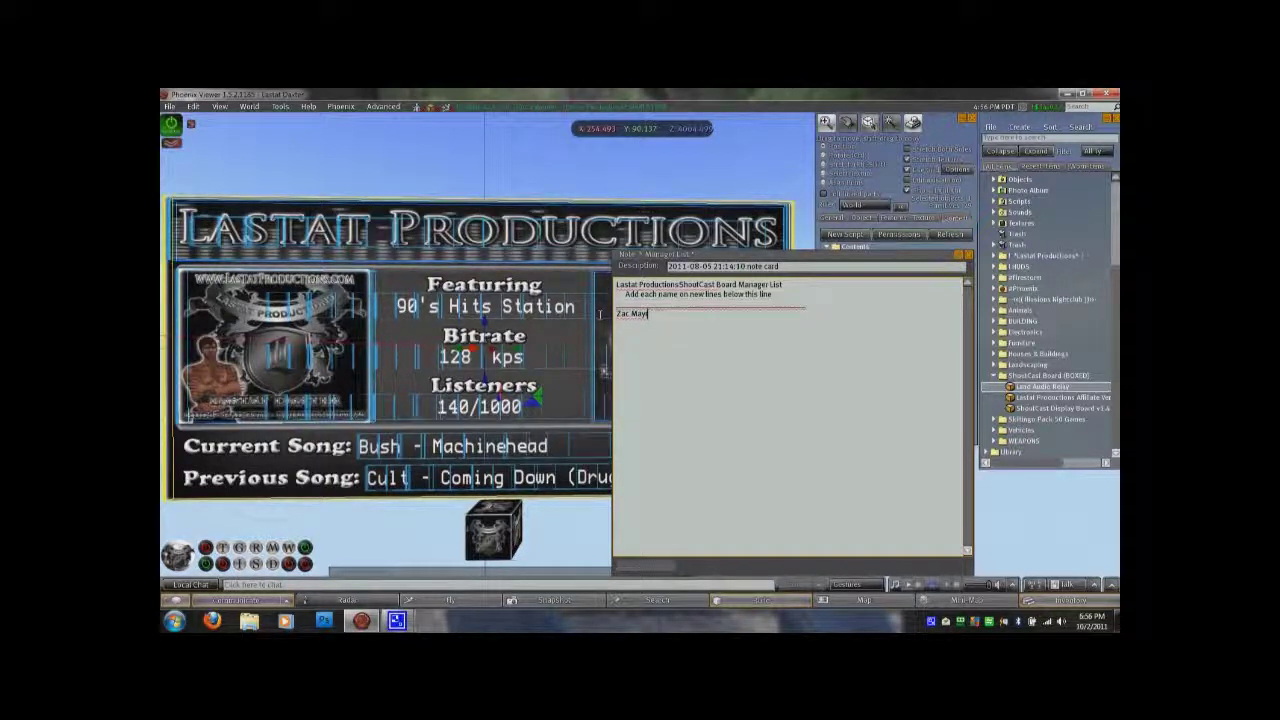
left_click(966, 256)
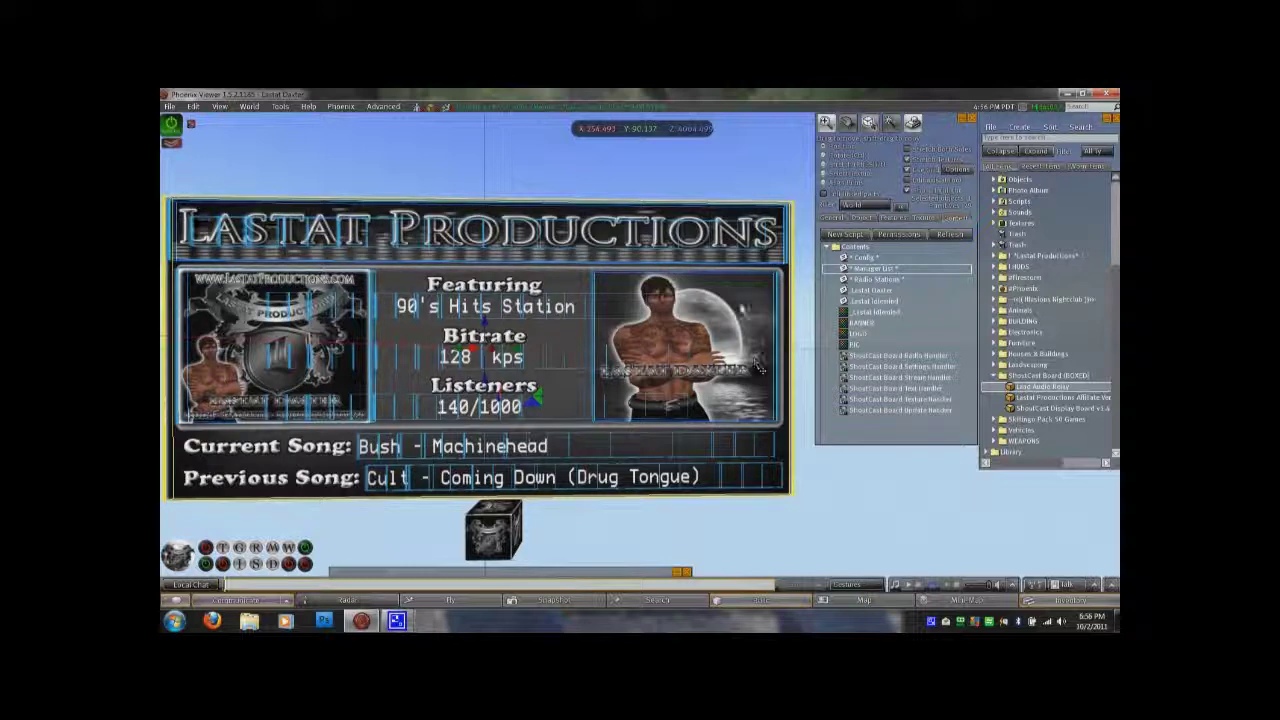
Open the Radio Stations notecard and paste 173.193.14.170:8006 over the 90's Hits Station address.
double_click(868, 280)
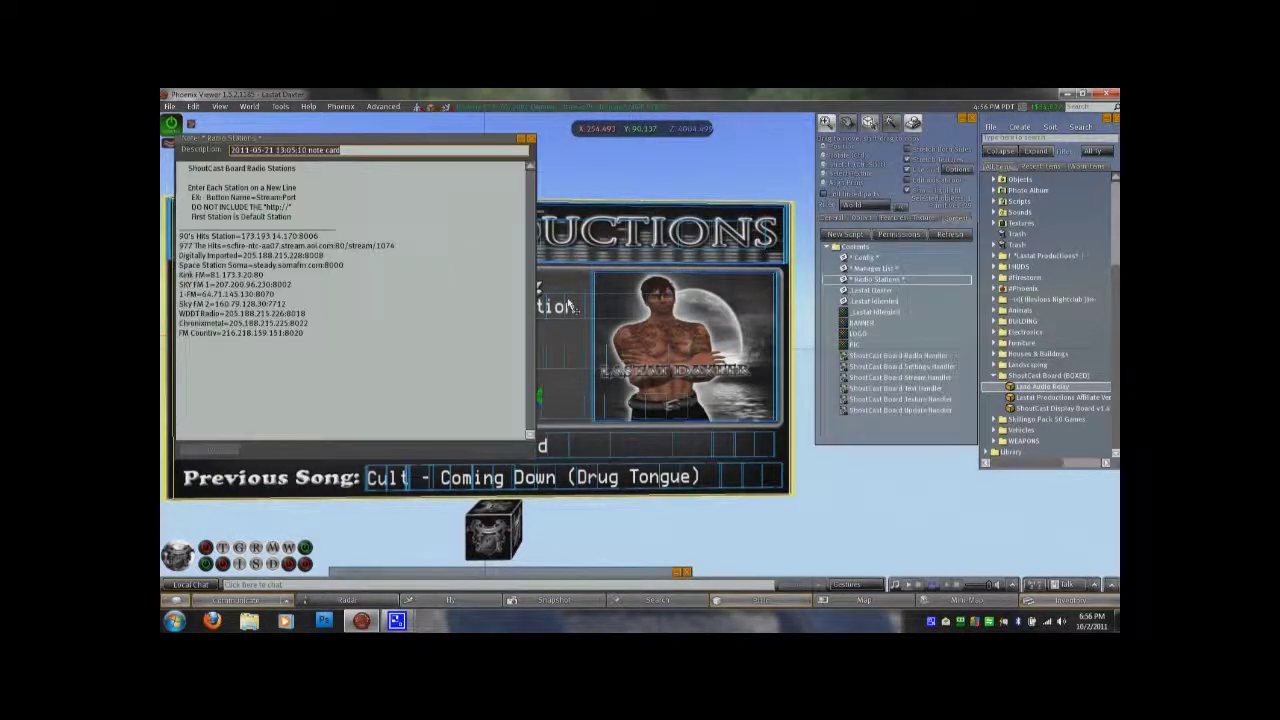
left_click_drag(430, 145, 880, 208)
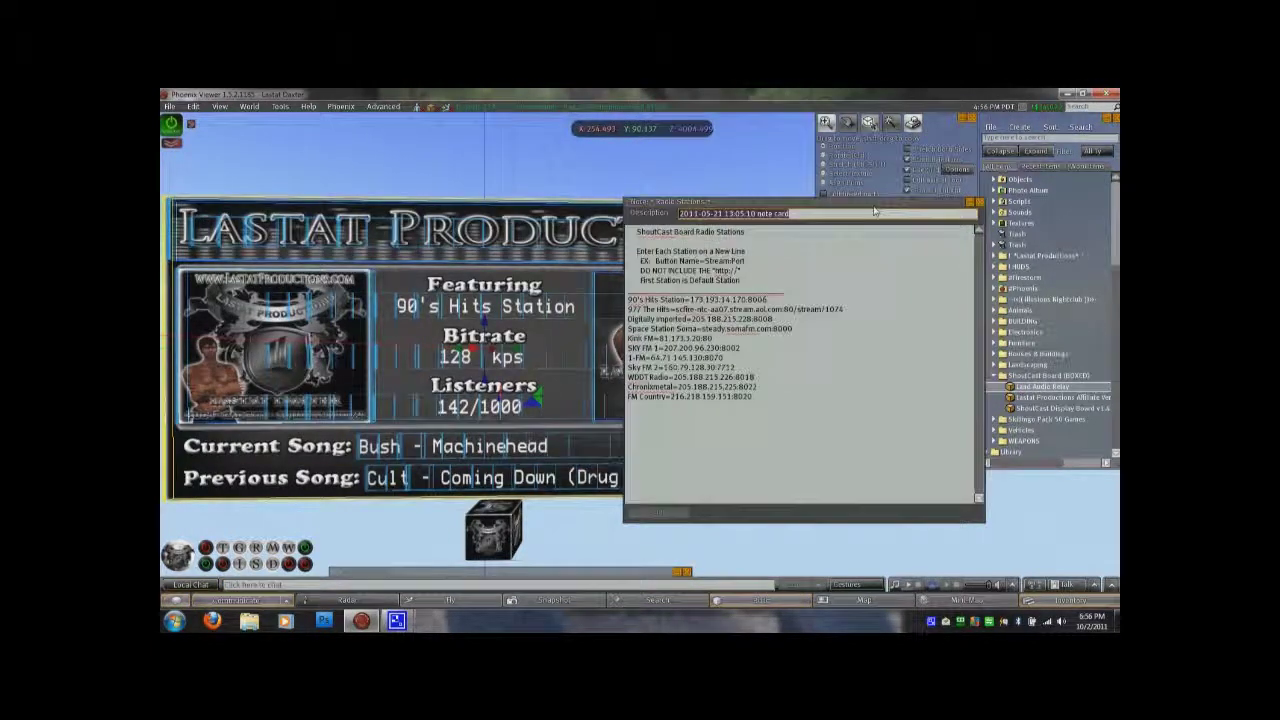
left_click_drag(628, 299, 768, 299)
type("90's Hits Station=173.193.14.170:8006")
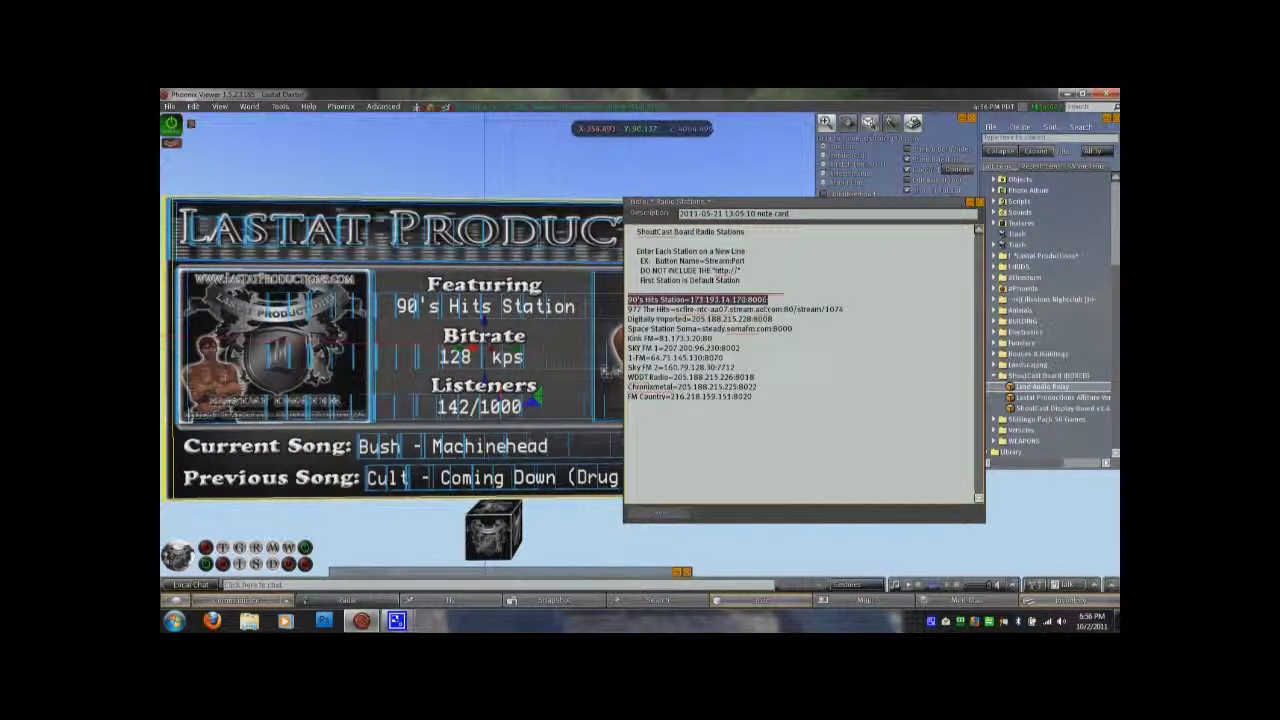
left_click(686, 299)
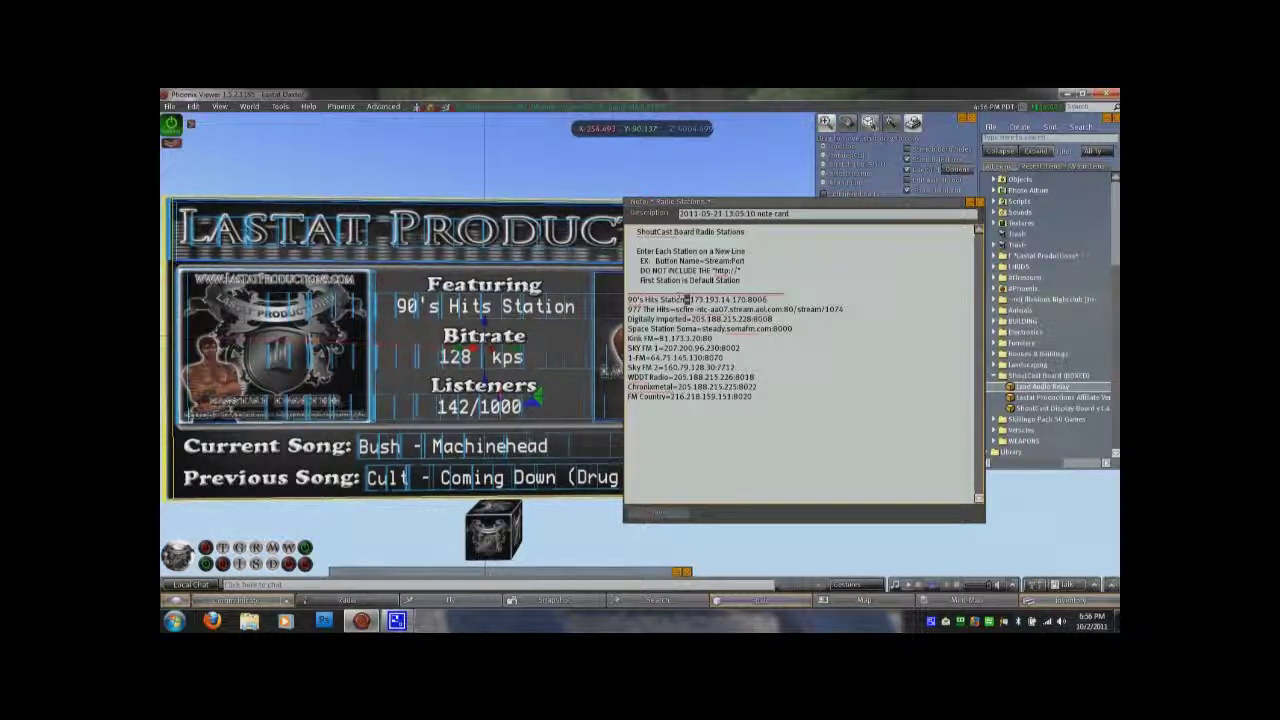
left_click_drag(686, 299, 628, 299)
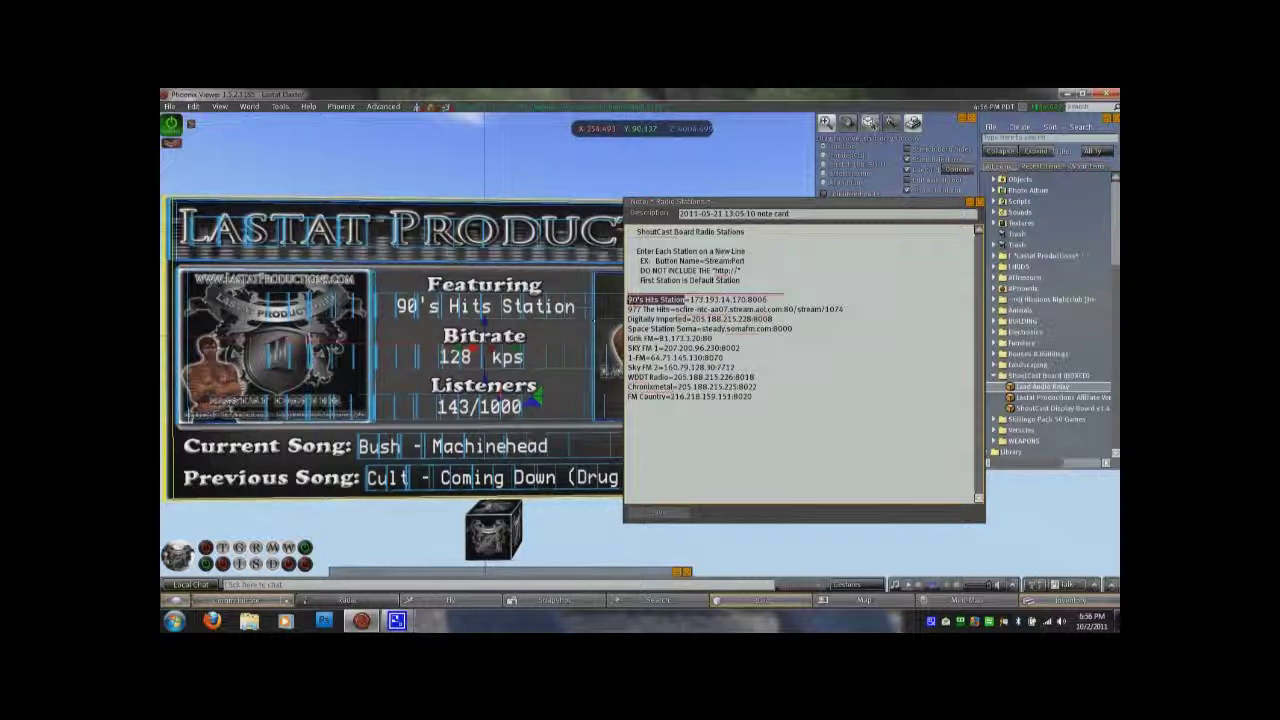
left_click_drag(690, 299, 768, 299)
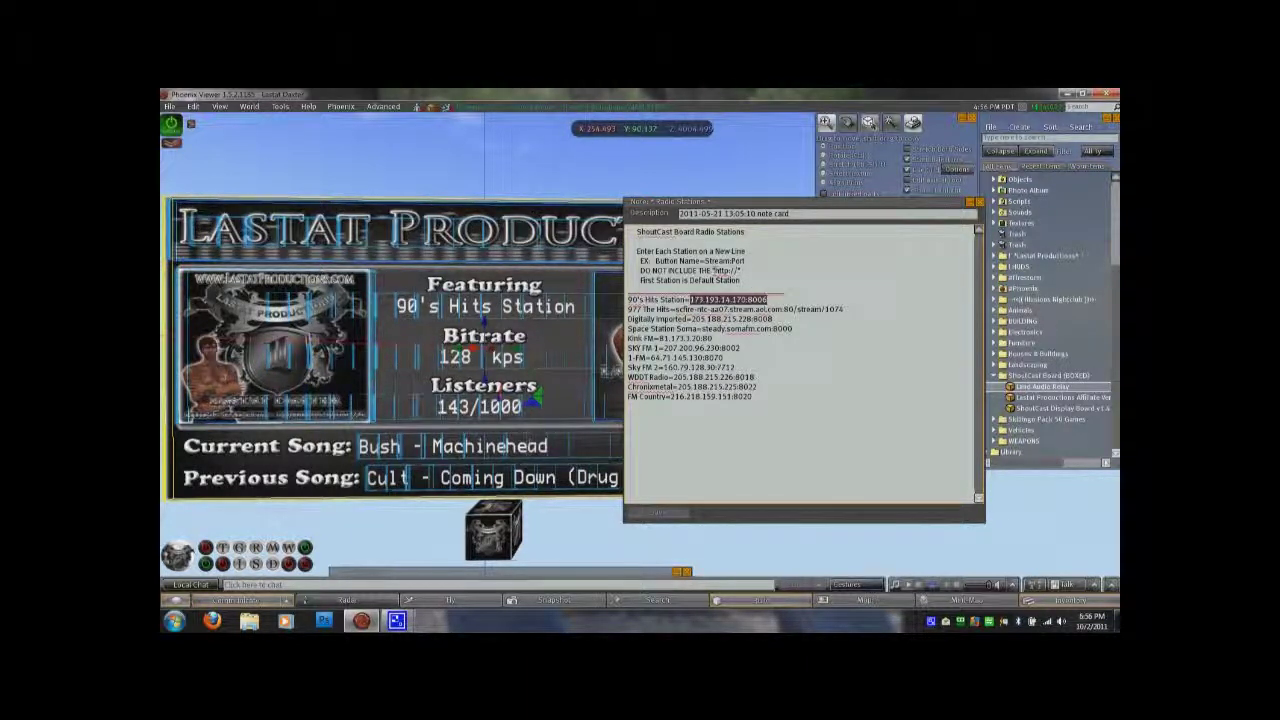
left_click_drag(712, 270, 745, 271)
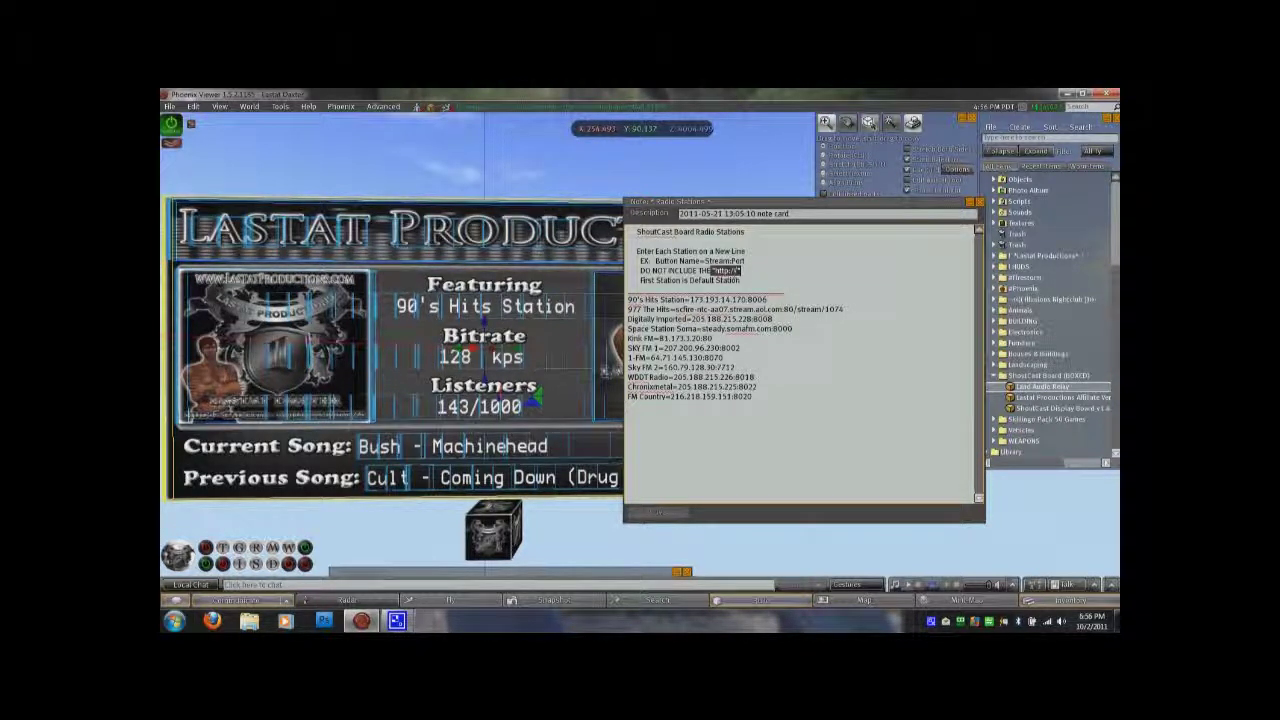
left_click(980, 203)
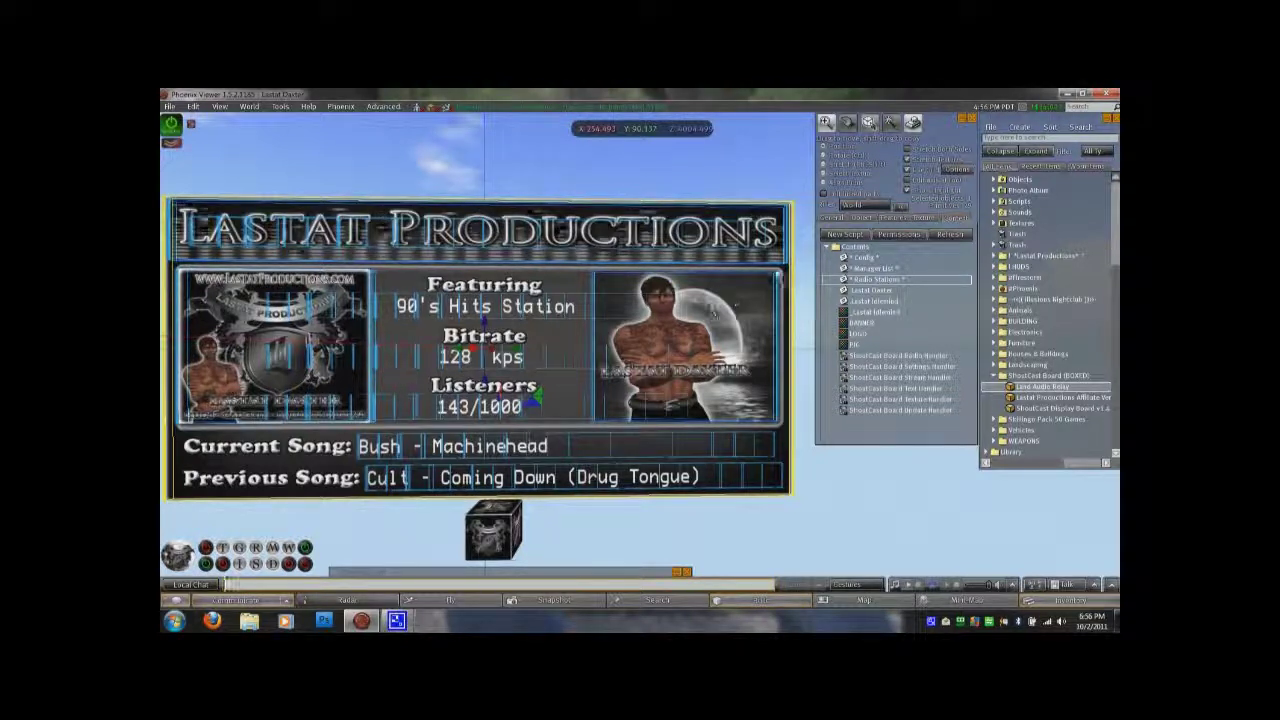
Copy the DJ info notecard into the ShoutCast Board (BOXED) inventory folder.
left_click(868, 292)
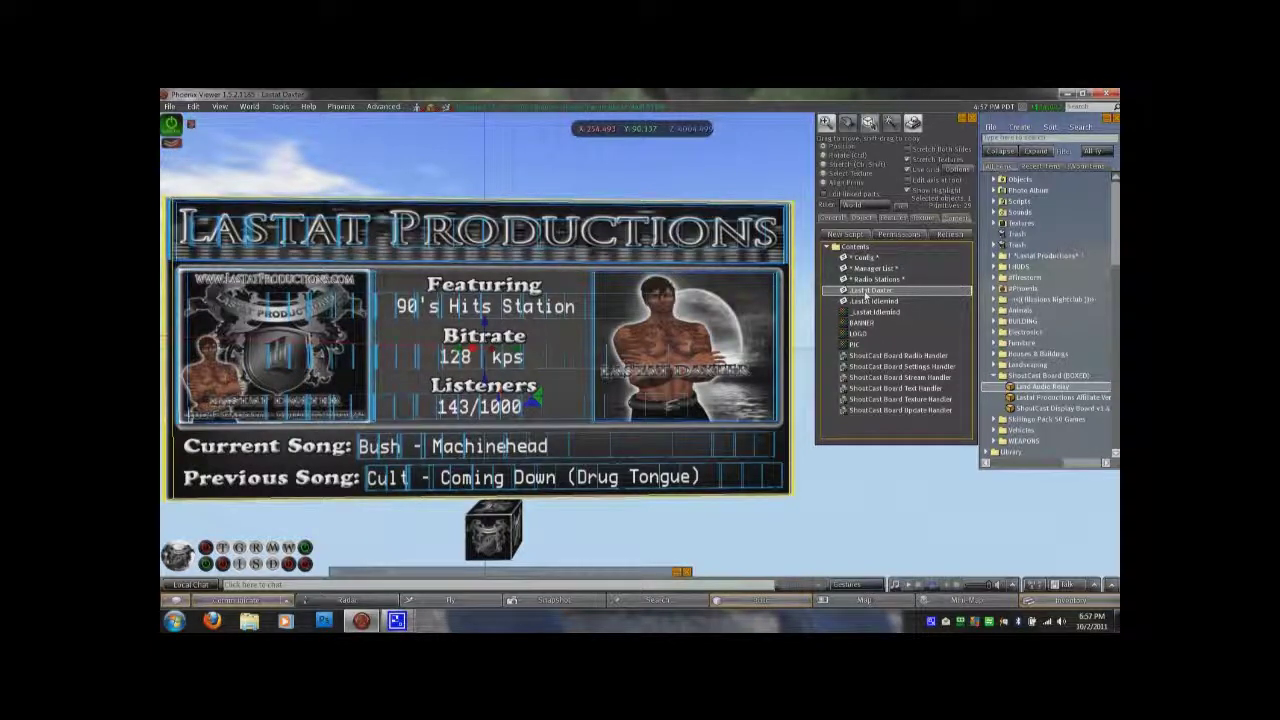
key("Return")
left_click_drag(873, 291, 1035, 399)
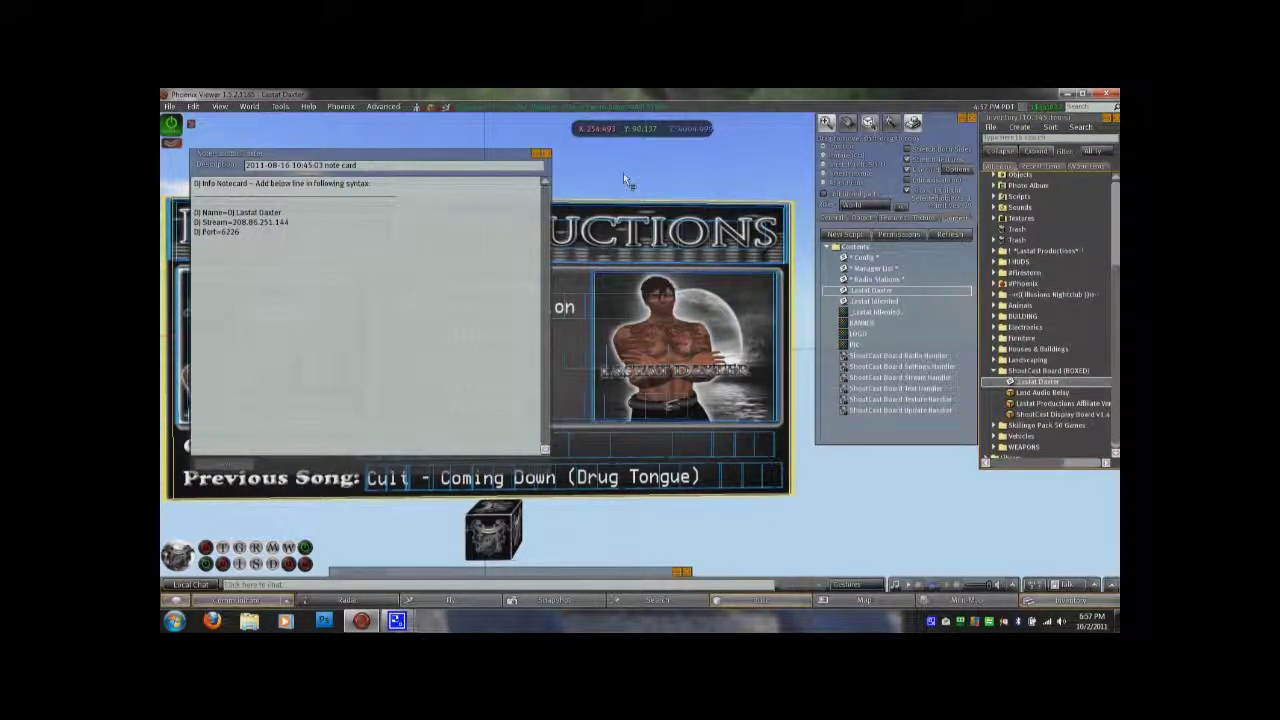
Review the DJ notecard's name, stream 208.86.251.144 and port 6226 values.
left_click_drag(509, 160, 787, 213)
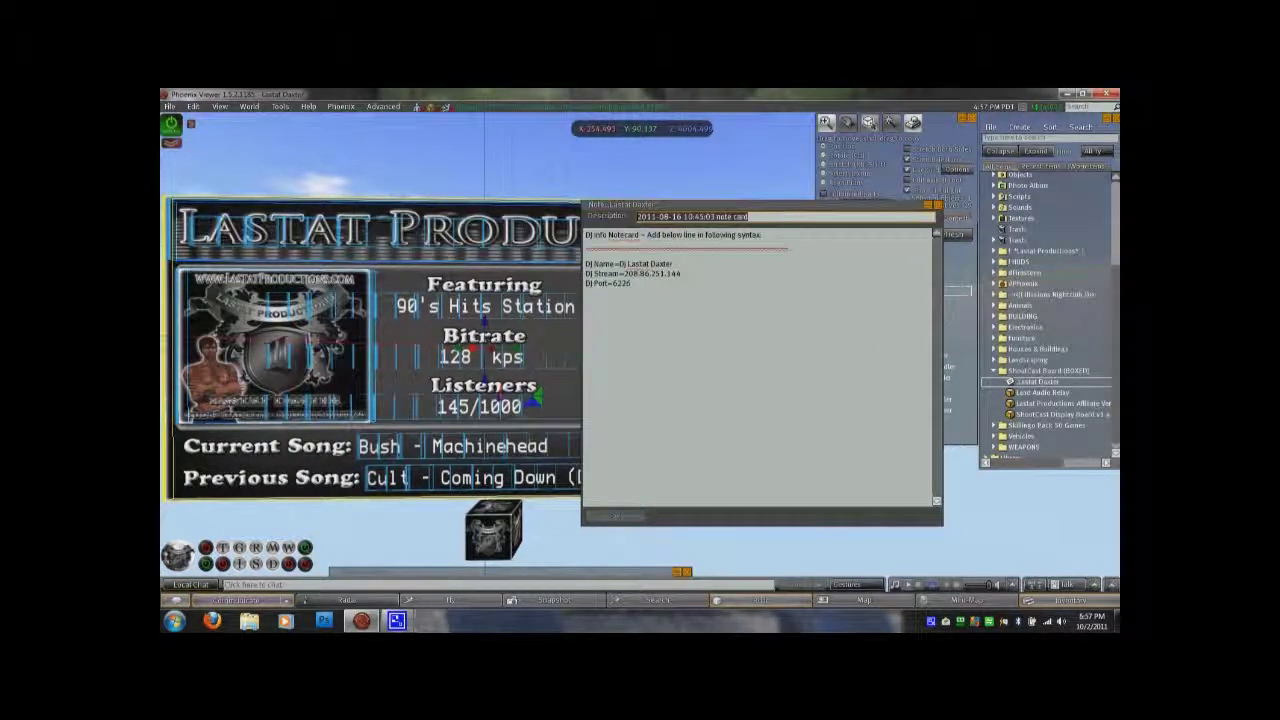
left_click_drag(619, 263, 697, 268)
left_click_drag(680, 210, 719, 230)
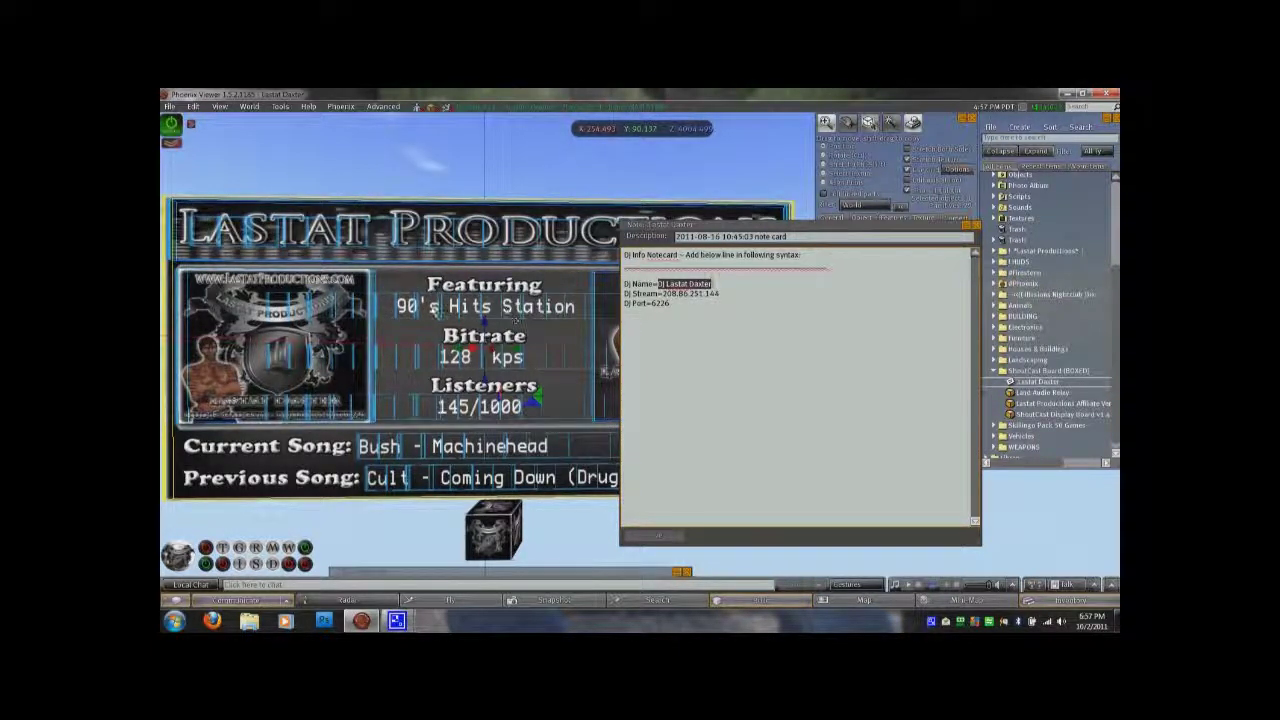
left_click_drag(662, 294, 721, 294)
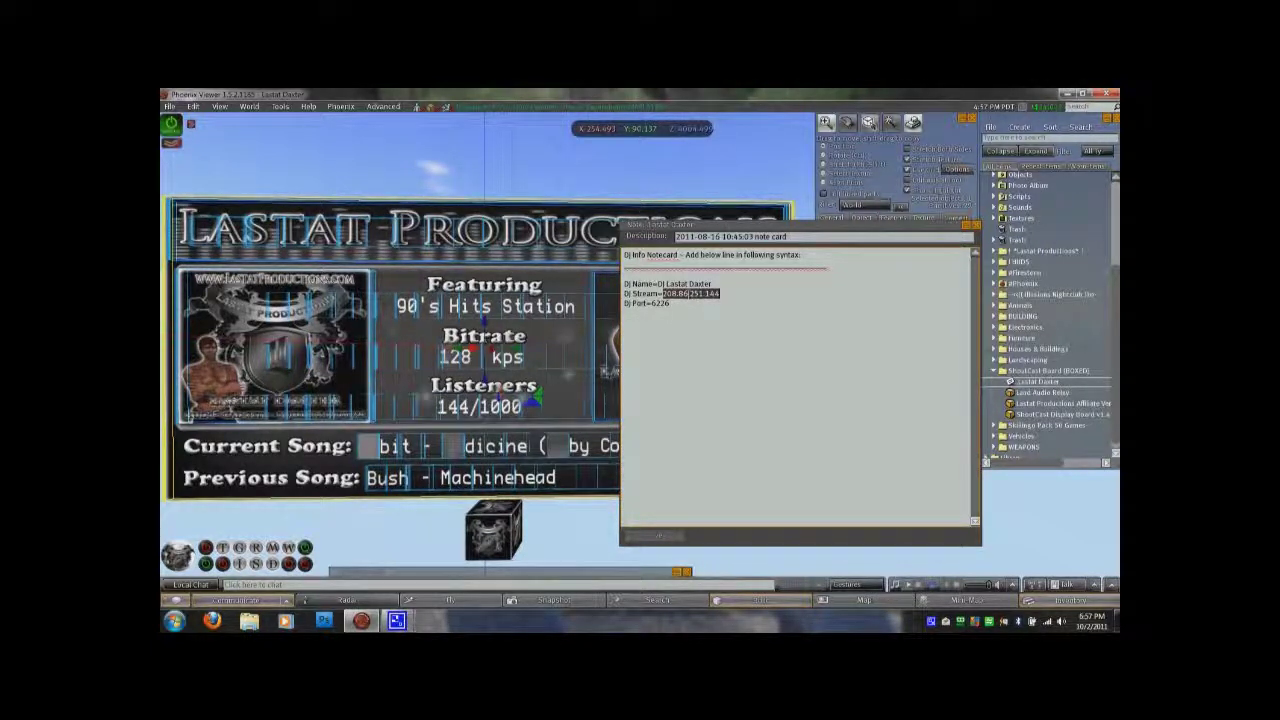
double_click(661, 303)
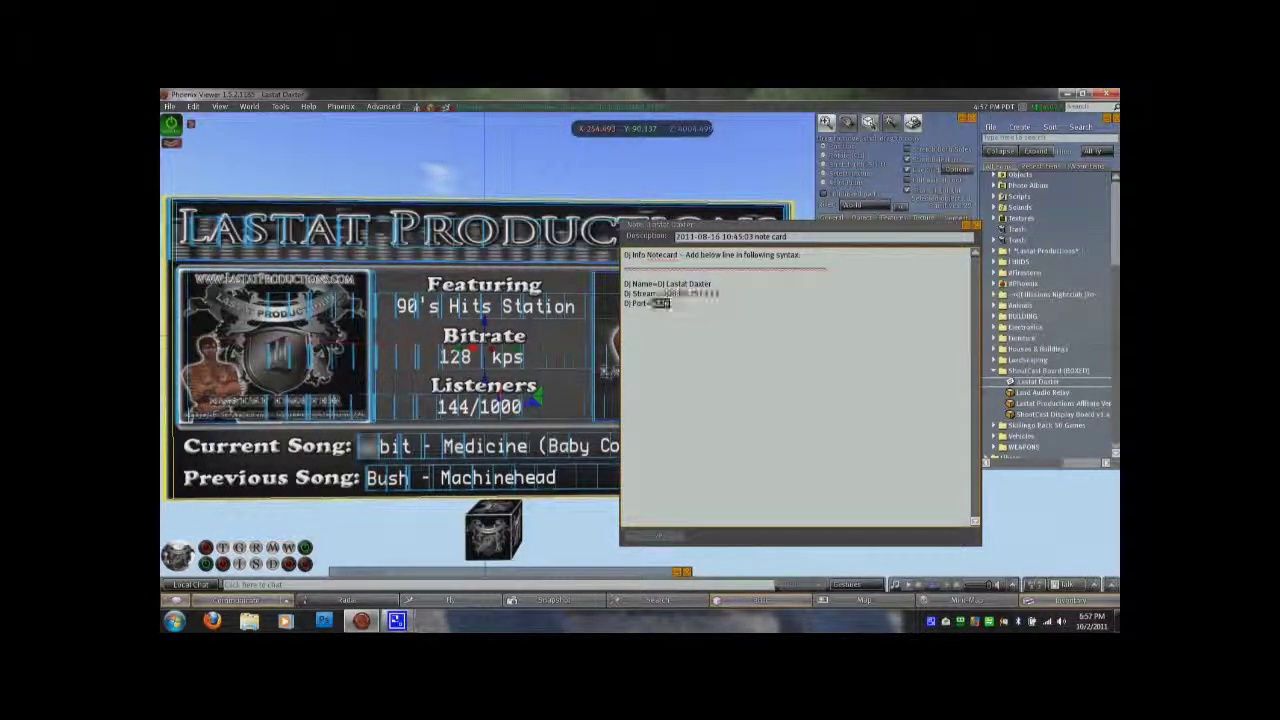
Try appending :6226 to the stream line, revert it, then save and close the DJ notecard.
left_click(727, 293)
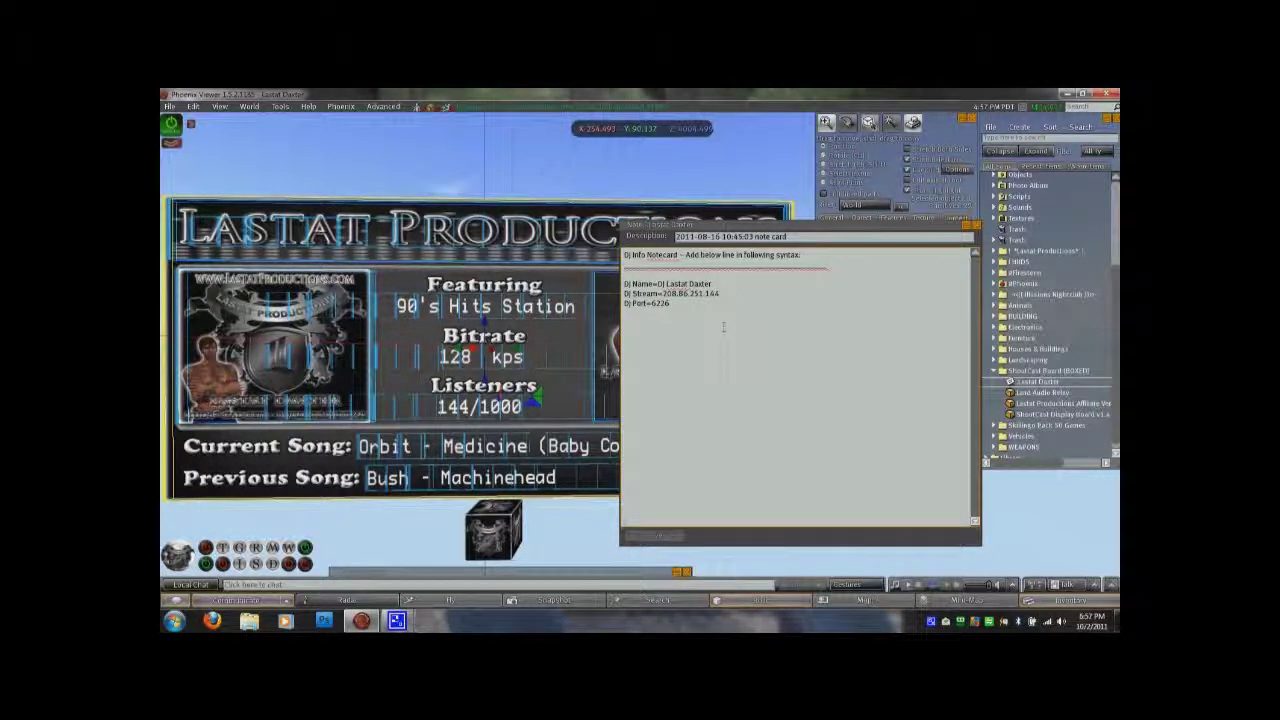
type(":")
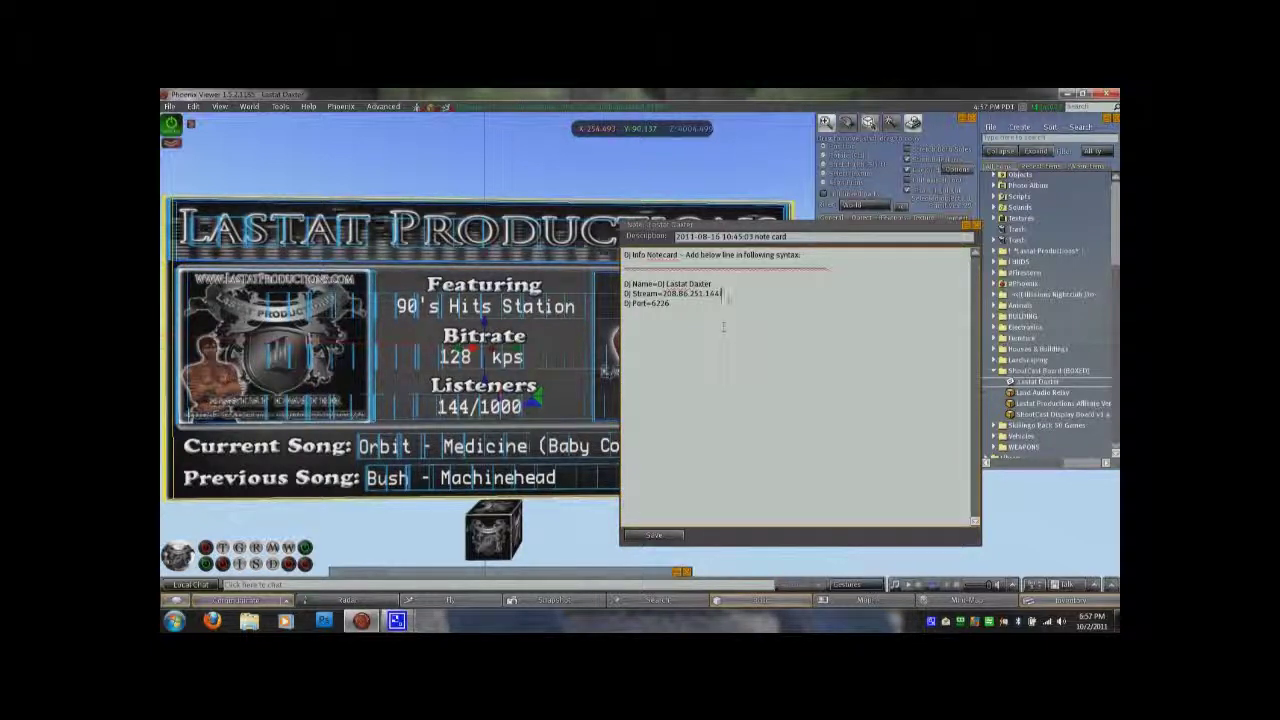
type("6226")
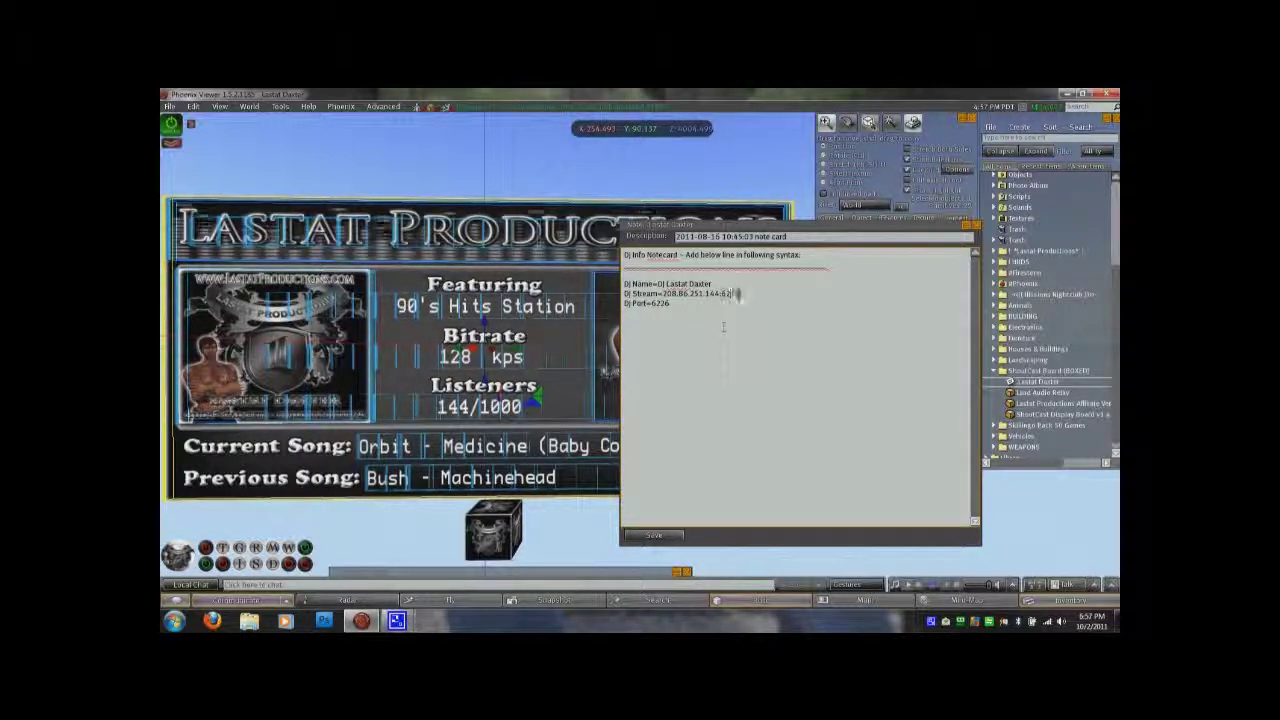
key("BackSpace")
key("BackSpace")
key("BackSpace")
key("BackSpace")
key("BackSpace")
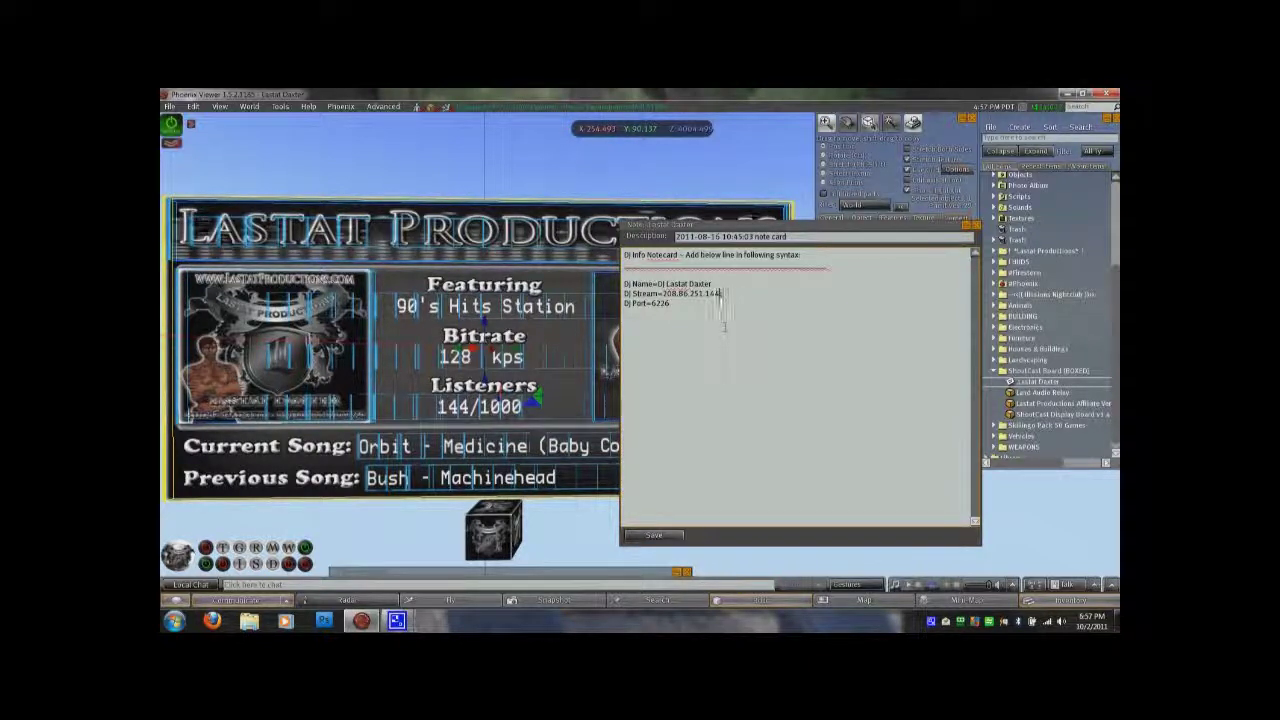
double_click(660, 303)
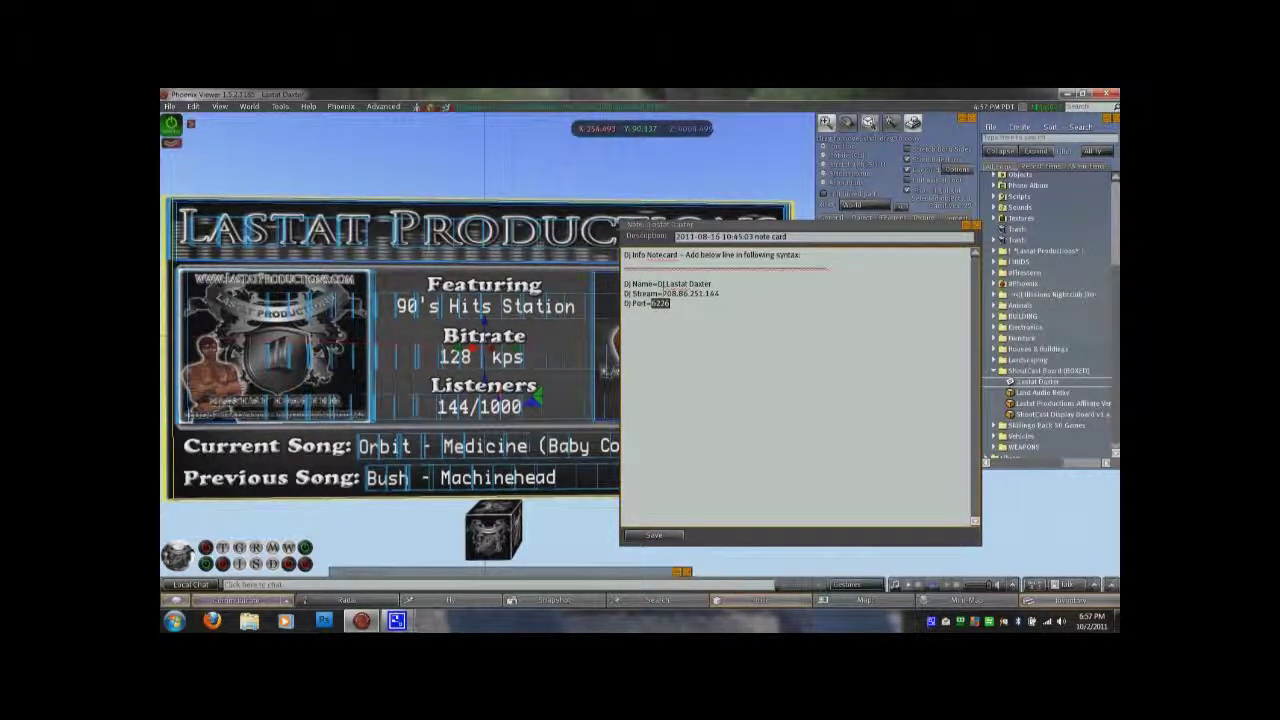
left_click_drag(662, 293, 719, 293)
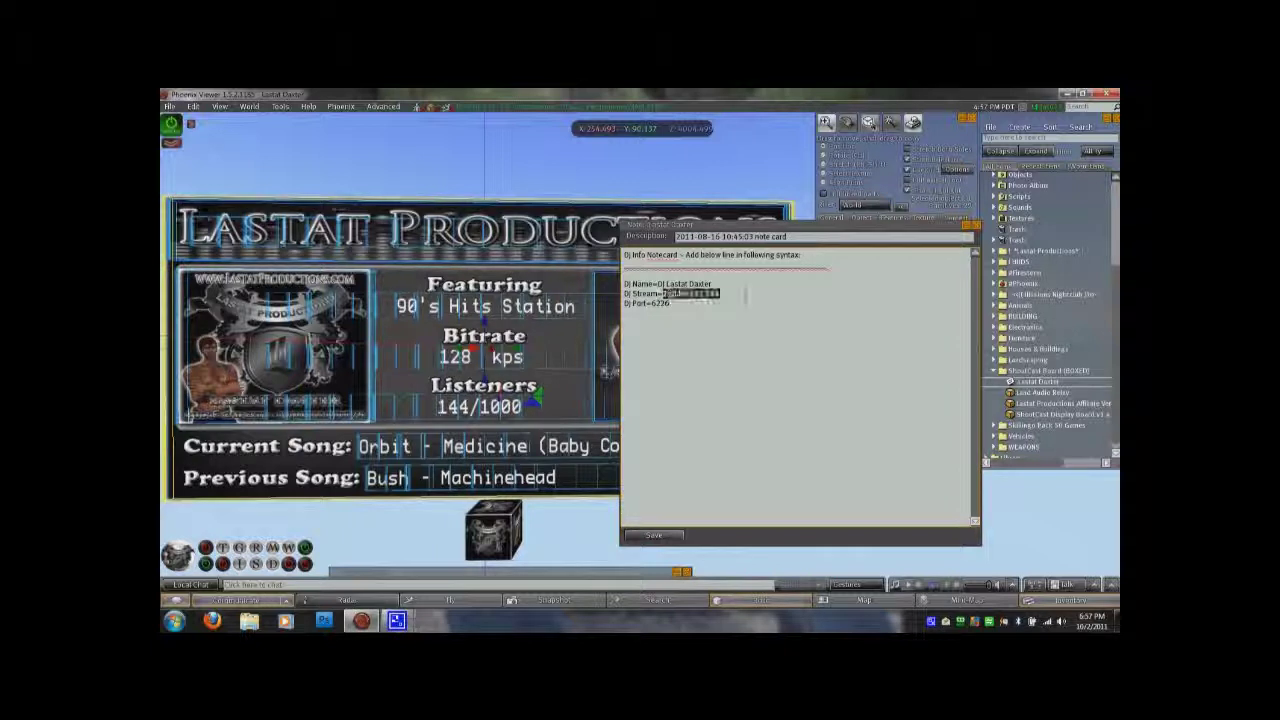
left_click(654, 536)
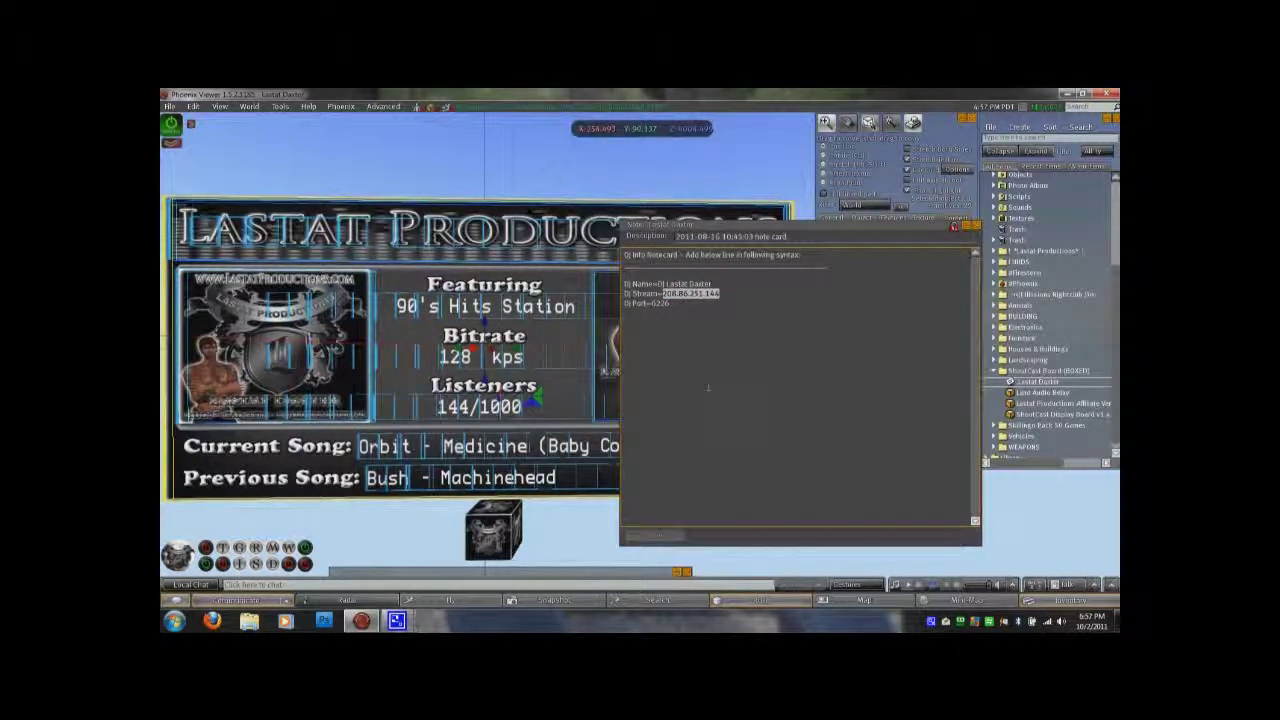
left_click(976, 227)
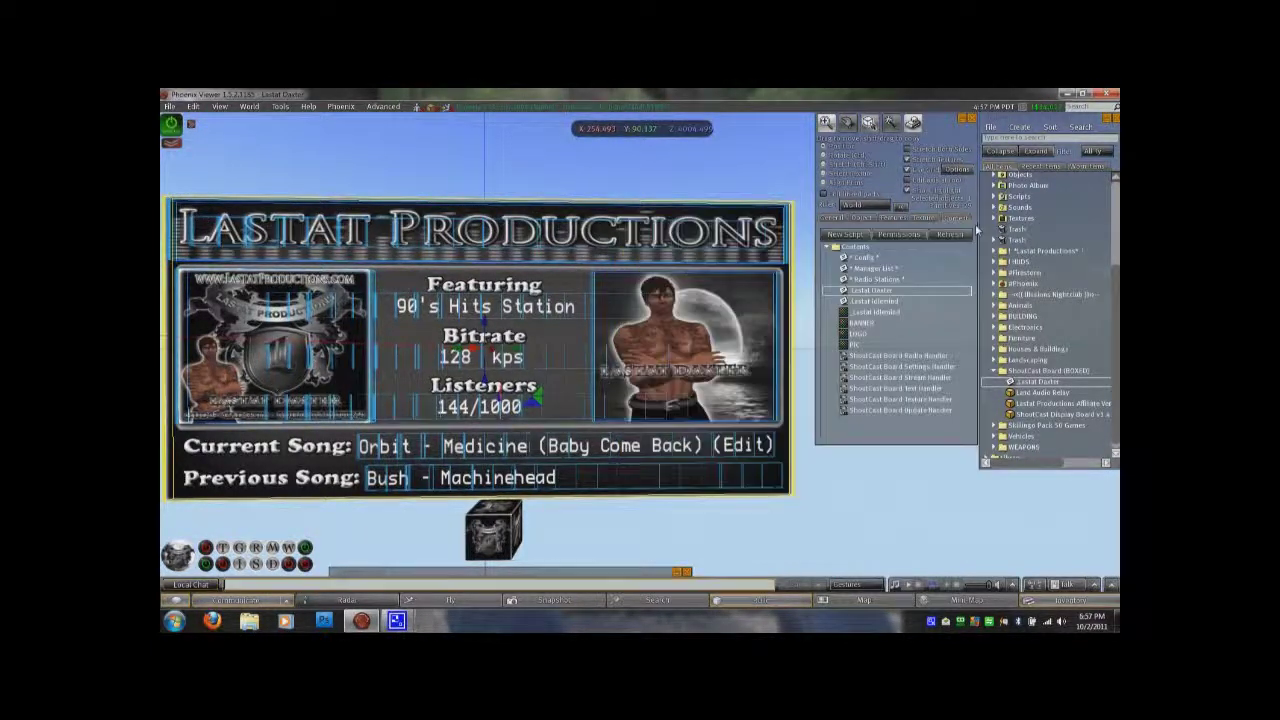
Rename the copied DJ notecard in the inventory folder to the new DJ's avatar name.
right_click(1035, 383)
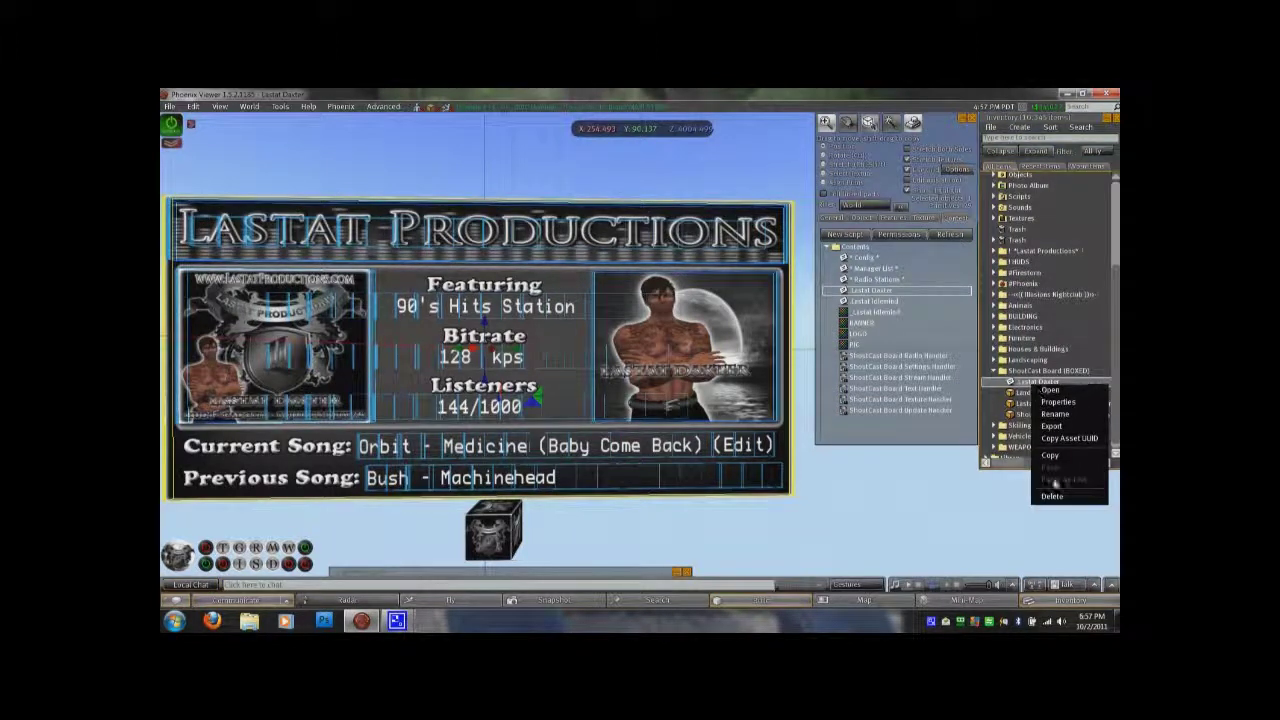
left_click(1057, 424)
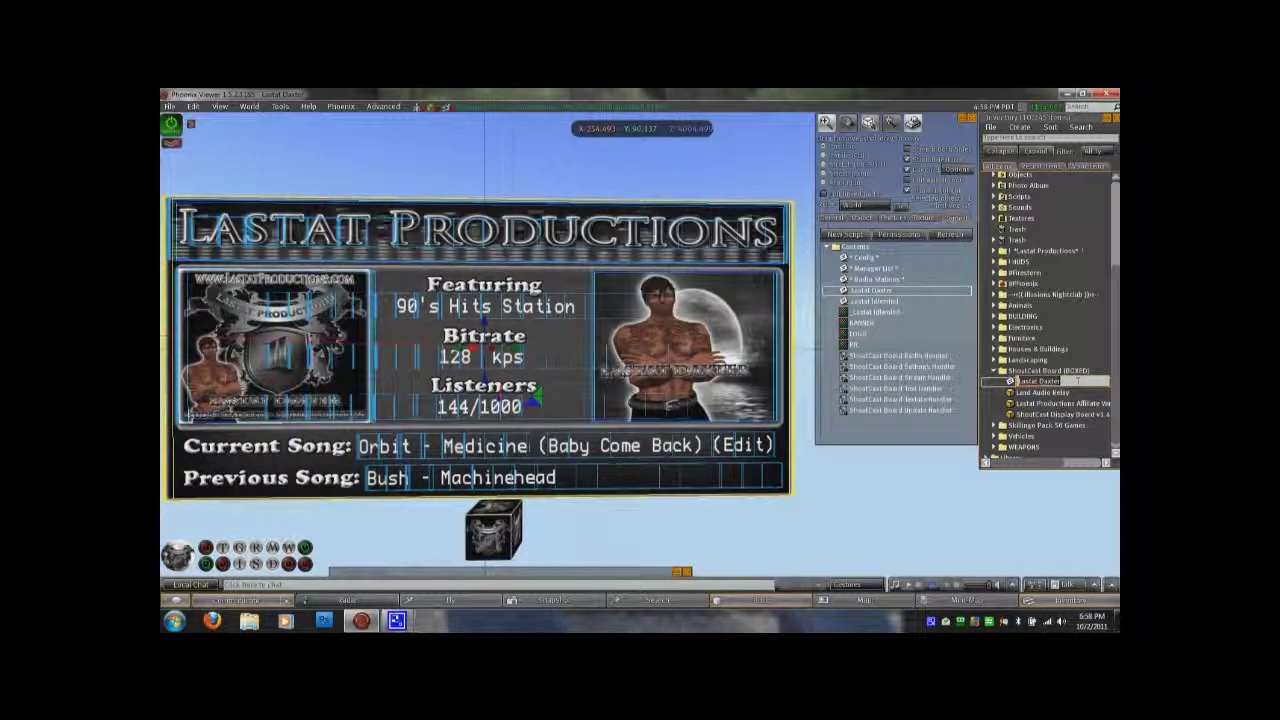
type("Fac M")
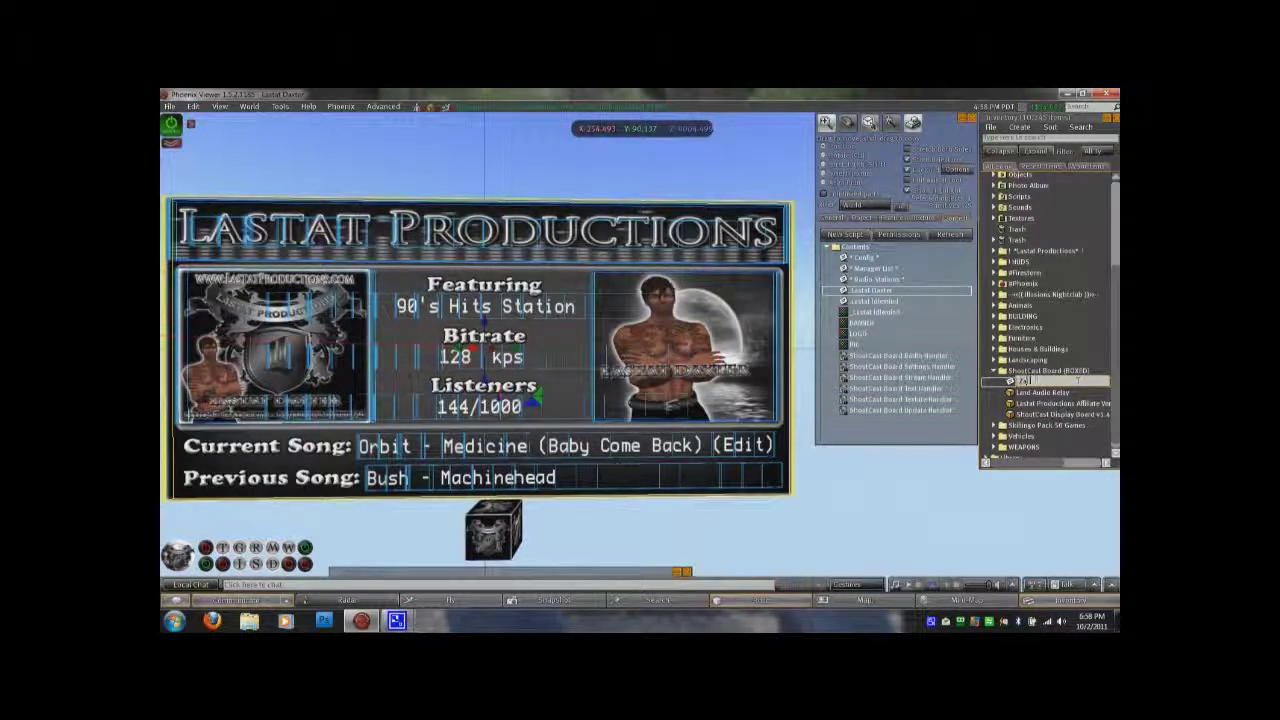
type("ay")
key("Return")
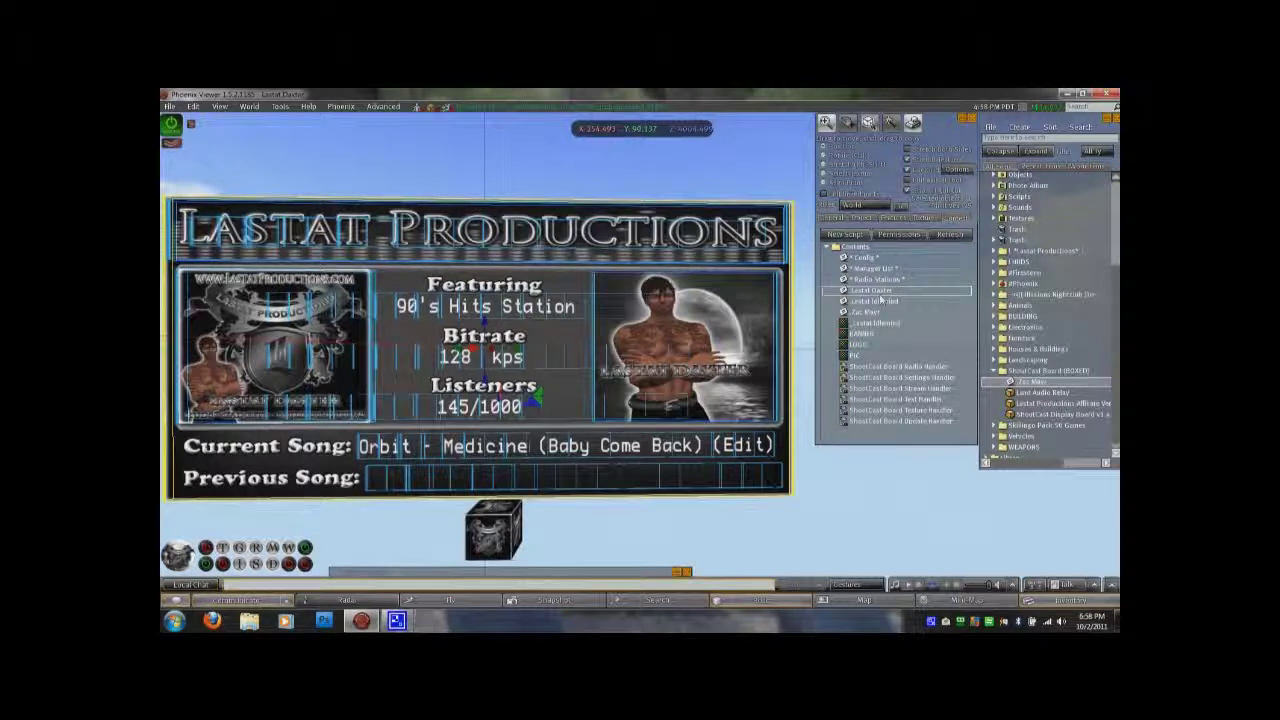
Leave edit mode, open the board's owner menu and check its volume settings.
left_click(968, 118)
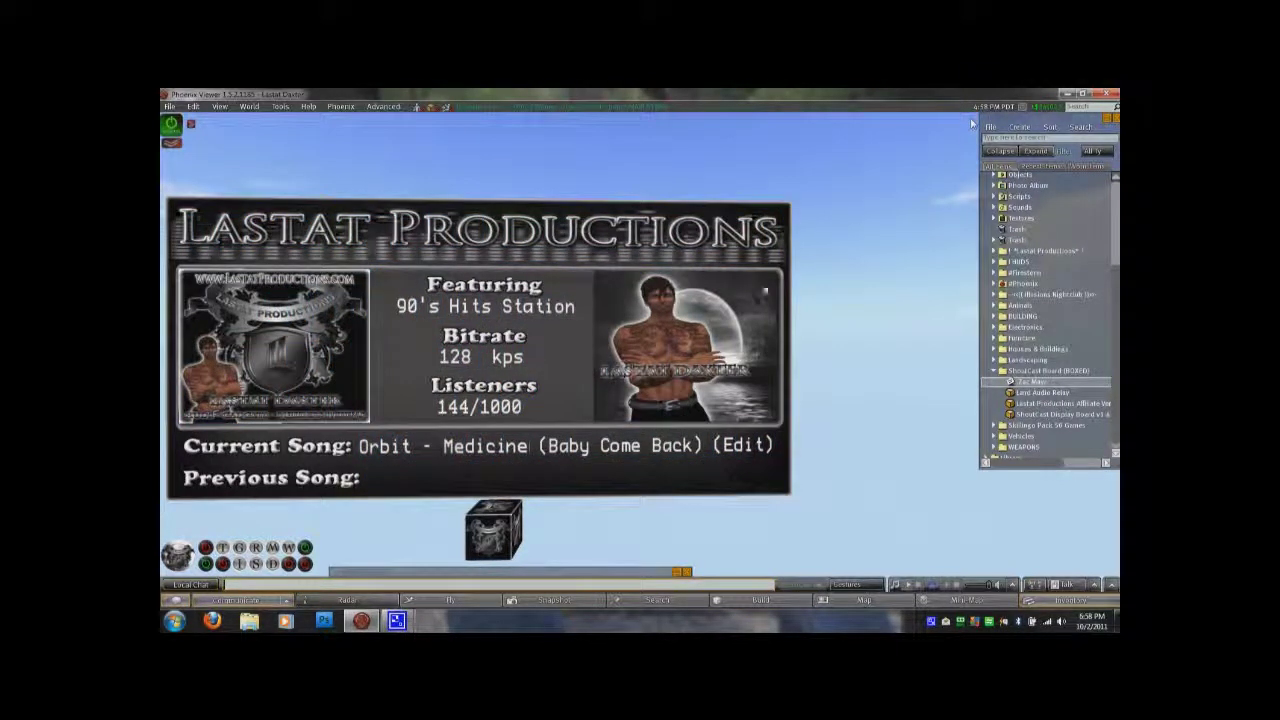
left_click(558, 334)
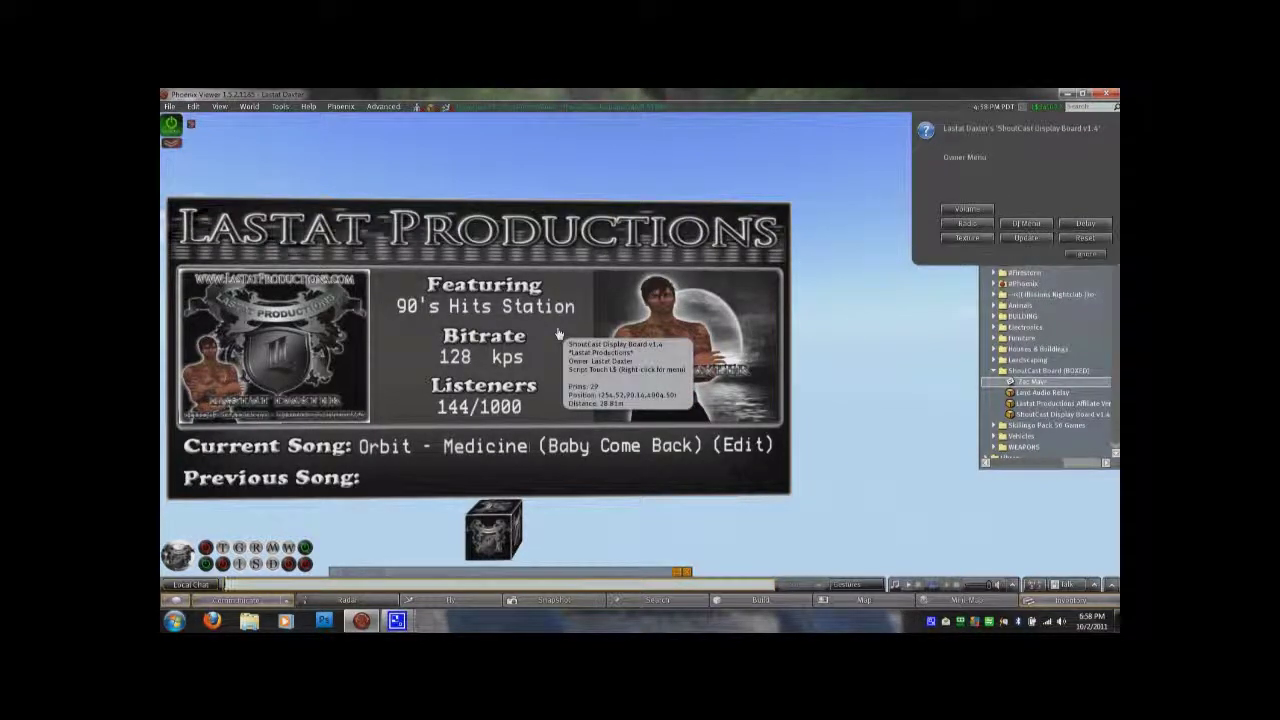
left_click(956, 239)
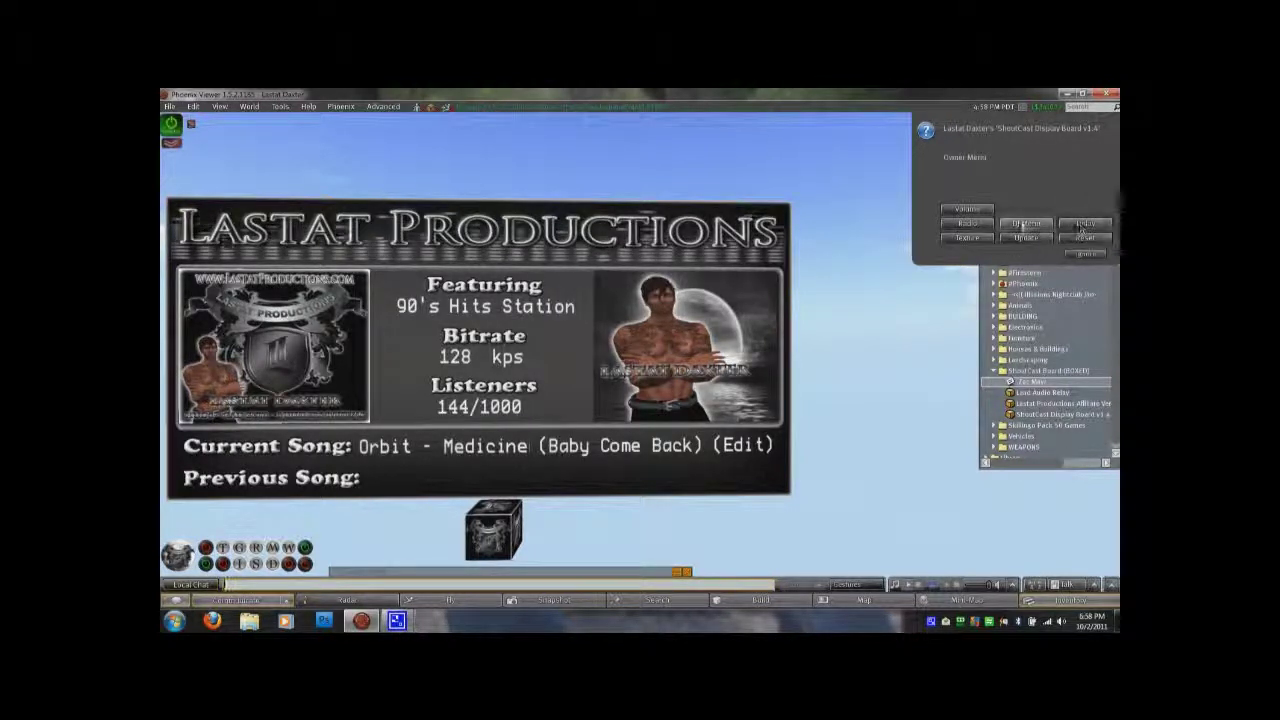
left_click(979, 210)
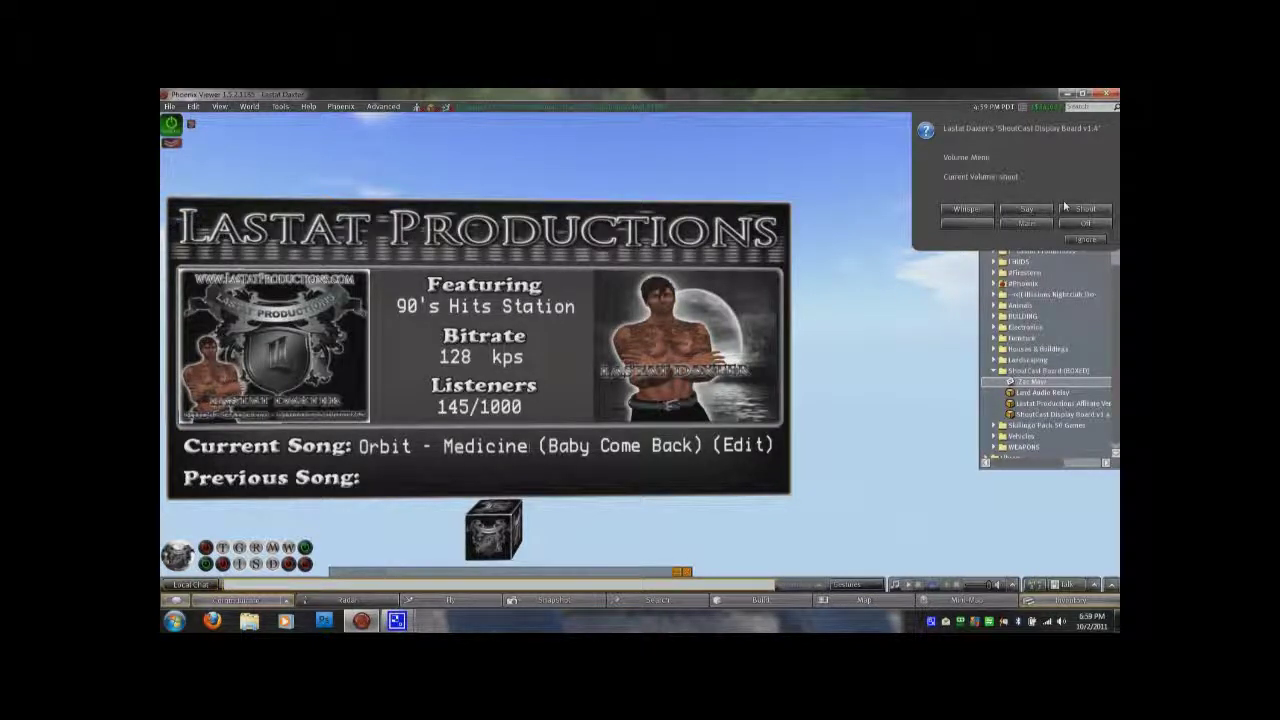
left_click(1026, 222)
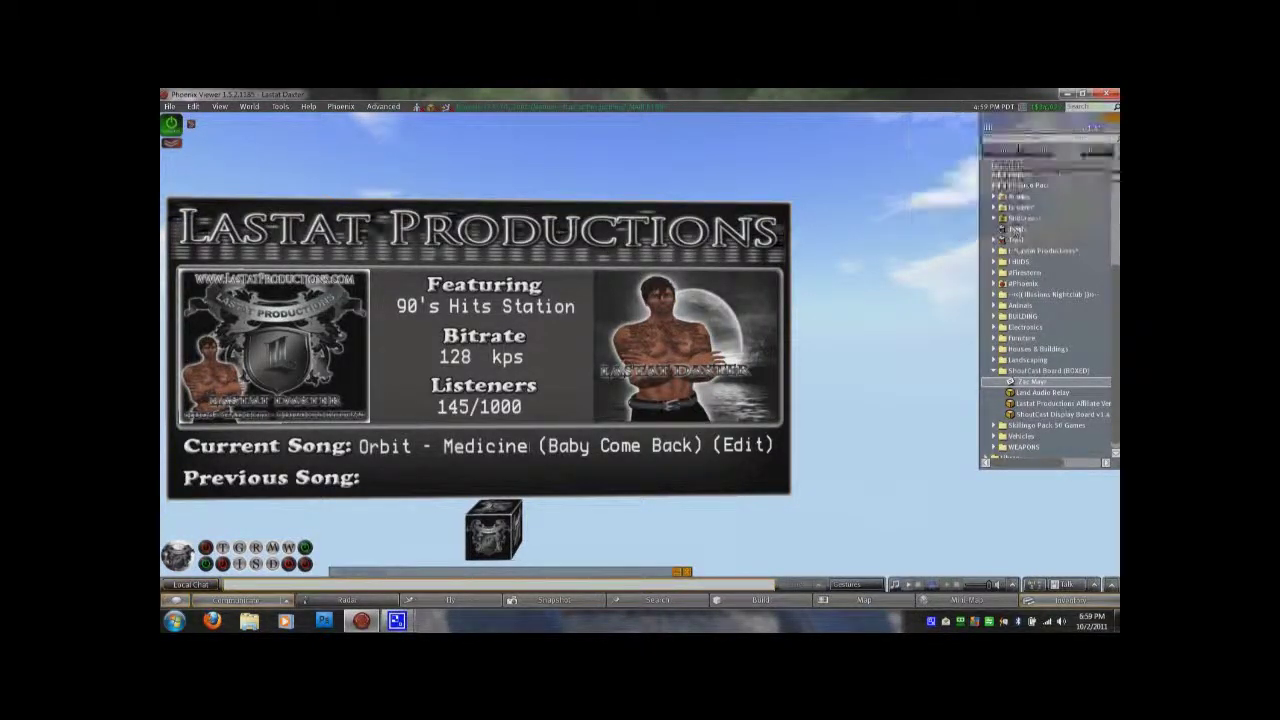
Browse the radio station pages and tune the board to the 977 The Hits station.
left_click(967, 223)
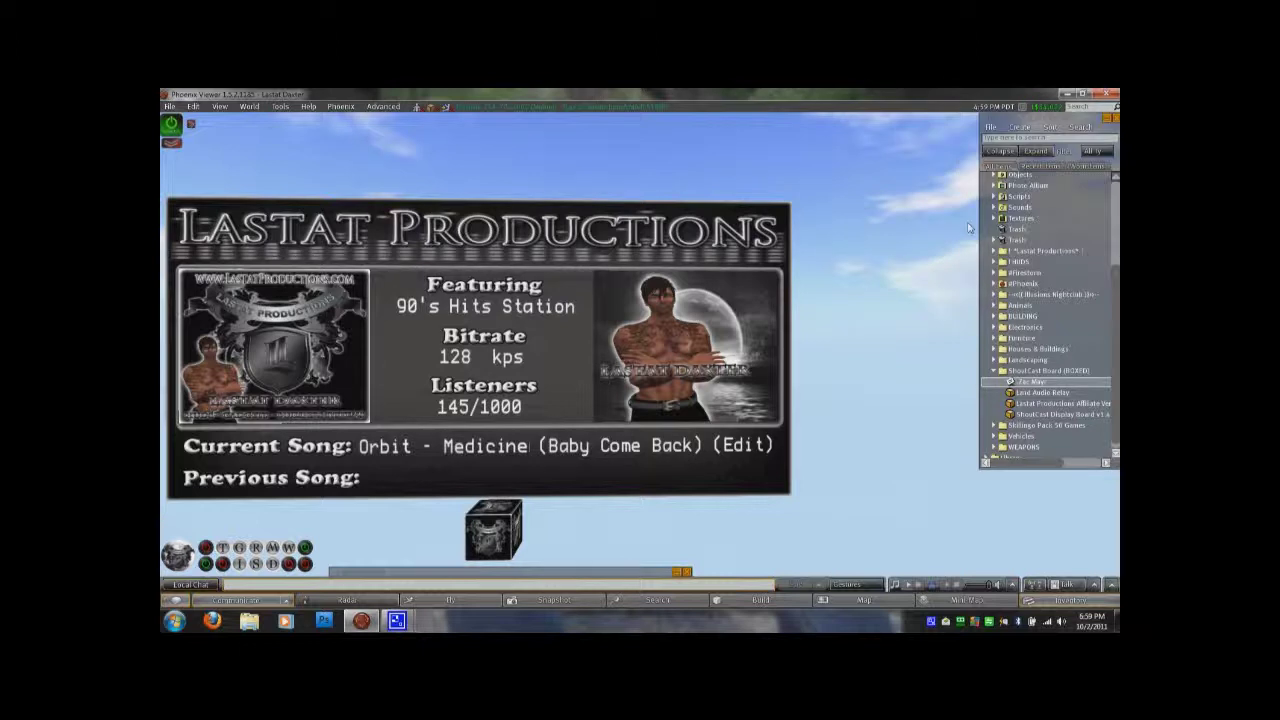
left_click(1085, 252)
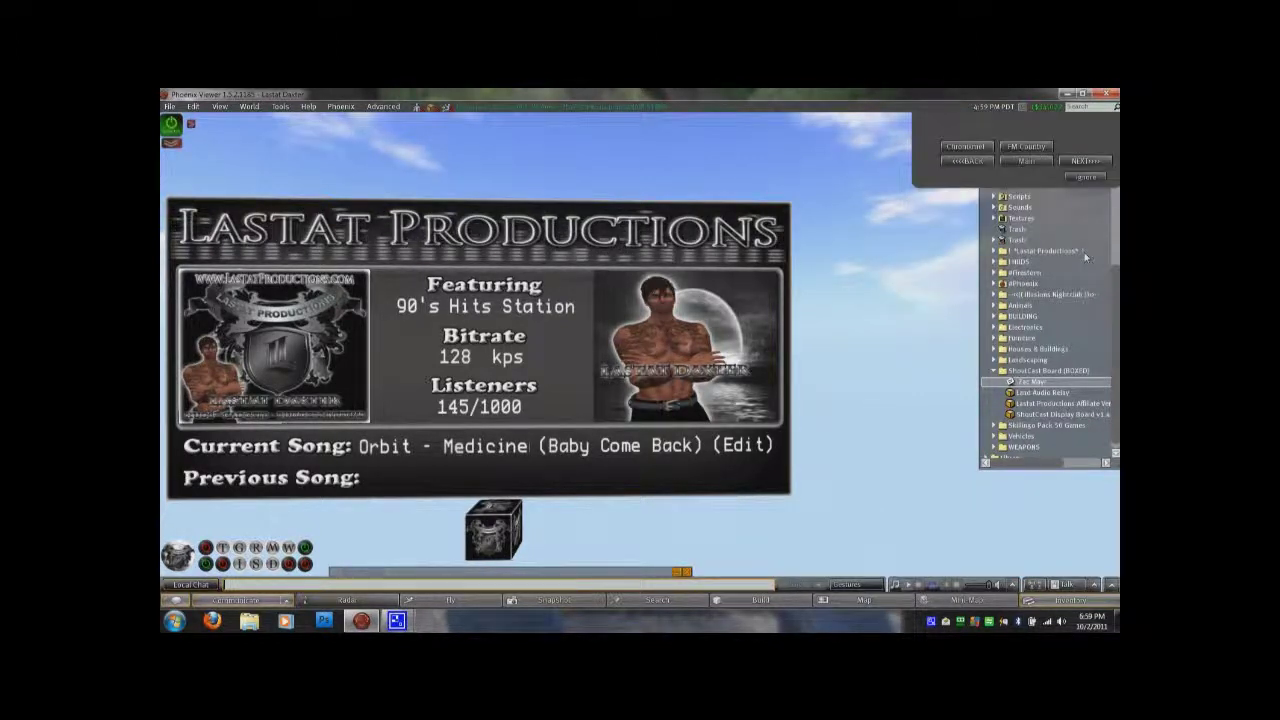
left_click(968, 223)
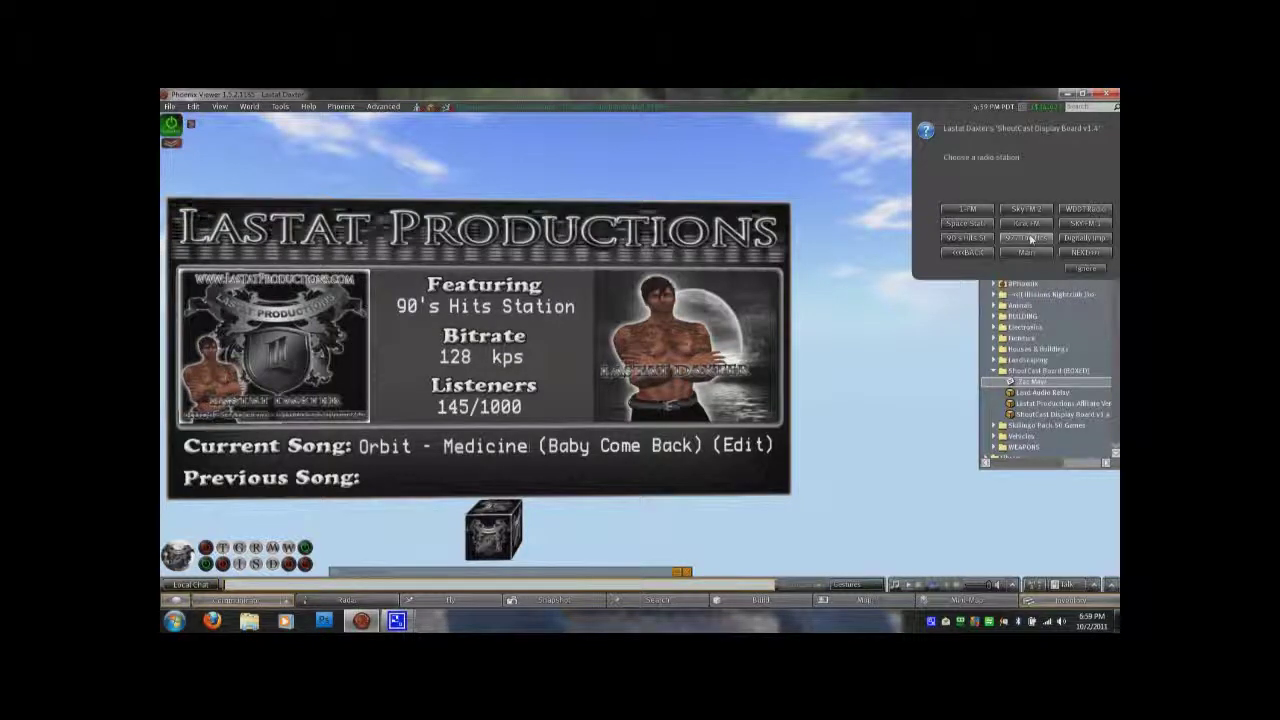
left_click(1028, 238)
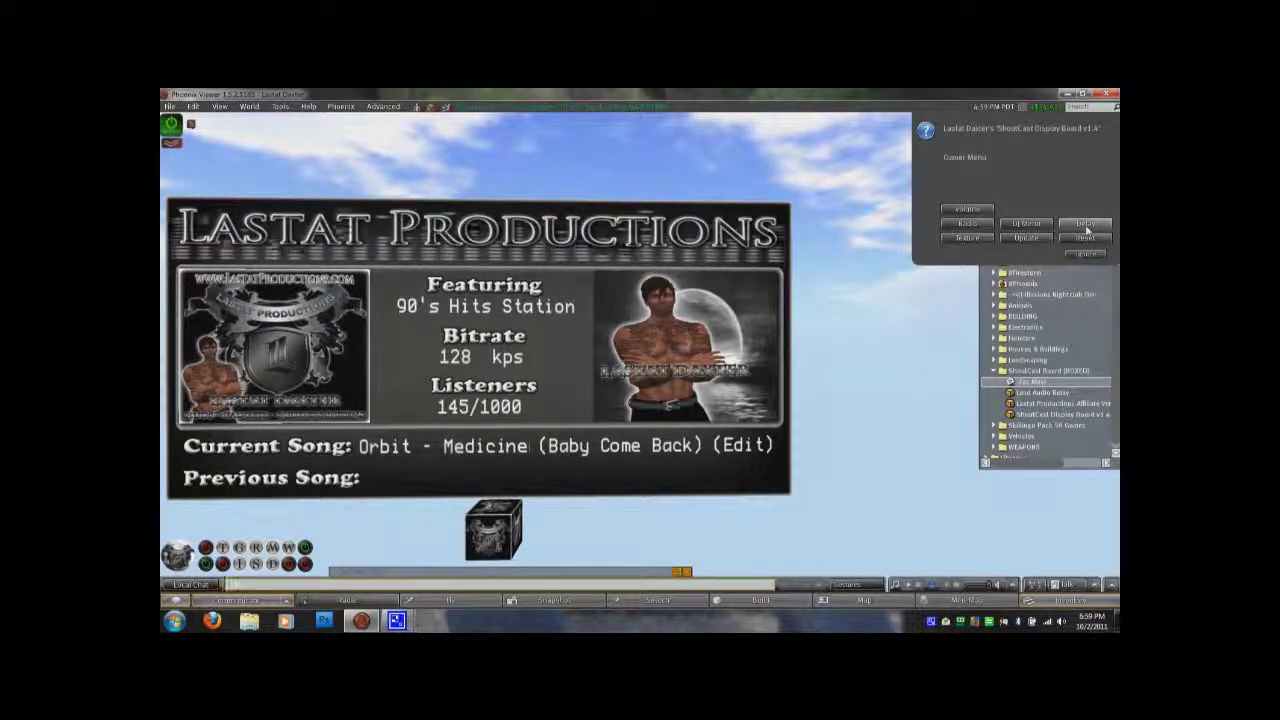
Check the board's update Delay setting and return to the Owner Menu.
left_click(1085, 224)
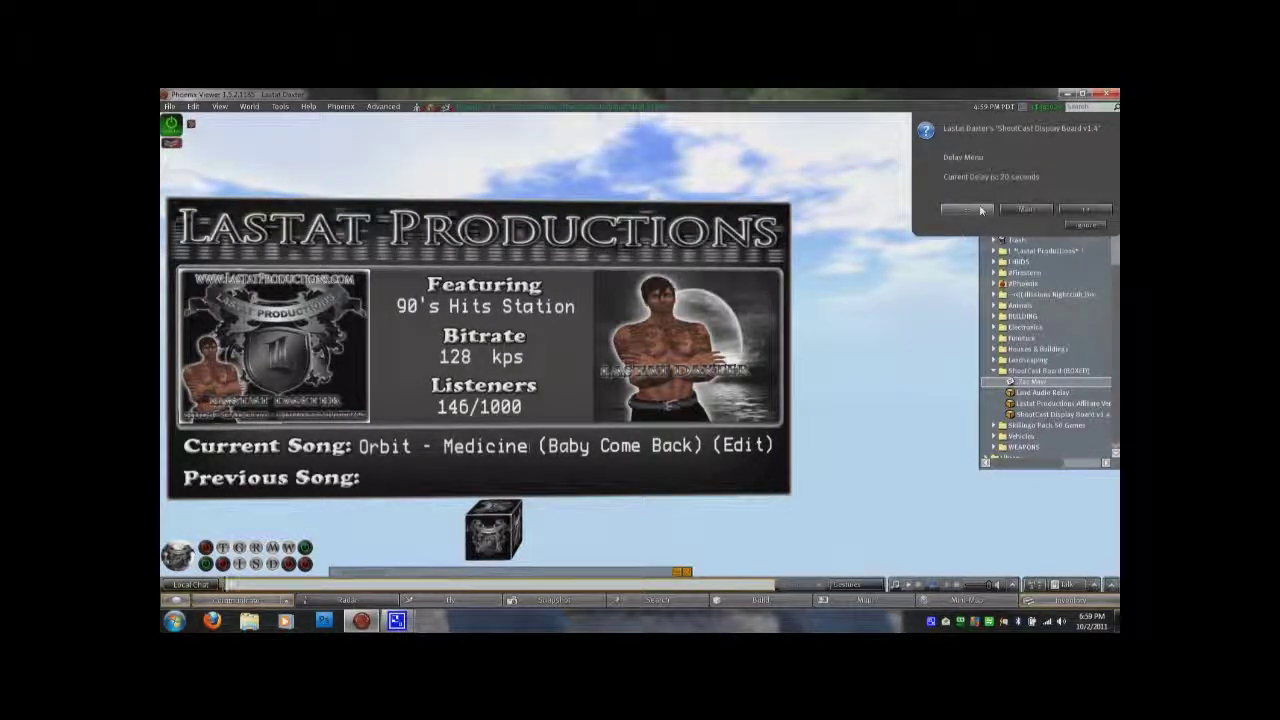
left_click(1026, 209)
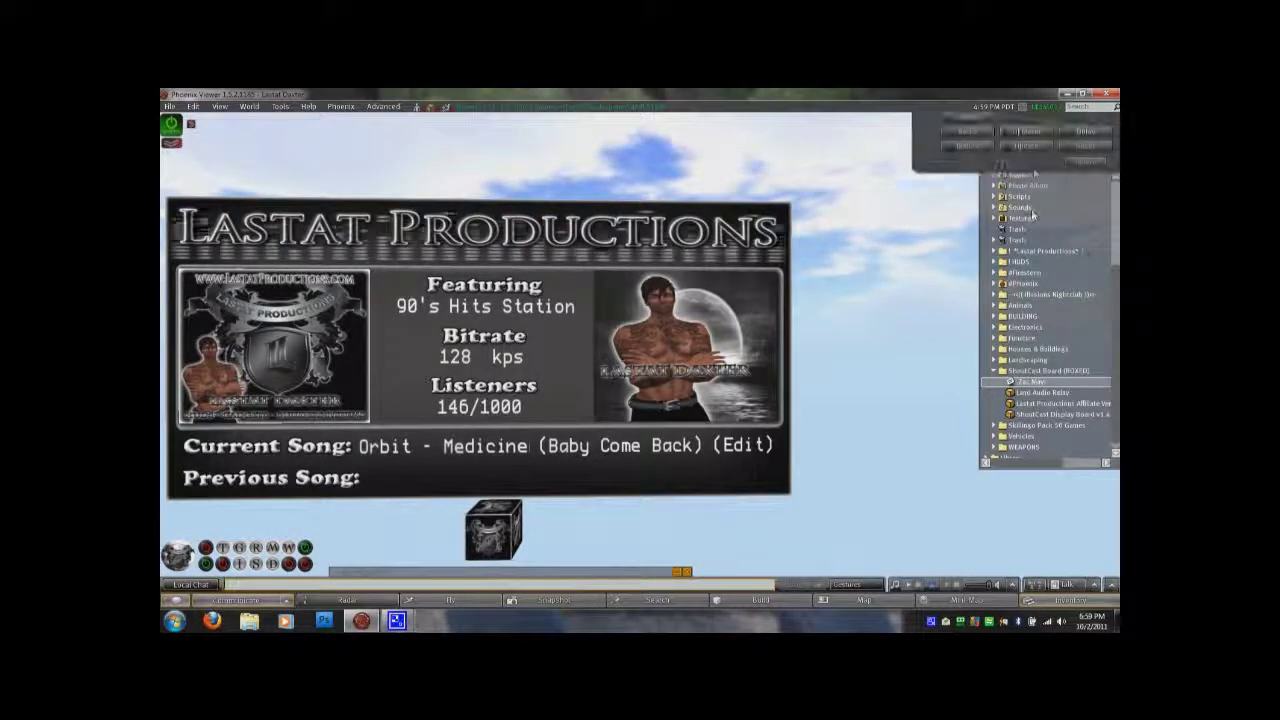
left_click(1034, 228)
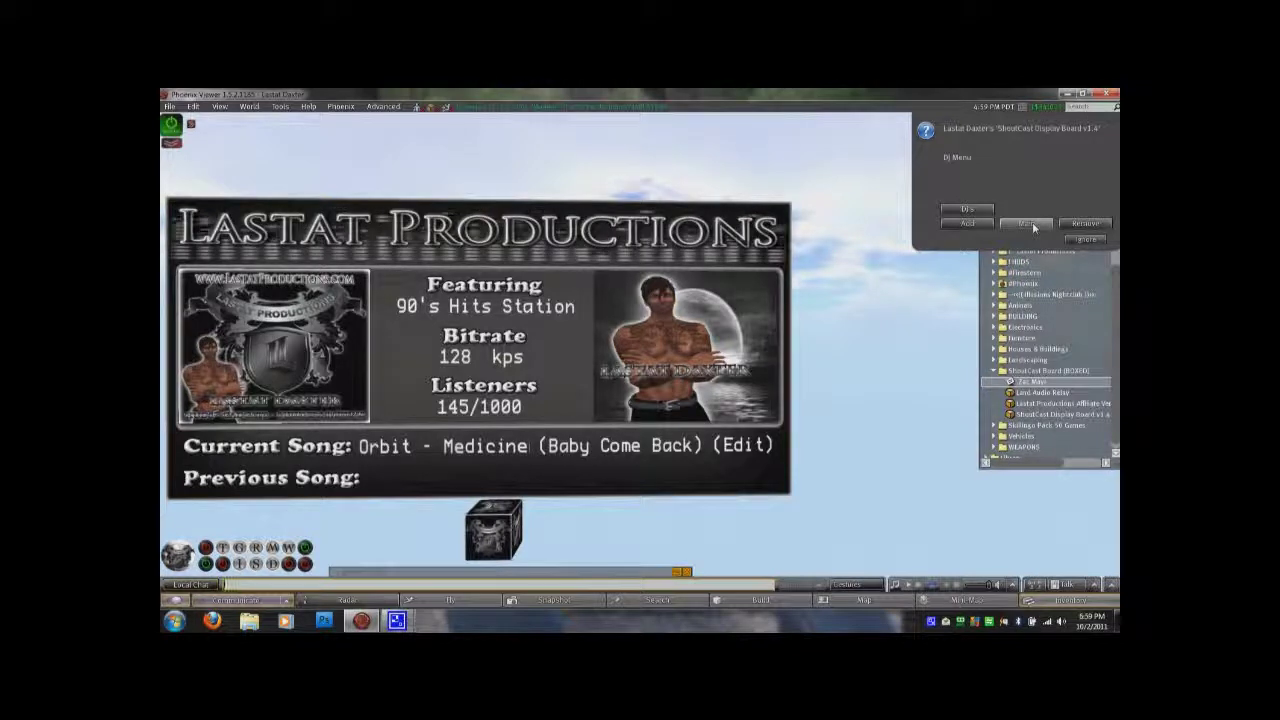
Open the DJ Menu's DJ list and log the chosen DJ in on the board.
left_click(967, 209)
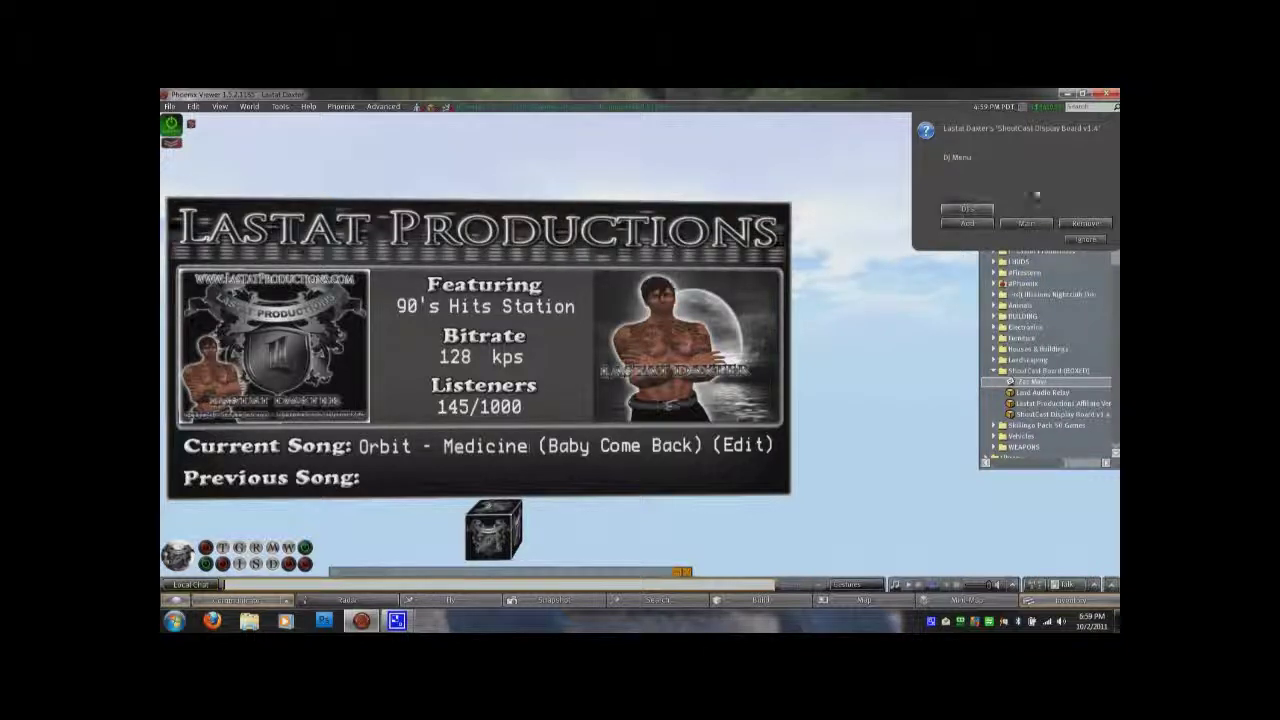
left_click(972, 211)
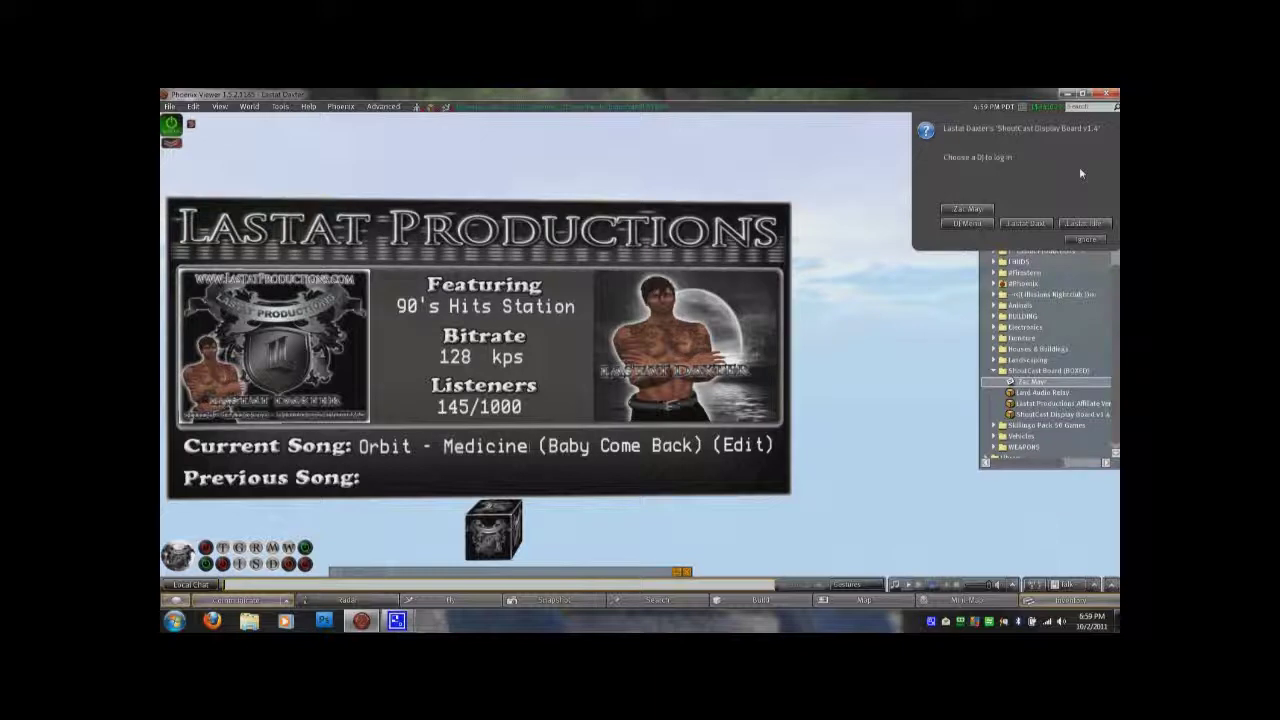
left_click(967, 223)
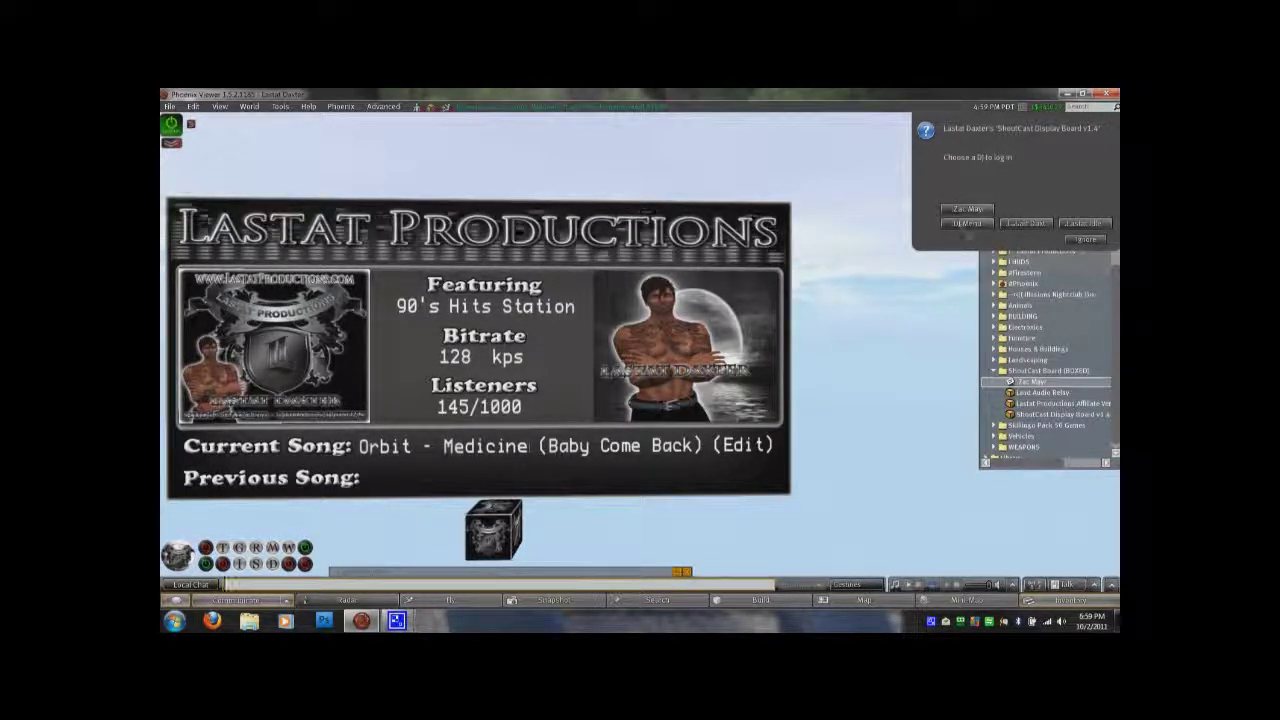
left_click(1035, 226)
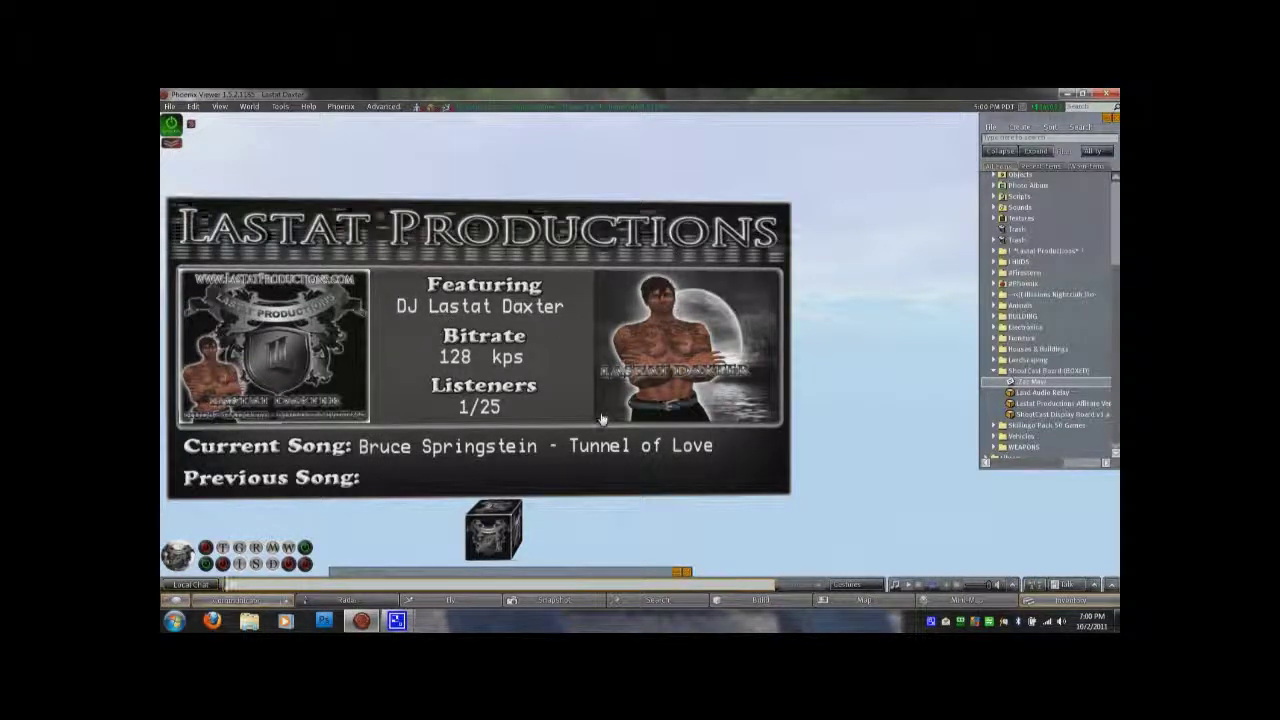
Open the board's owner menu and reselect the radio station from the Radio list.
mouse_move(602, 418)
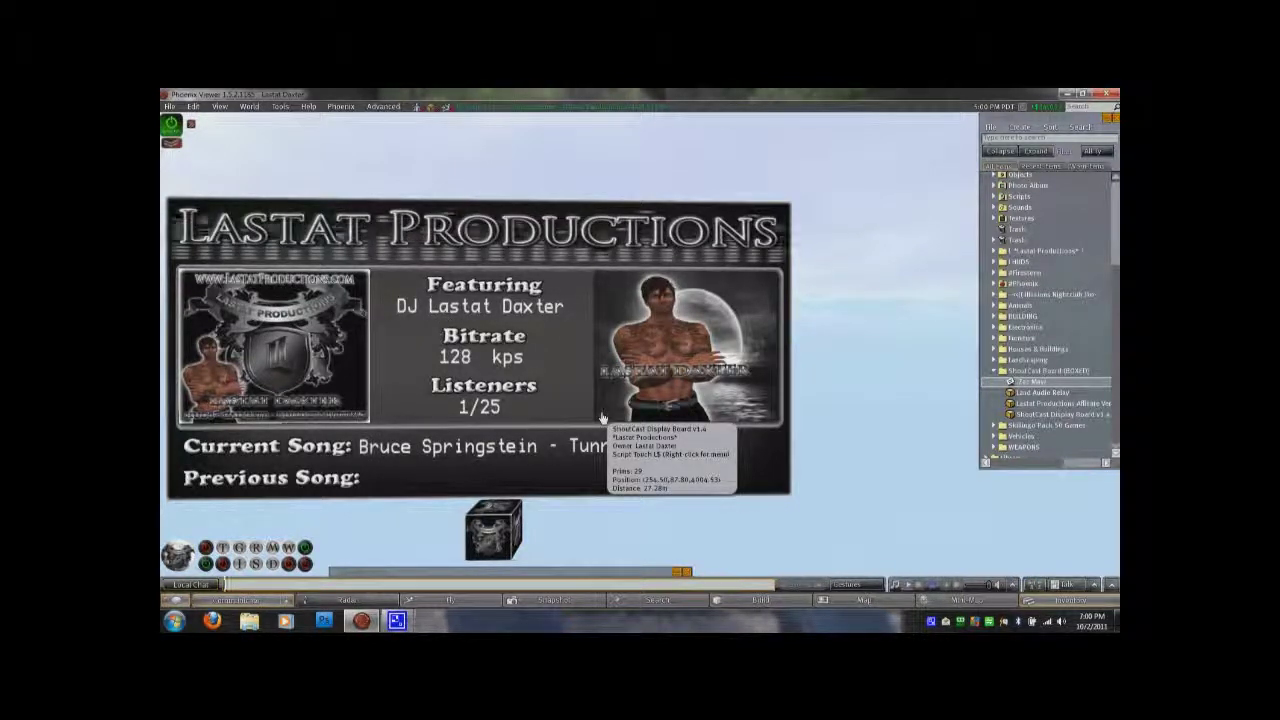
left_click(648, 360)
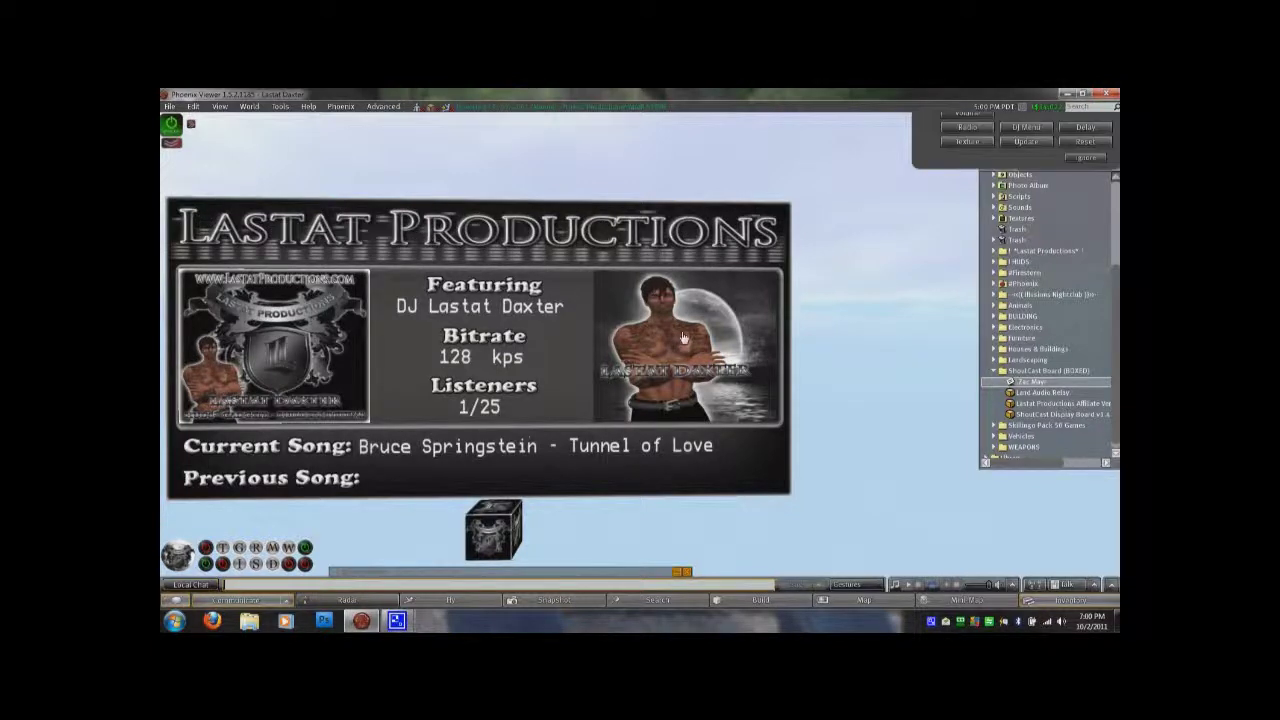
left_click(960, 224)
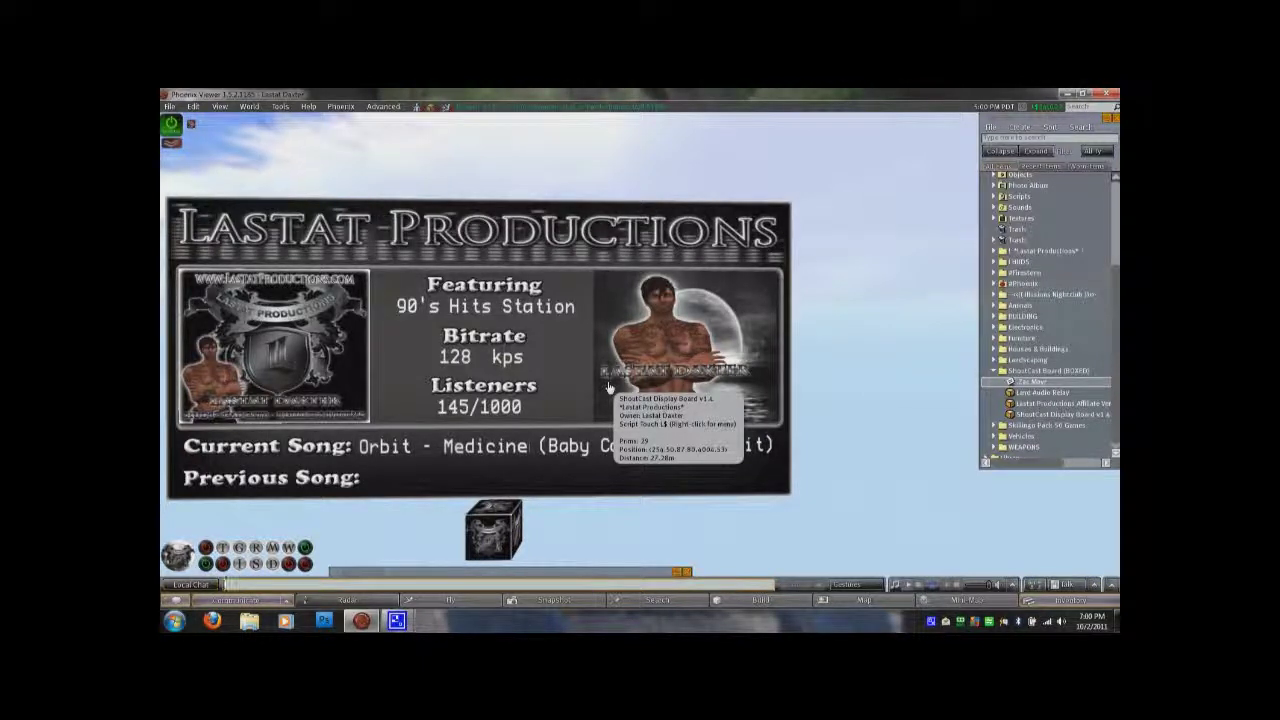
Review the DJ Menu options, then reopen the board's Owner Menu.
left_click(655, 366)
left_click(1020, 223)
left_click(1021, 228)
left_click(969, 224)
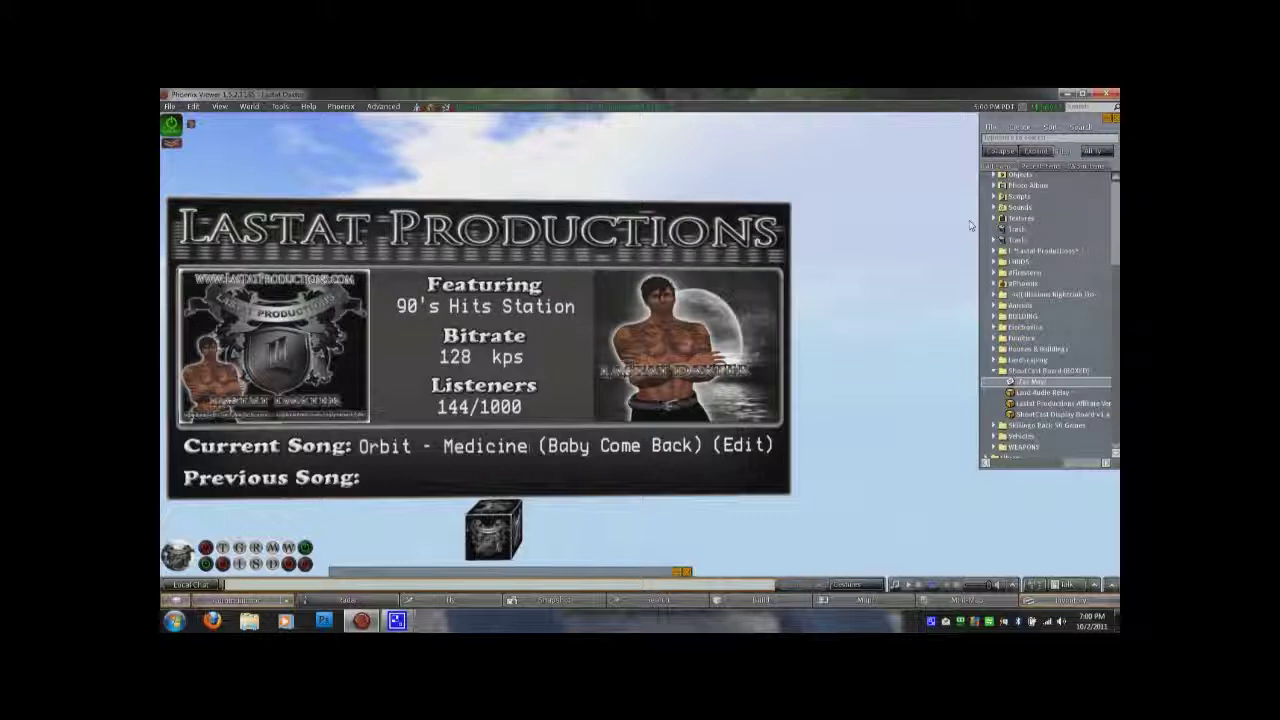
left_click(1033, 383)
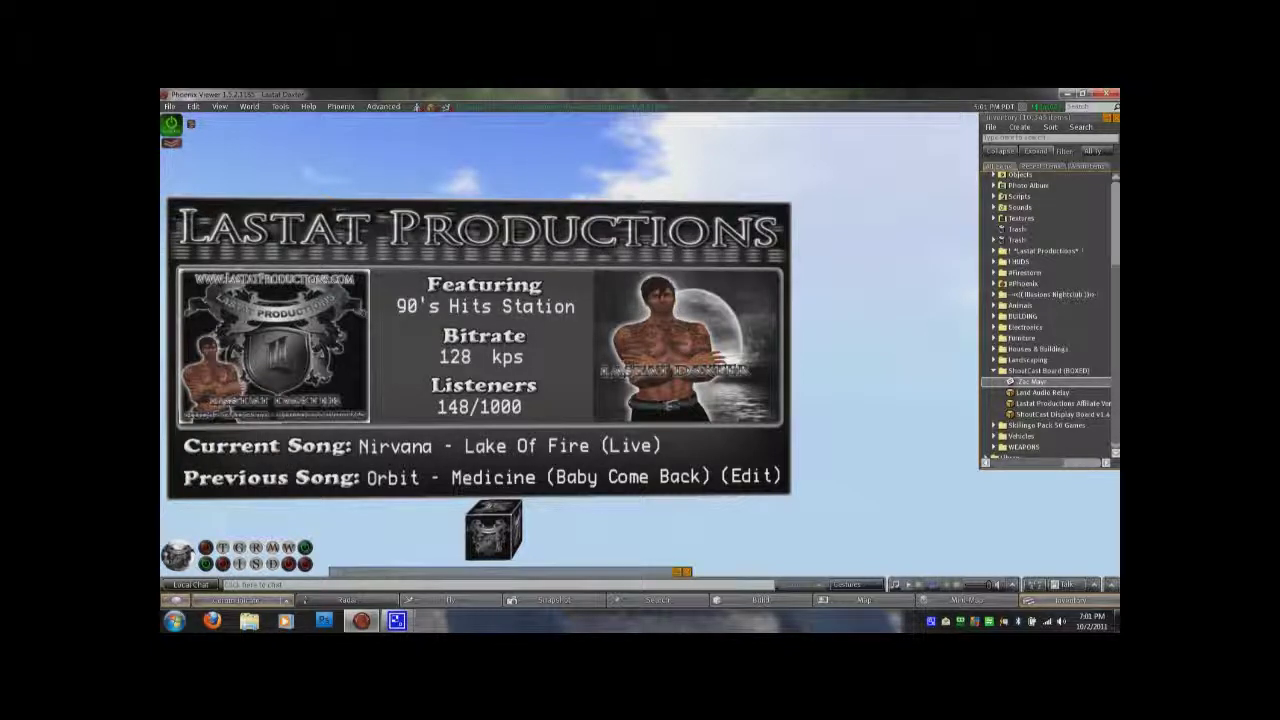
left_click(592, 365)
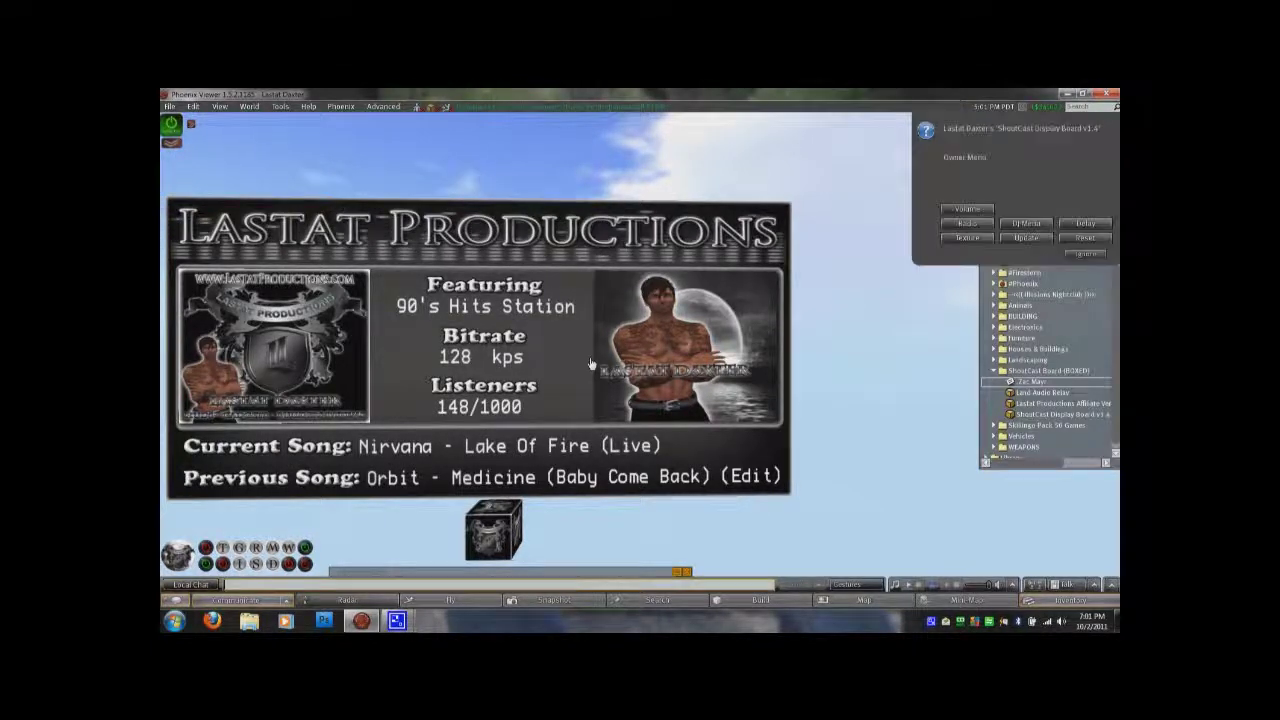
Check the DJ Menu's Remove list without removing any DJ, then close the Owner Menu.
left_click(1022, 222)
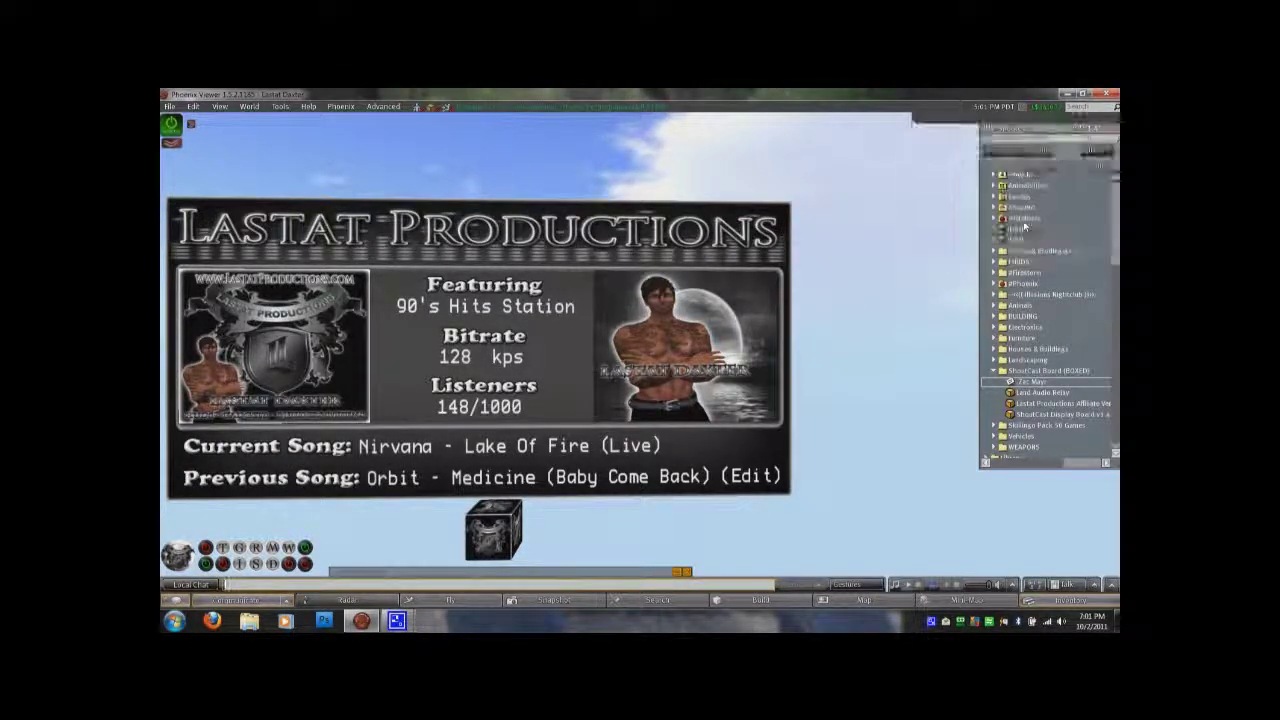
left_click(1080, 224)
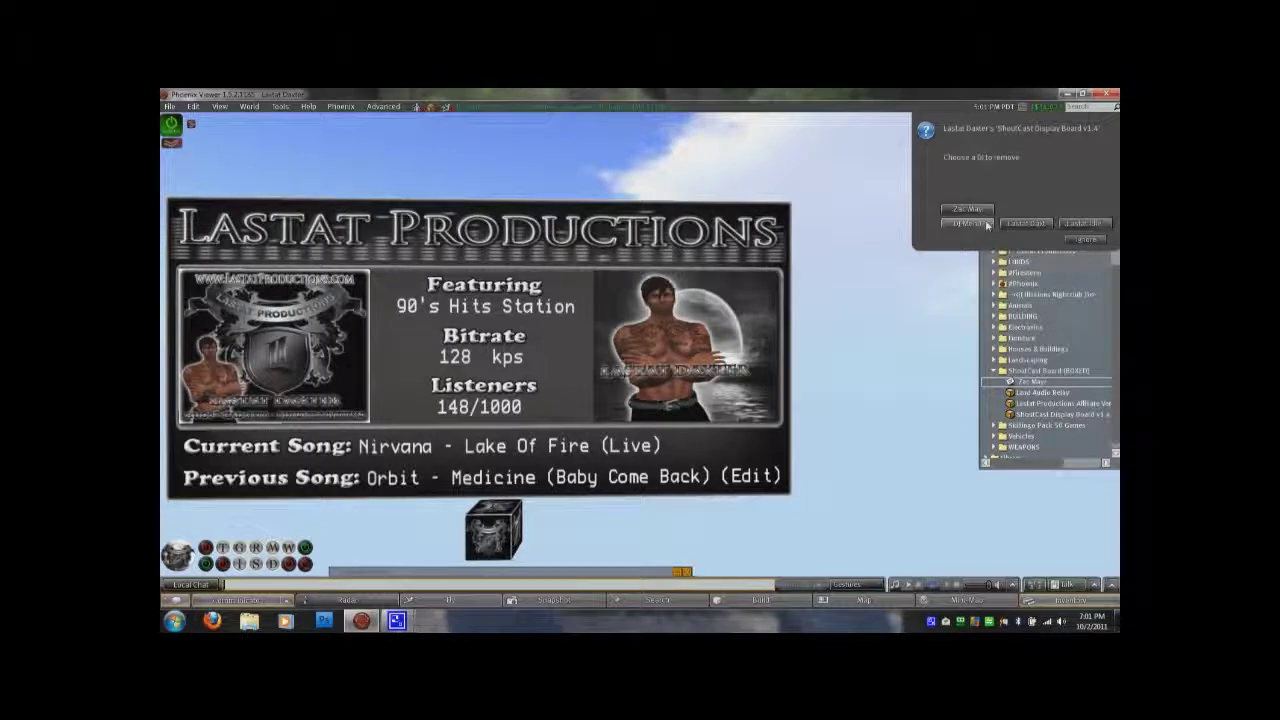
left_click(985, 224)
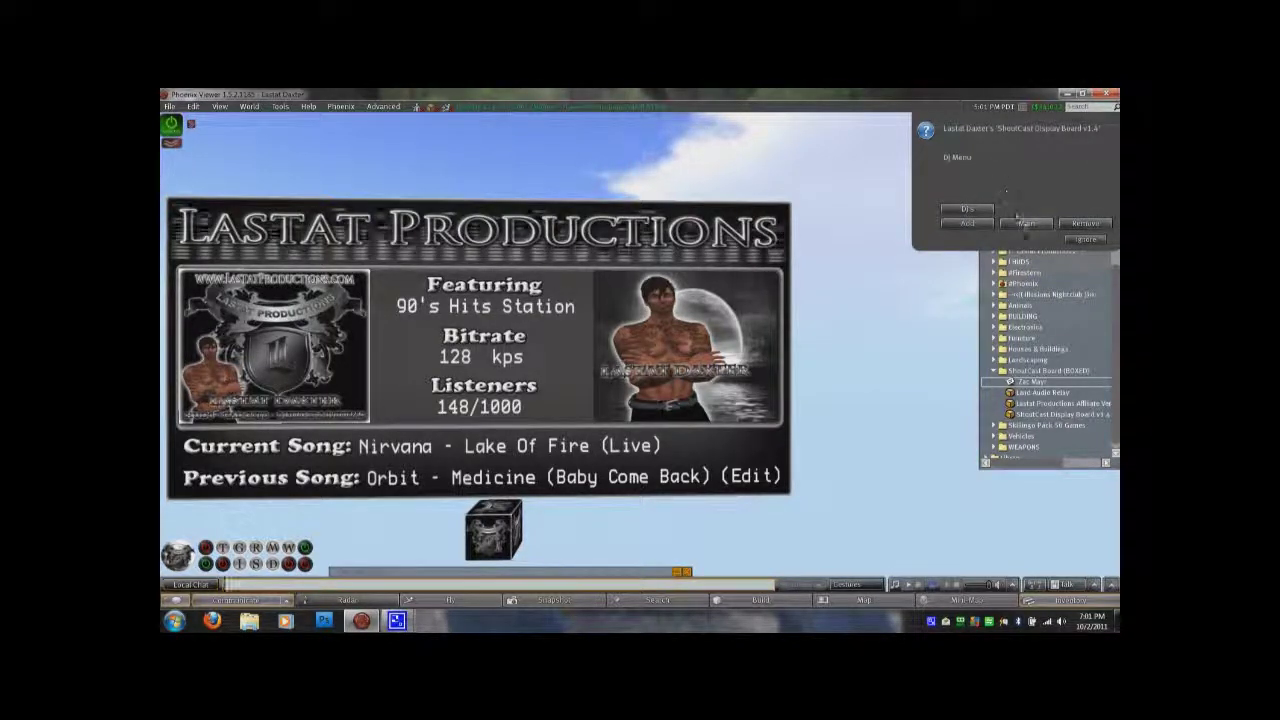
left_click(1024, 224)
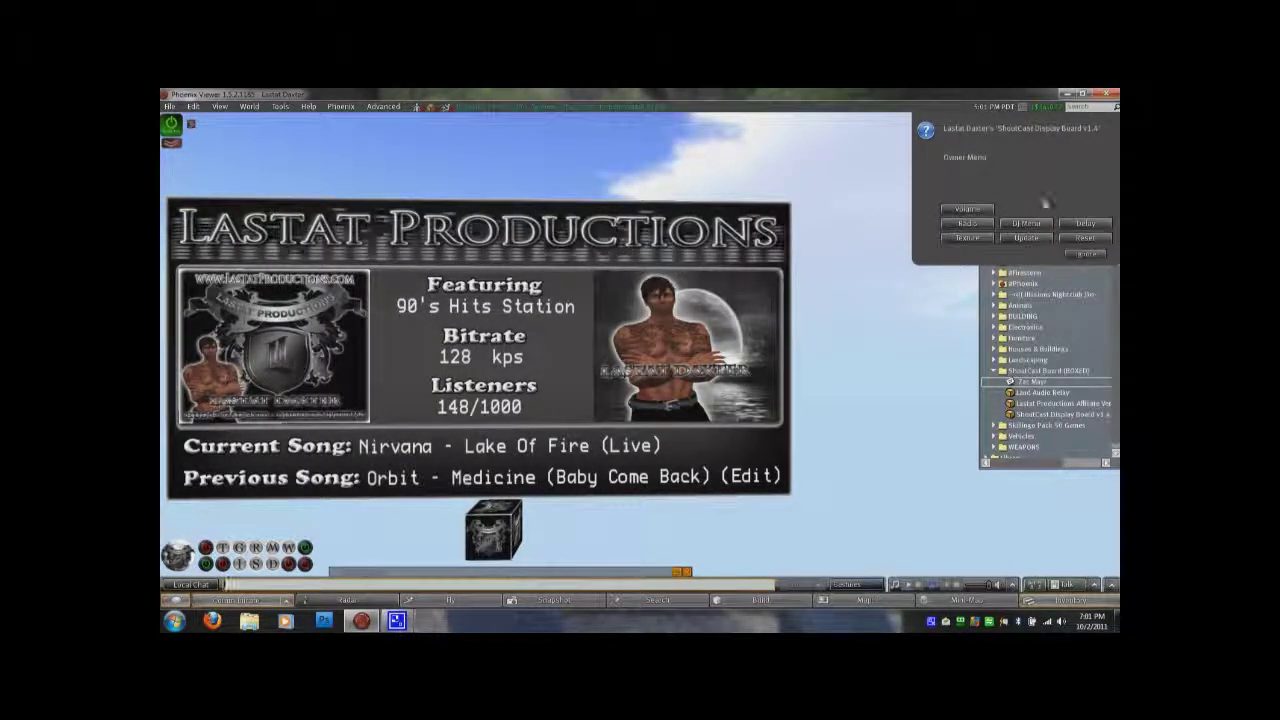
left_click(1085, 253)
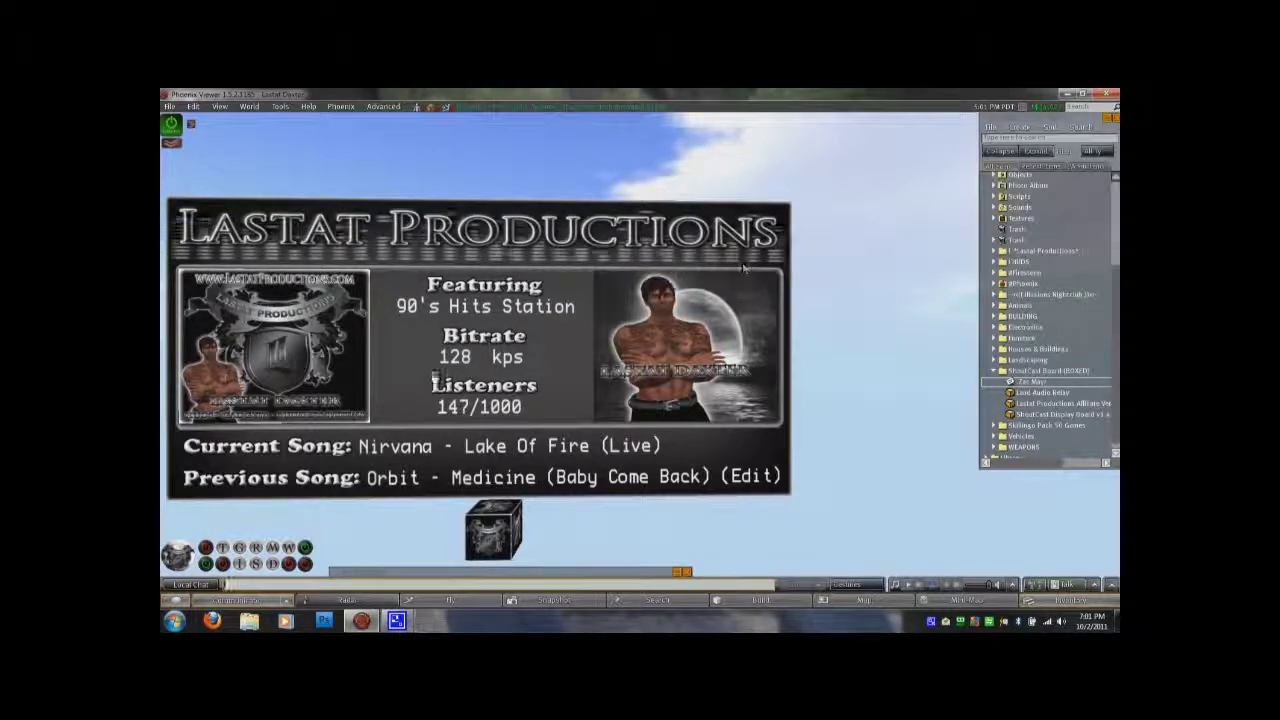
right_click(522, 352)
left_click(531, 347)
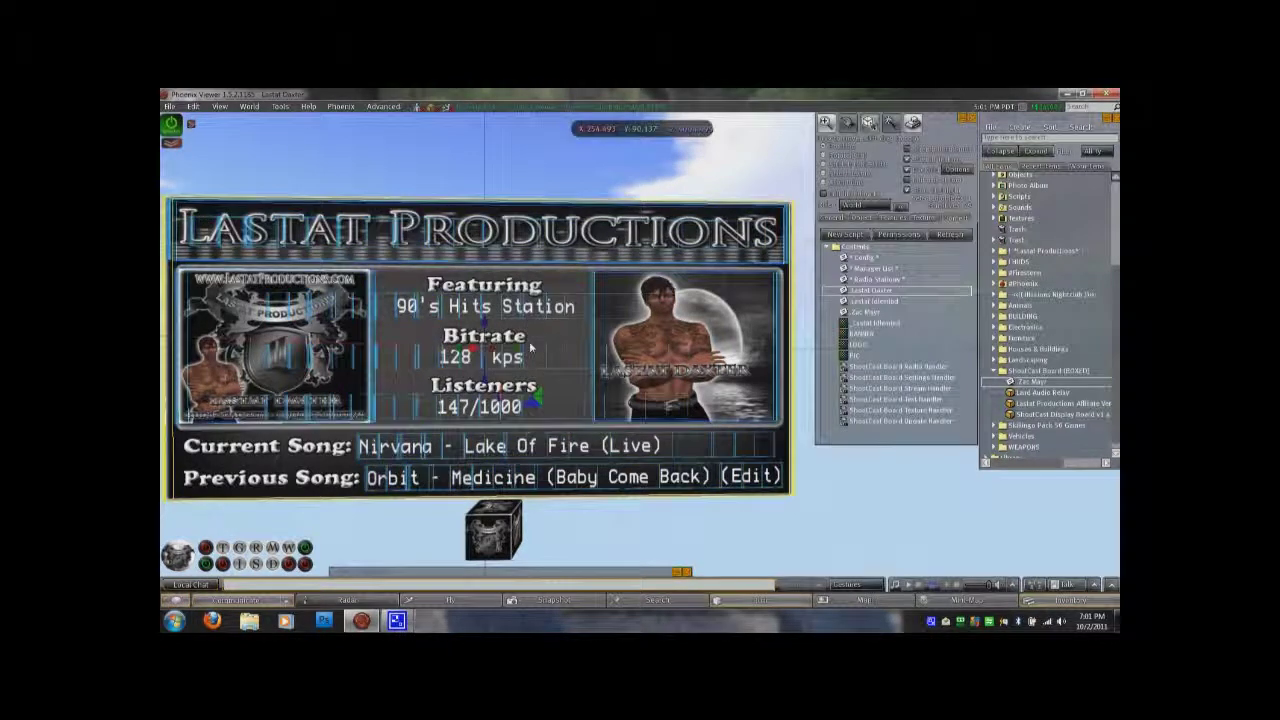
left_click(852, 323)
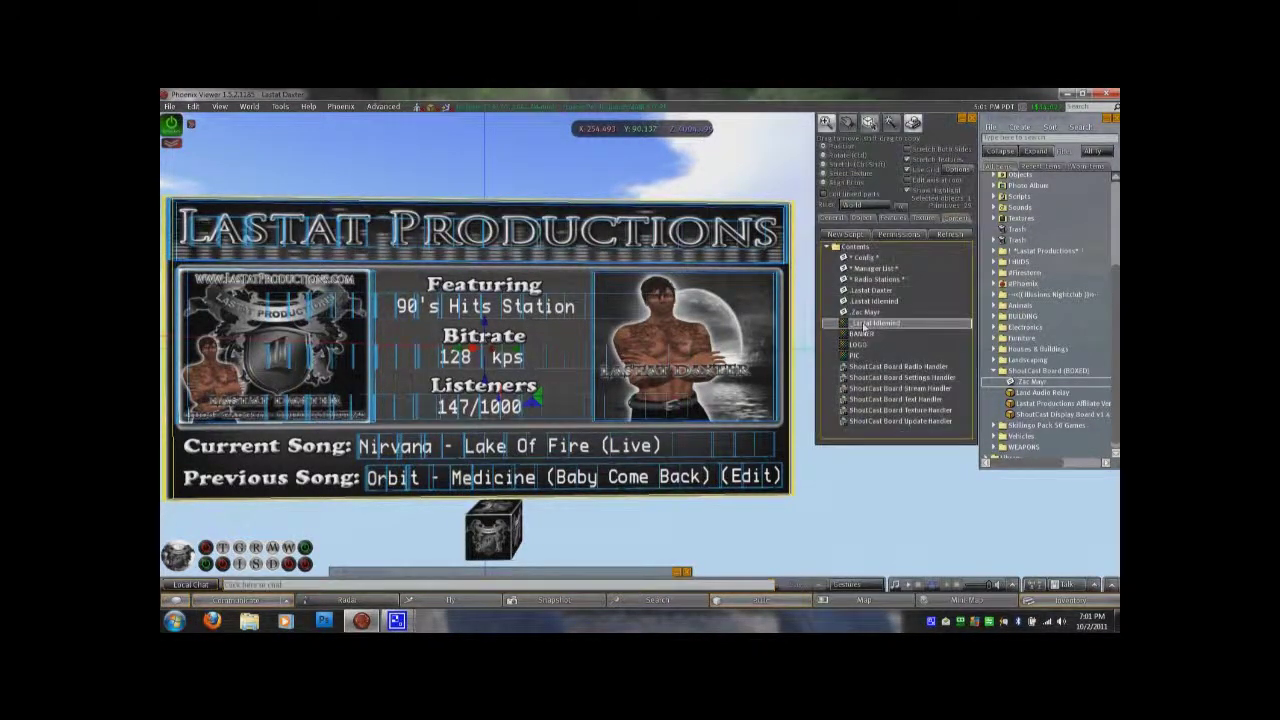
left_click(860, 302)
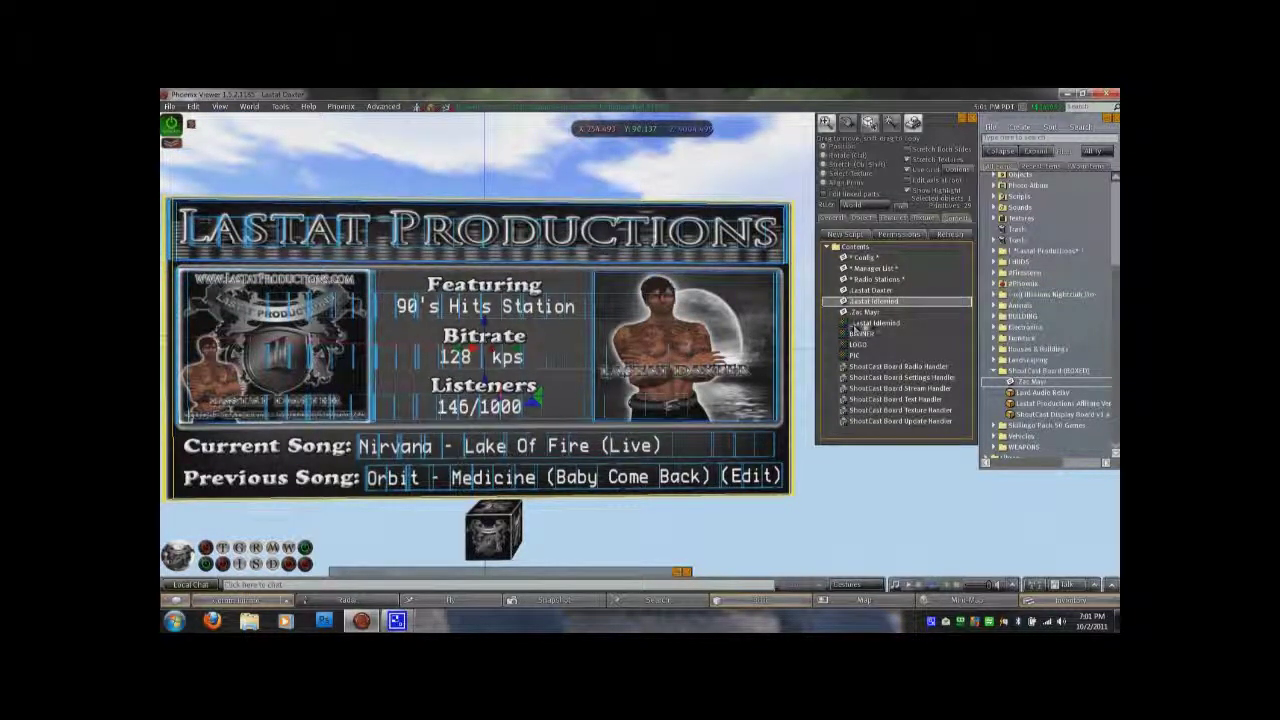
left_click(856, 324)
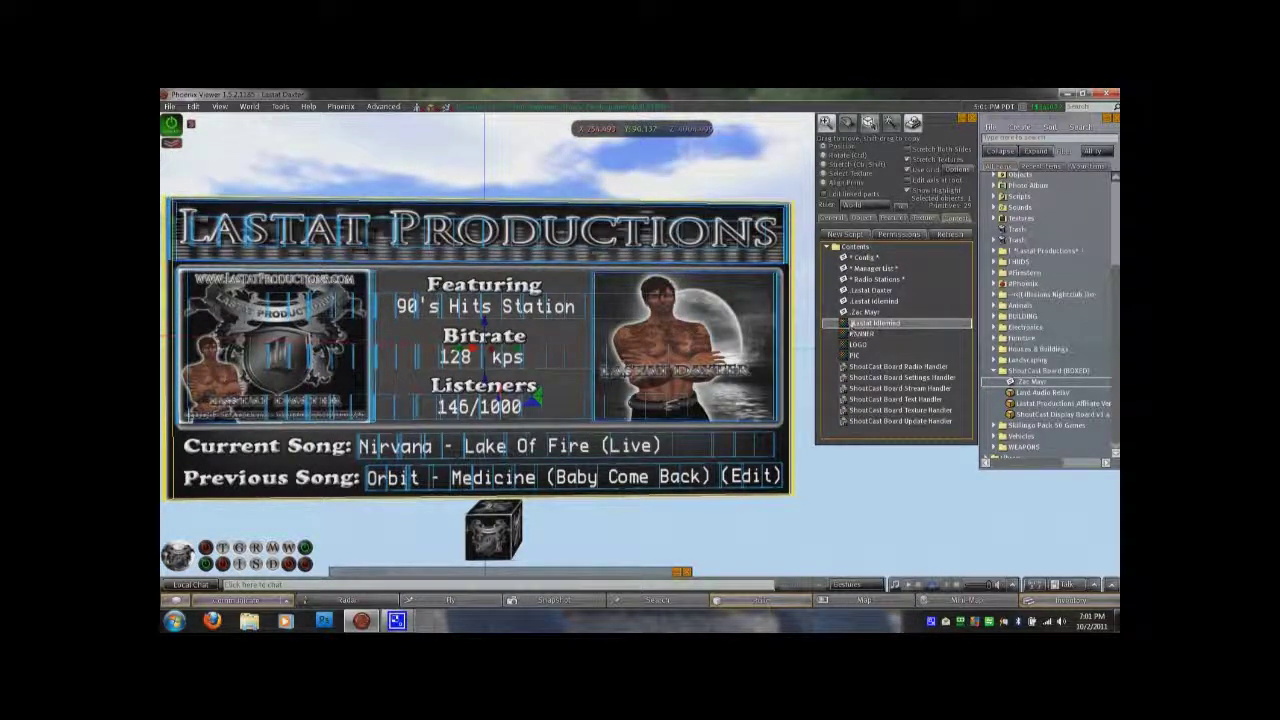
left_click(860, 302)
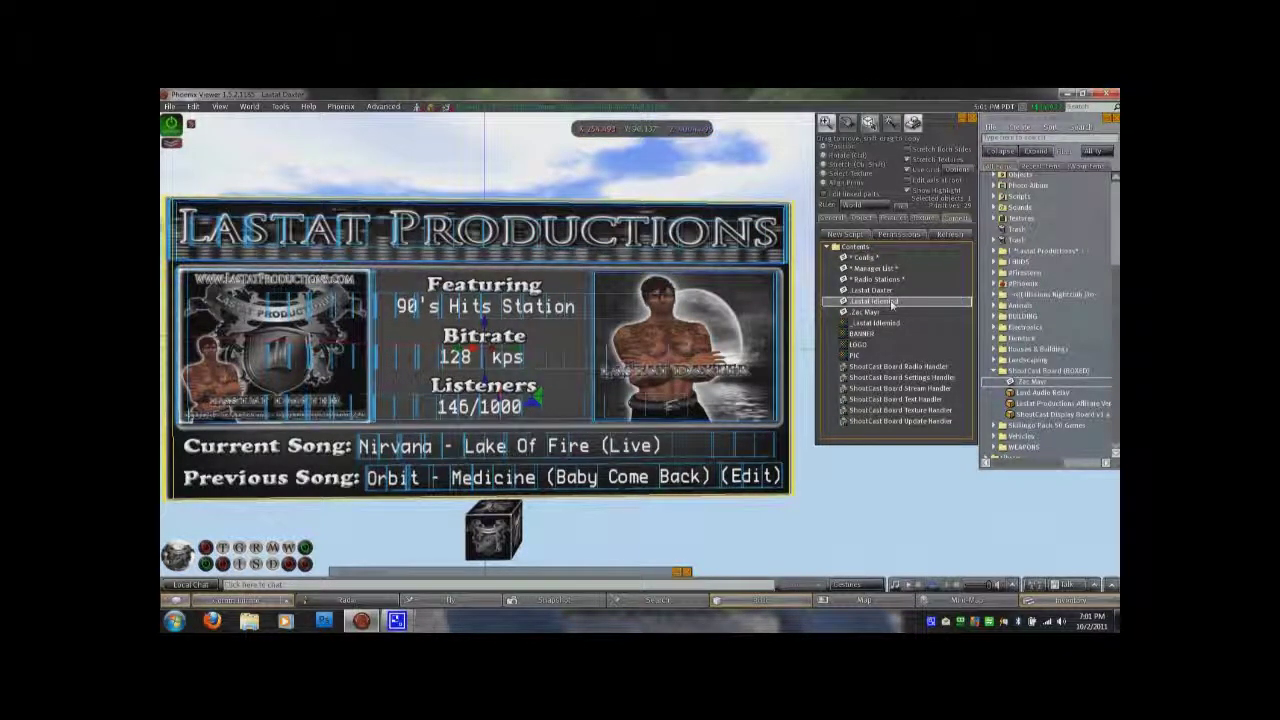
left_click(865, 324)
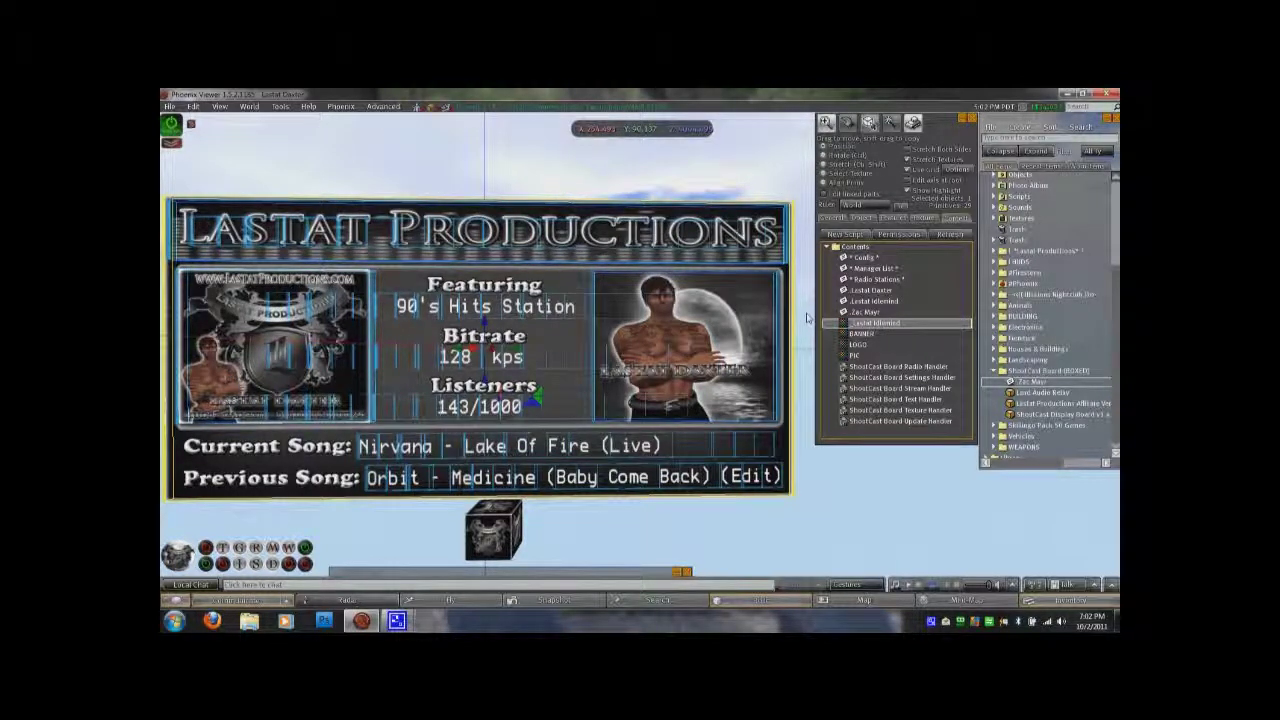
left_click(882, 333)
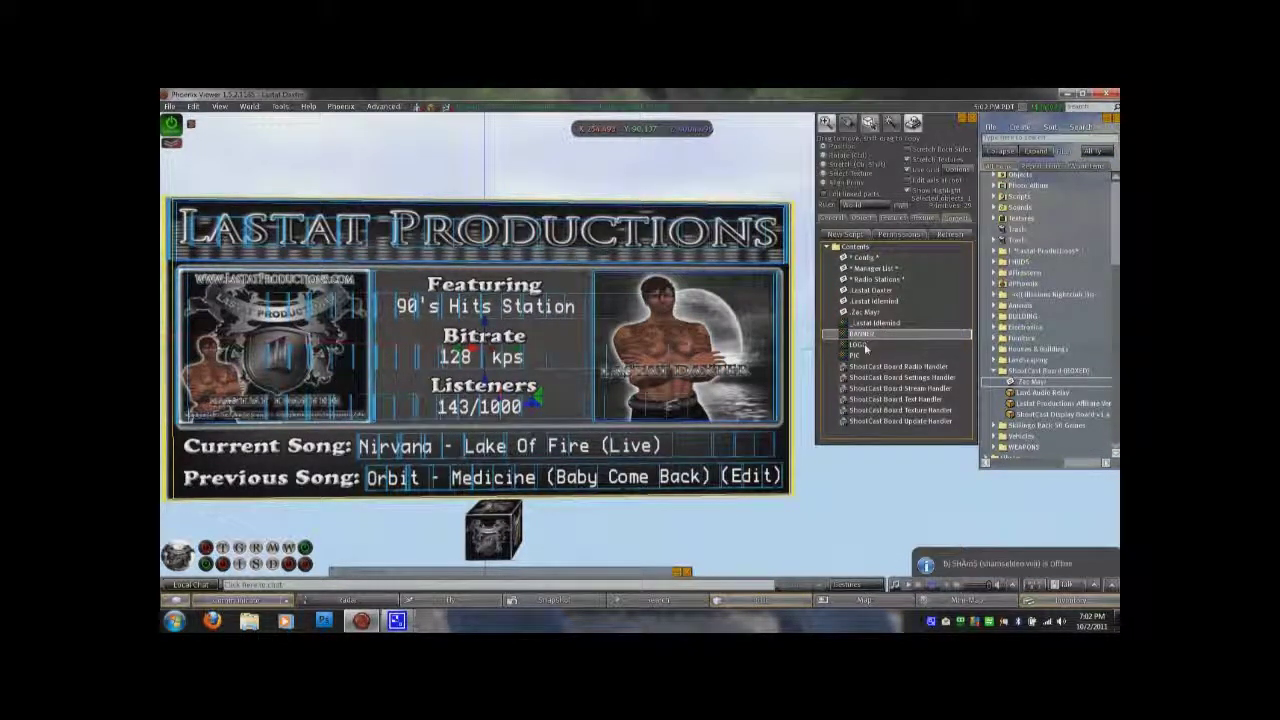
left_click(866, 344)
left_click(862, 356)
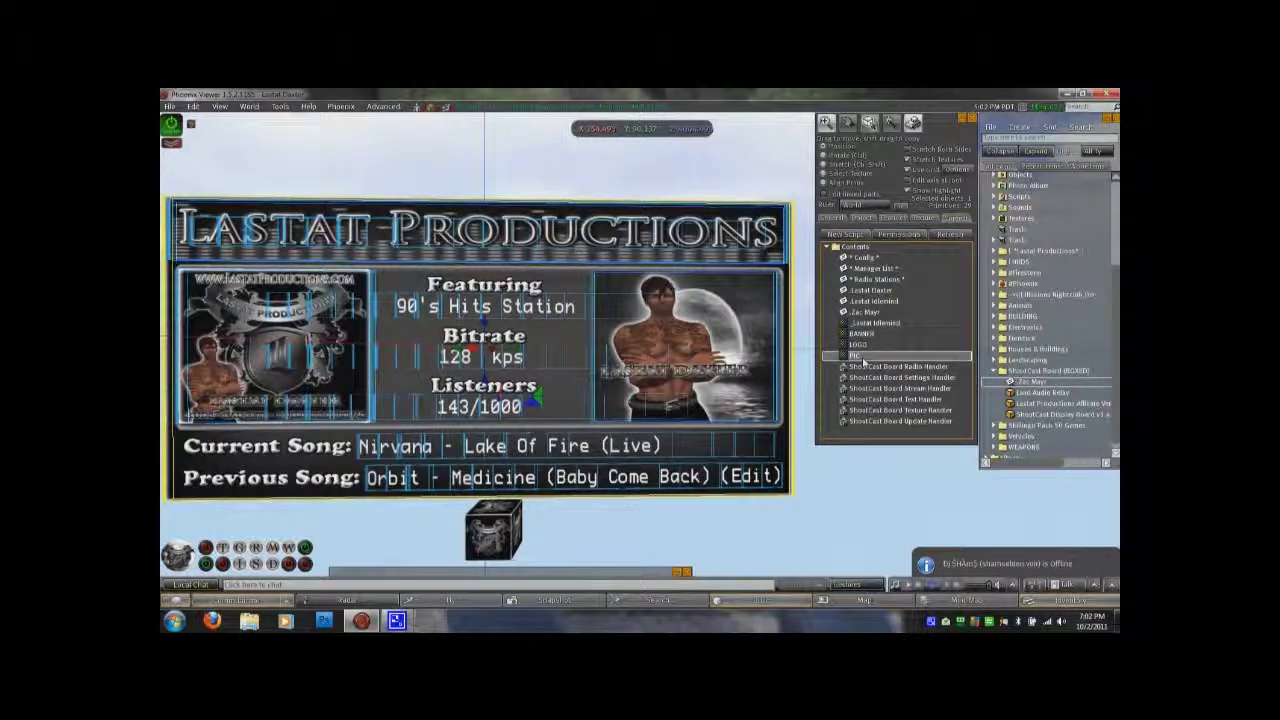
left_click(860, 344)
left_click(860, 333)
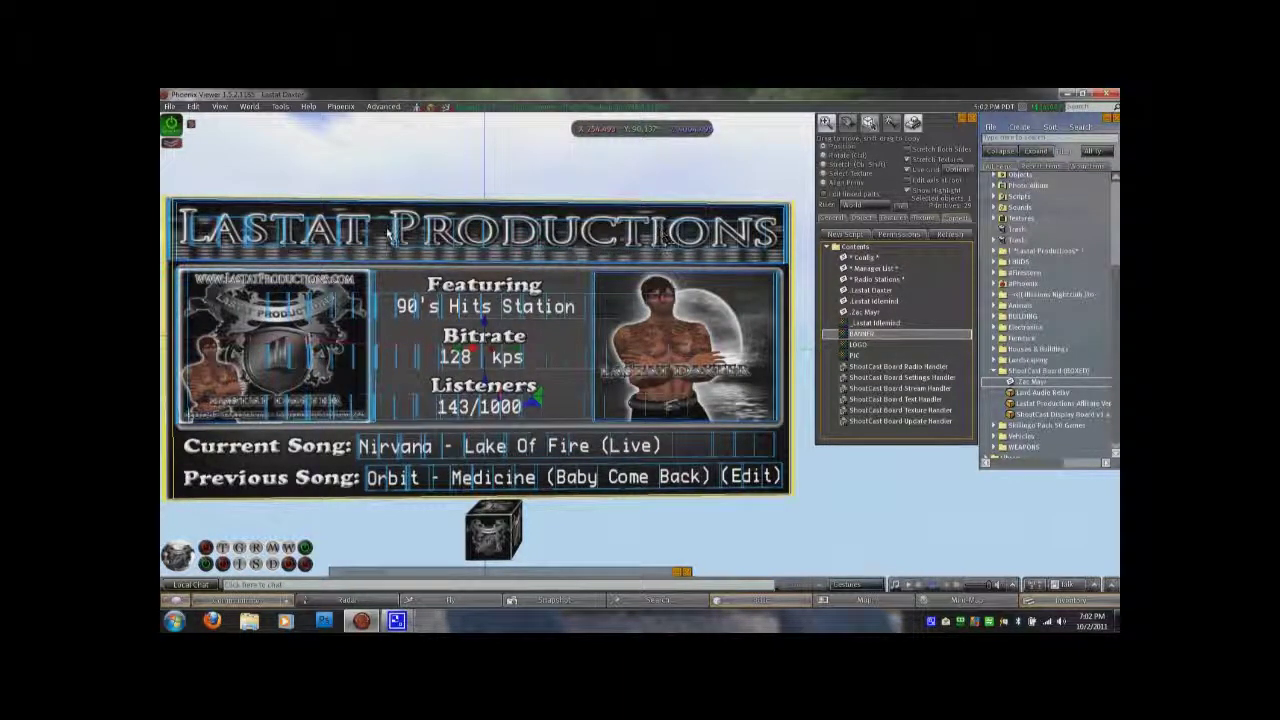
left_click(860, 344)
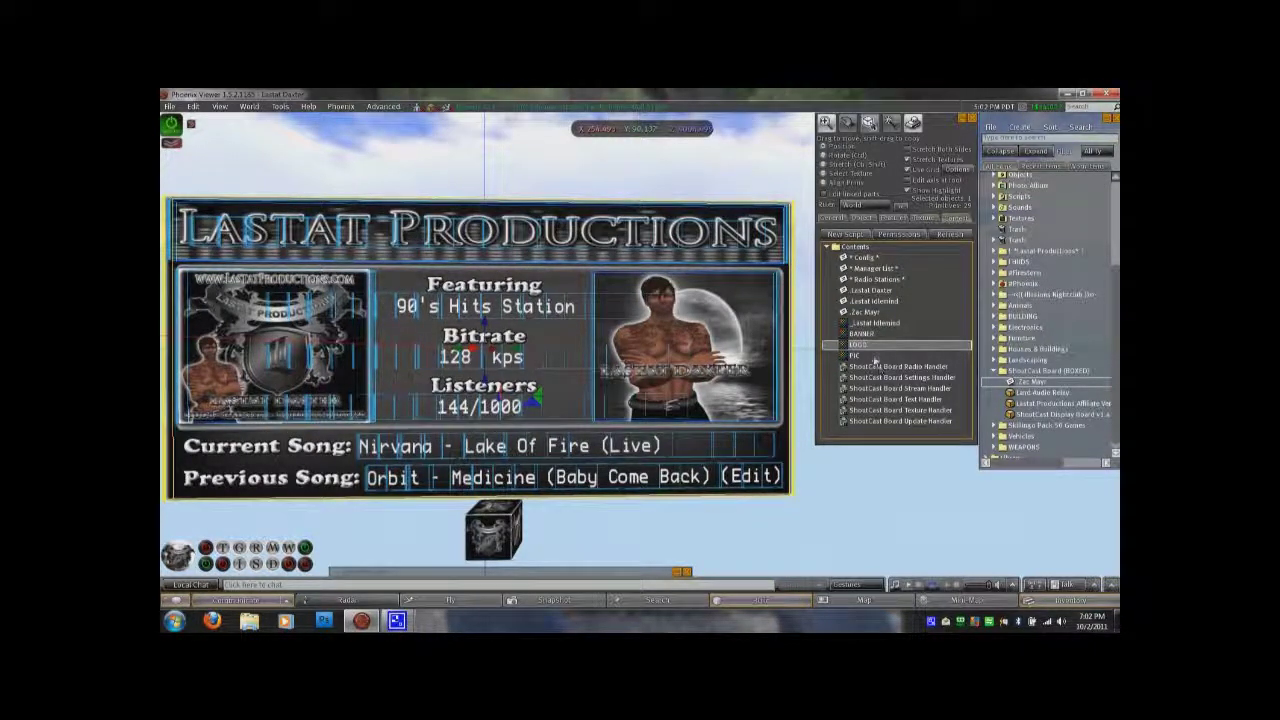
key("Down")
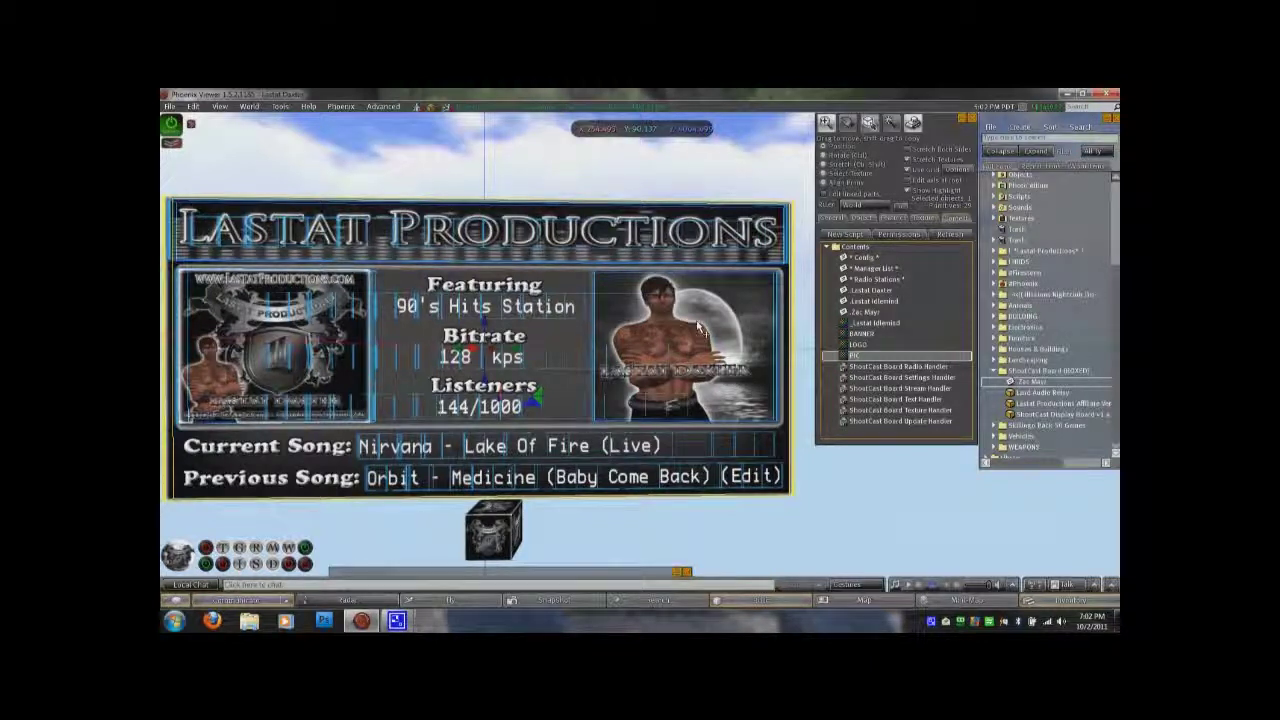
left_click(864, 336)
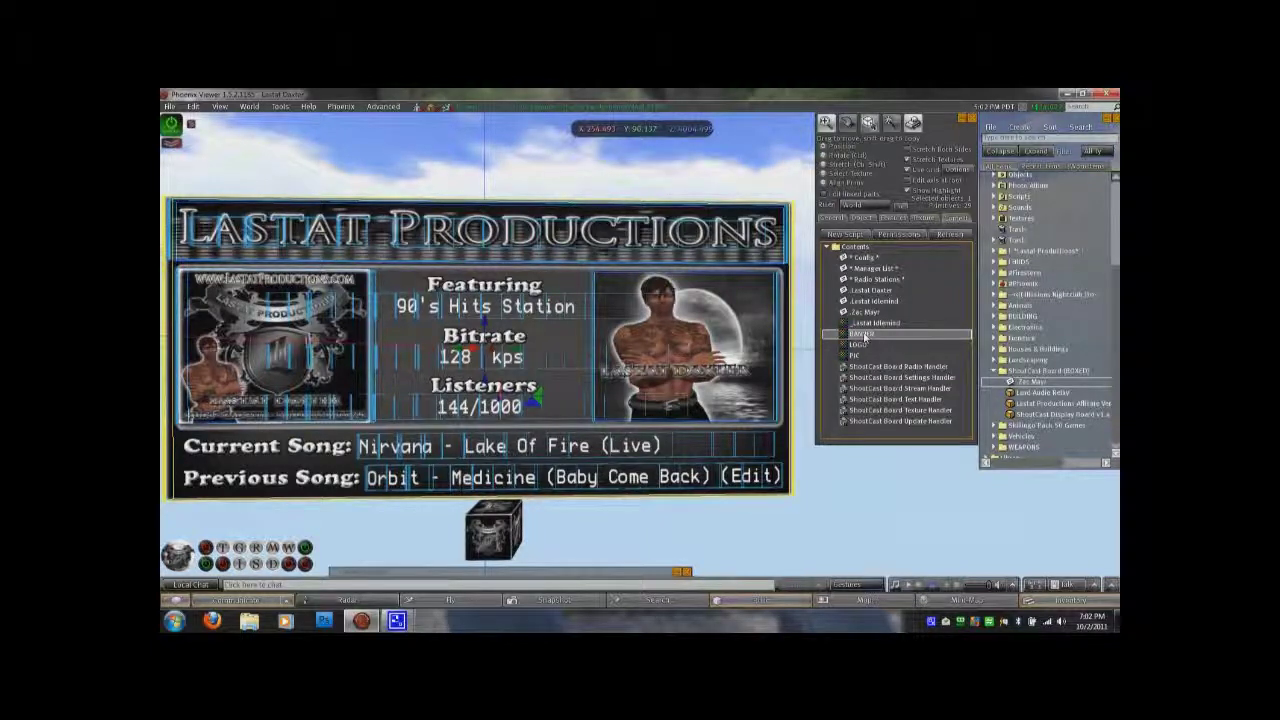
left_click(862, 344)
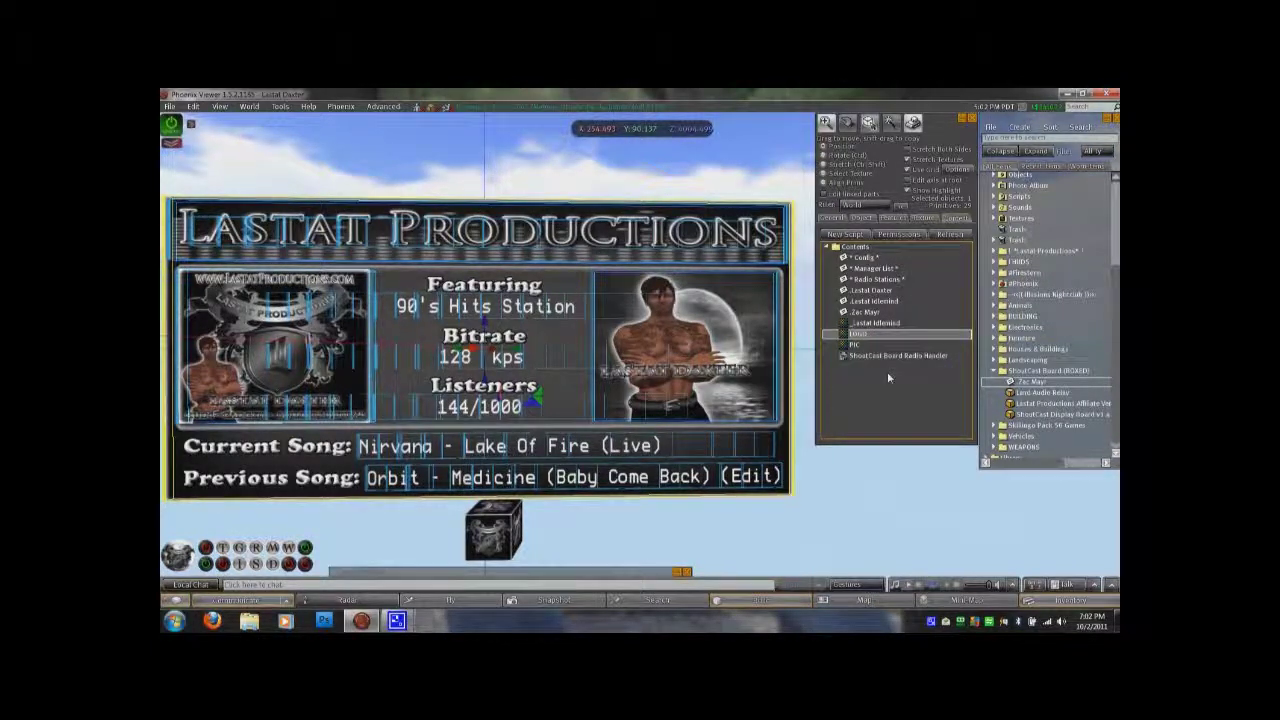
Paste 'Illusions Nightclub' after Club Name= in the ~Config notecard and save it.
double_click(864, 258)
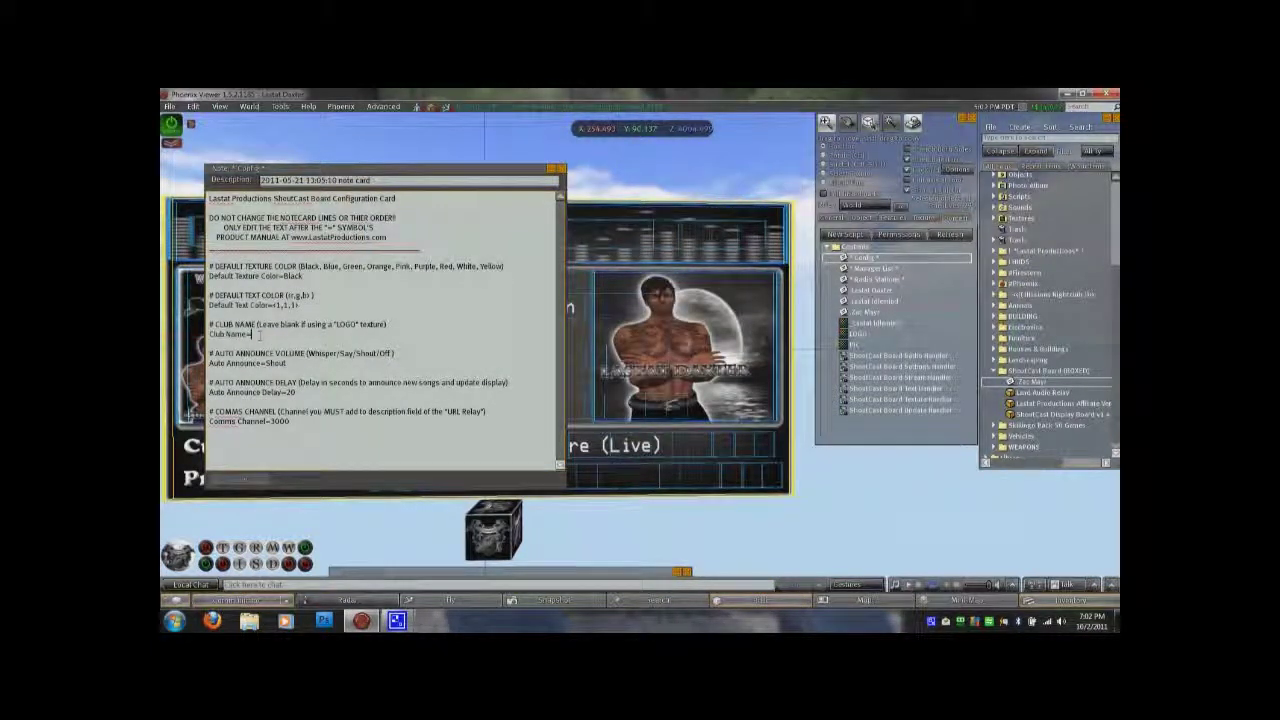
type("~·((( Illusions Nightclub )))·~")
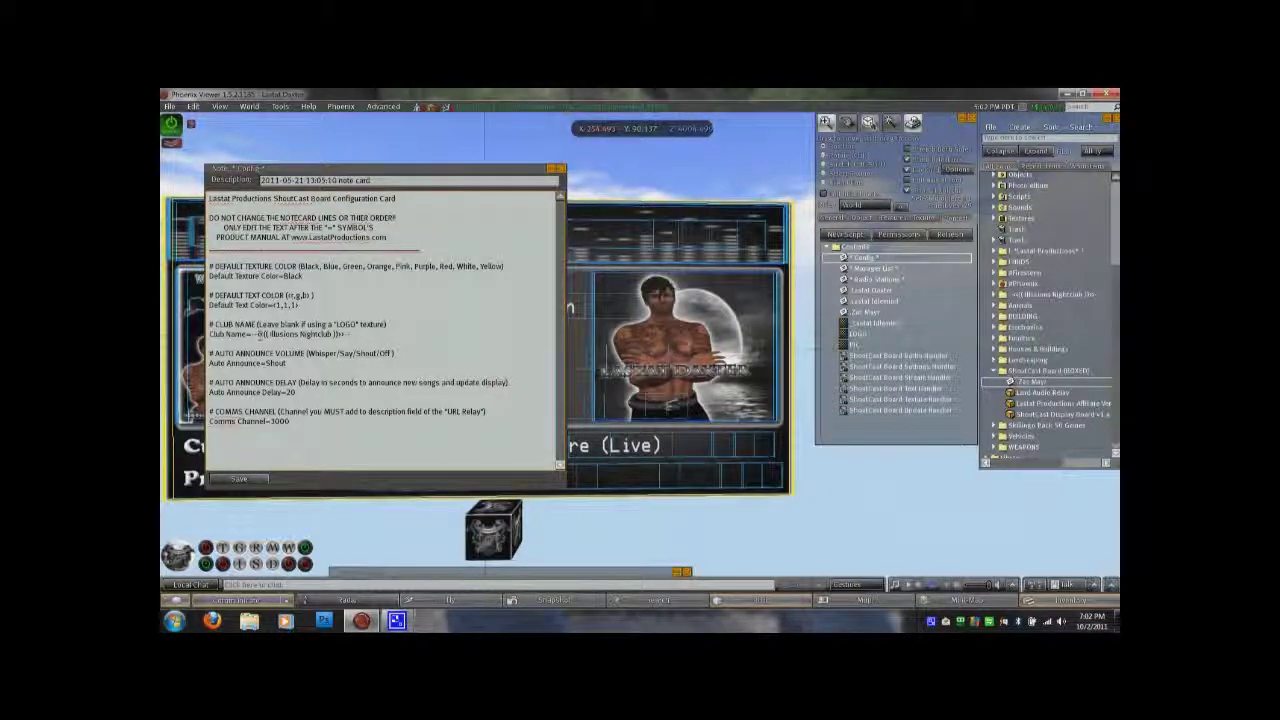
key("ctrl+s")
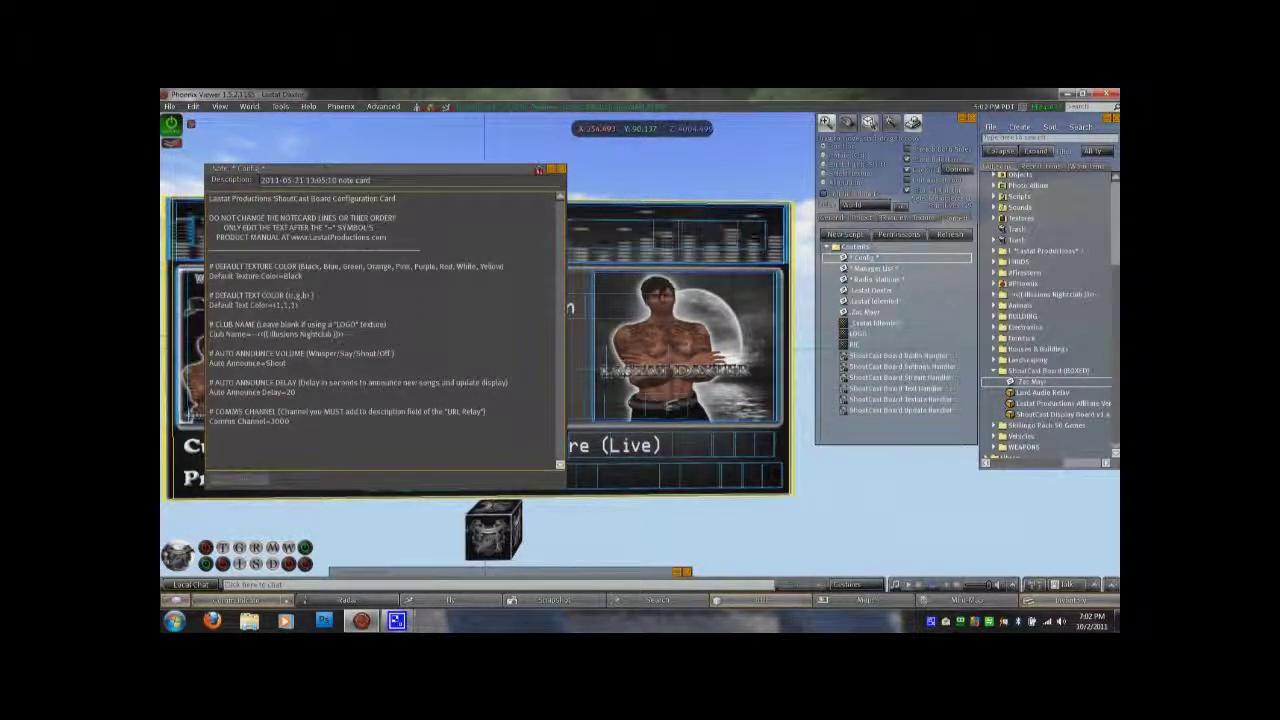
left_click(561, 167)
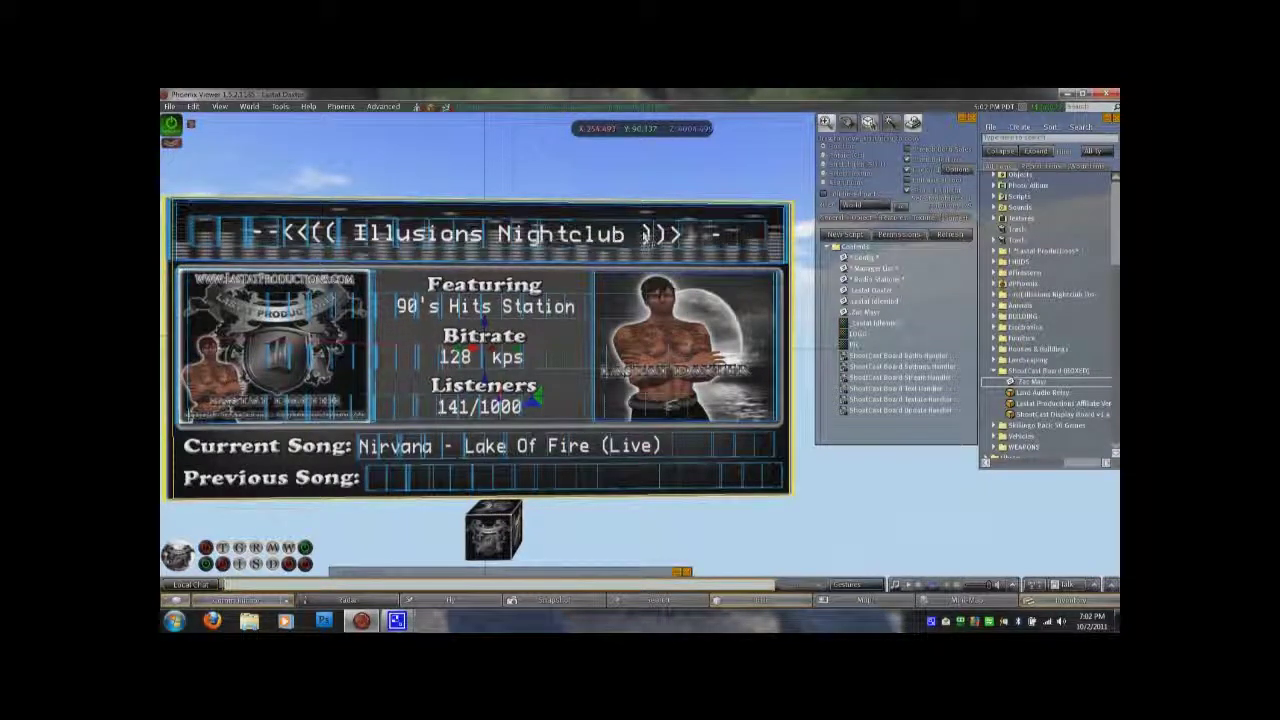
Add the Illusions Nightclub logo texture to the board's contents and delete the old LOGO.
left_click(864, 336)
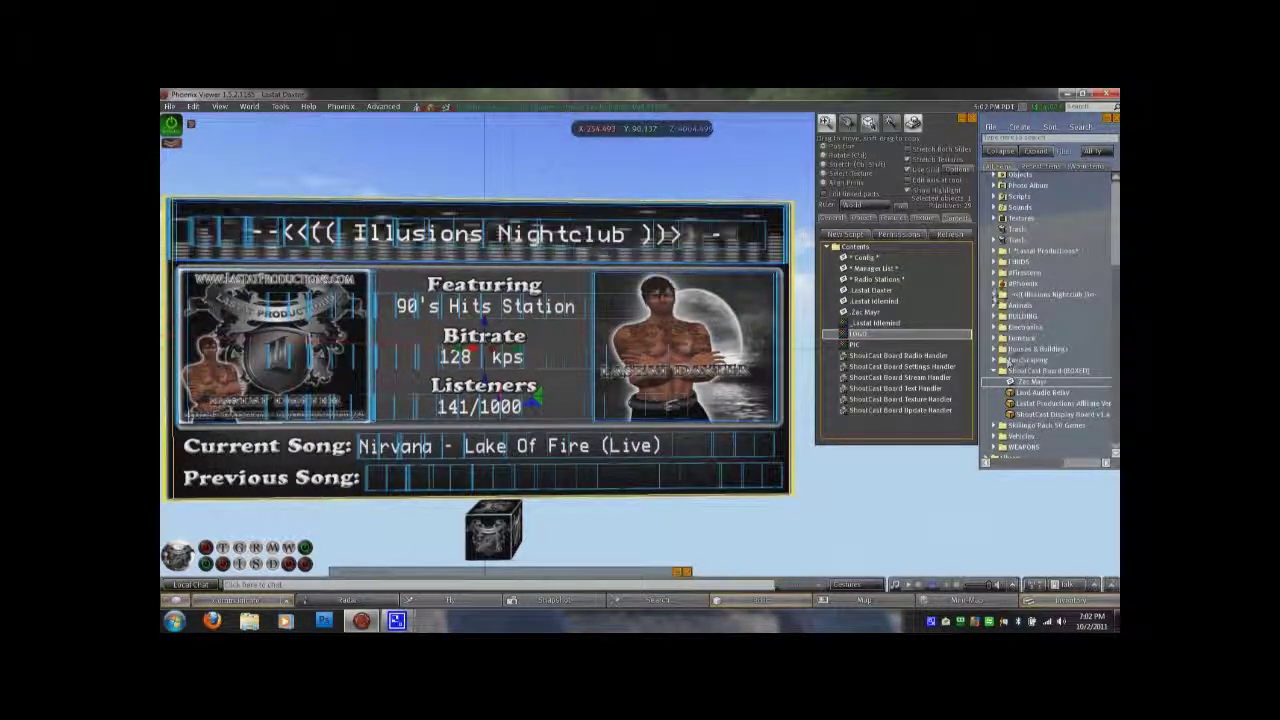
left_click(1040, 366)
left_click_drag(1050, 349, 881, 314)
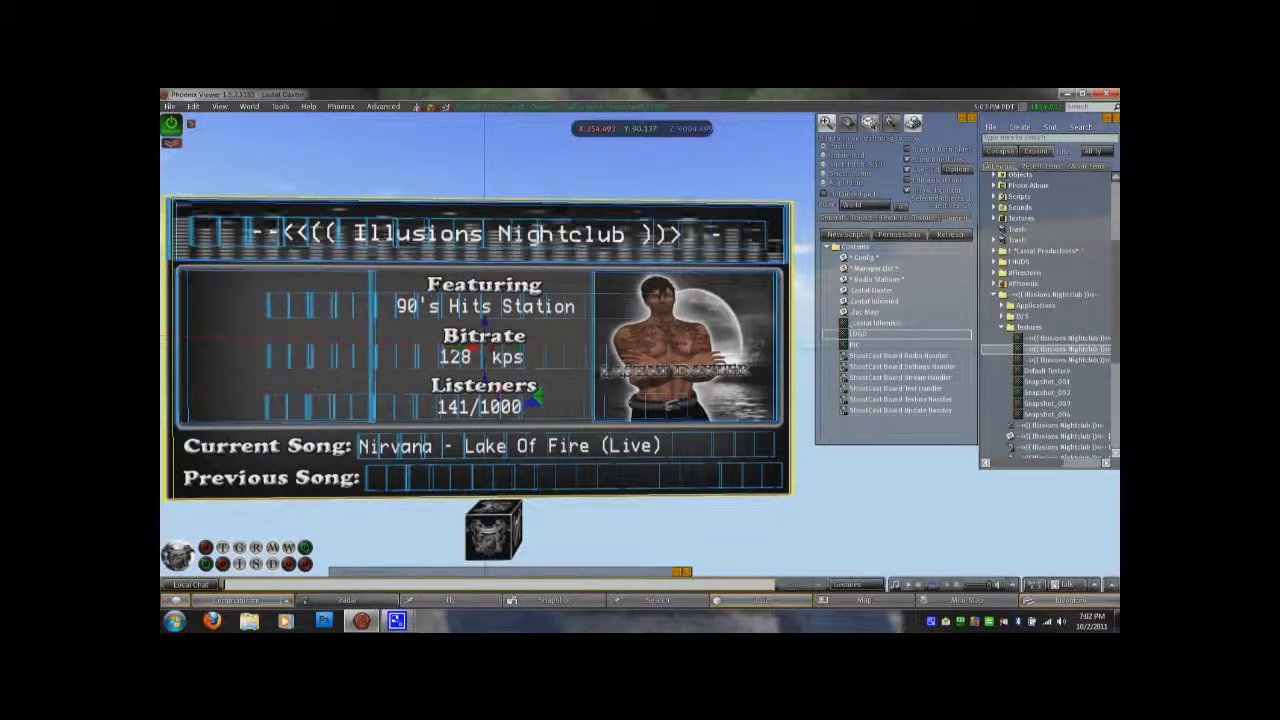
left_click(866, 349)
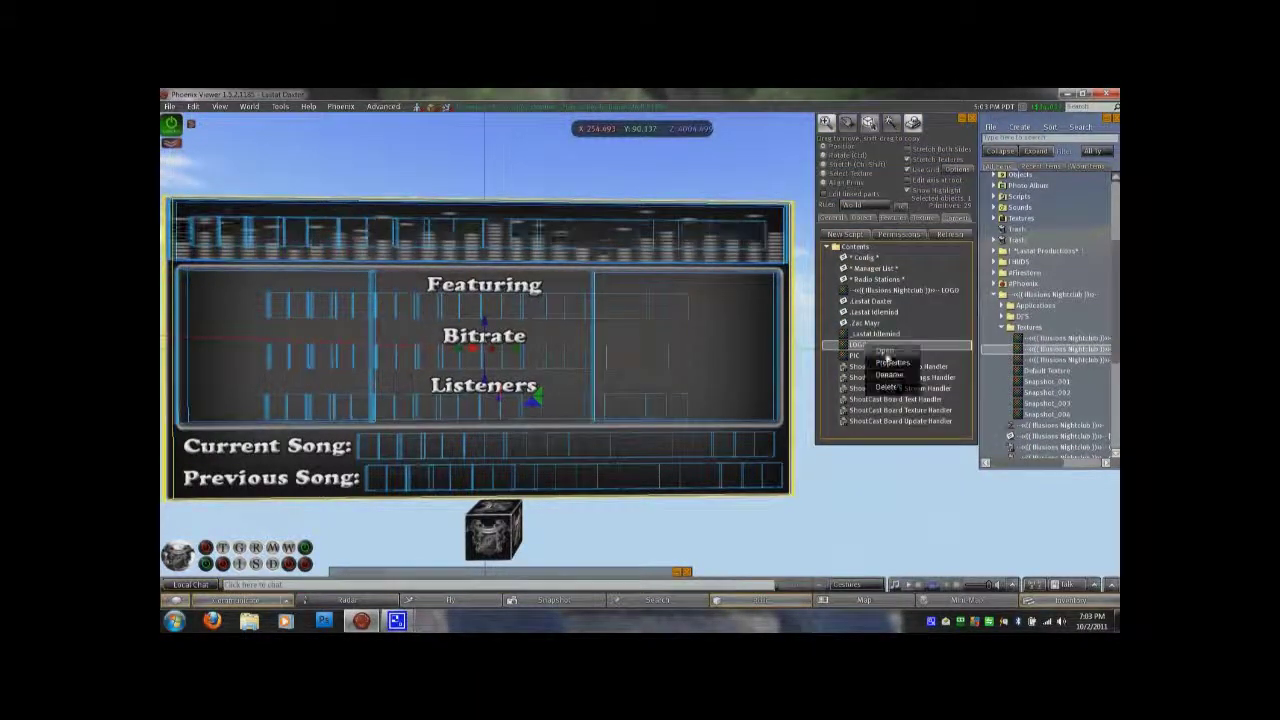
right_click(866, 349)
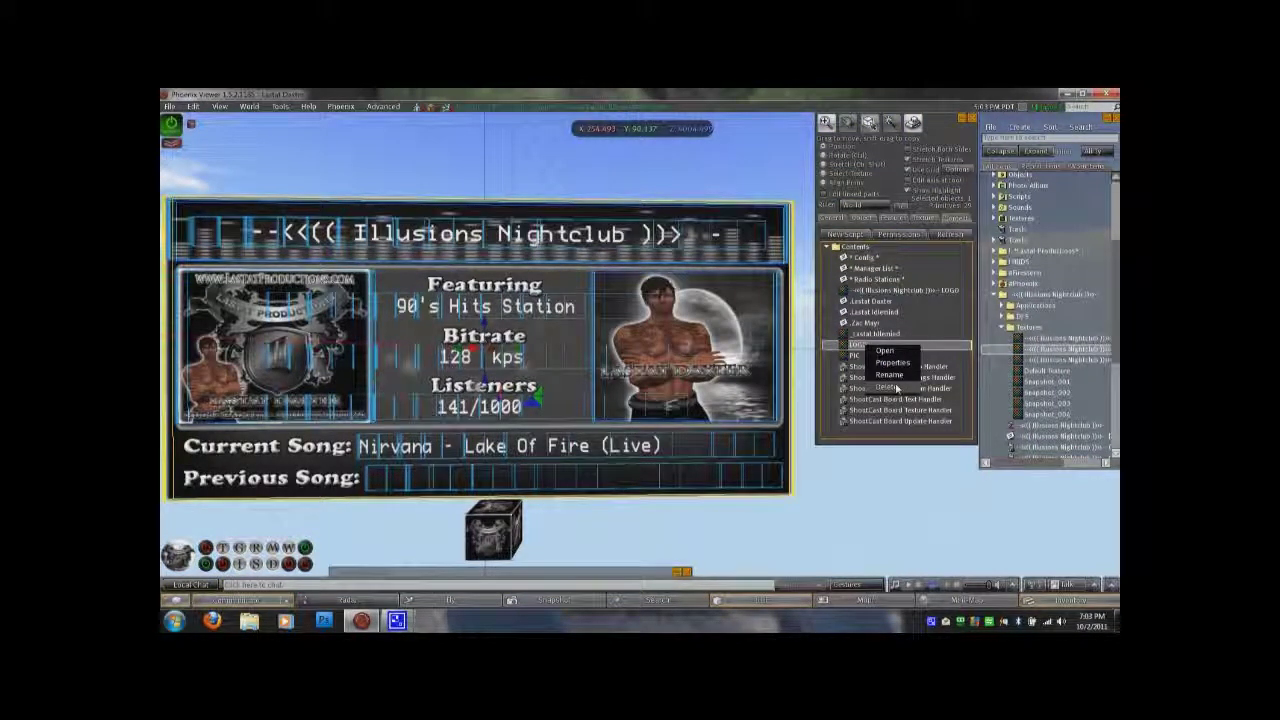
left_click(895, 387)
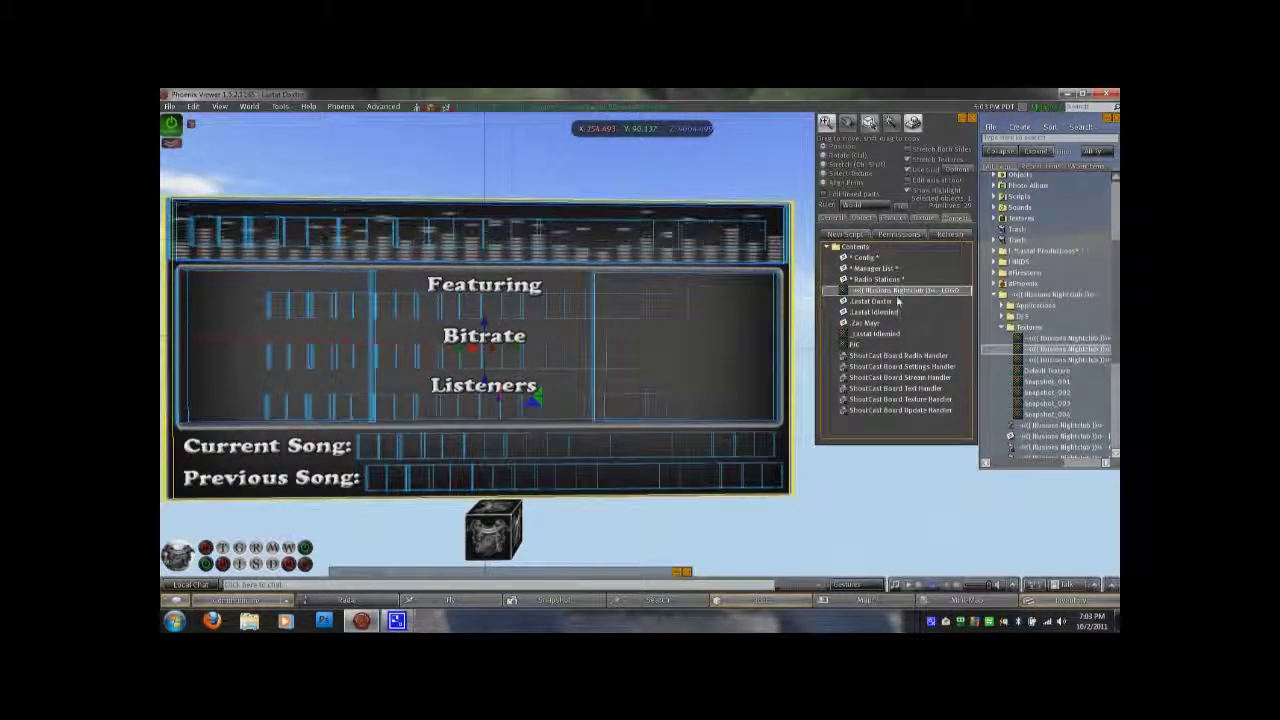
Rename the new Illusions Nightclub logo item to LOGO.
right_click(895, 290)
left_click(914, 322)
type("LOGO")
key("Return")
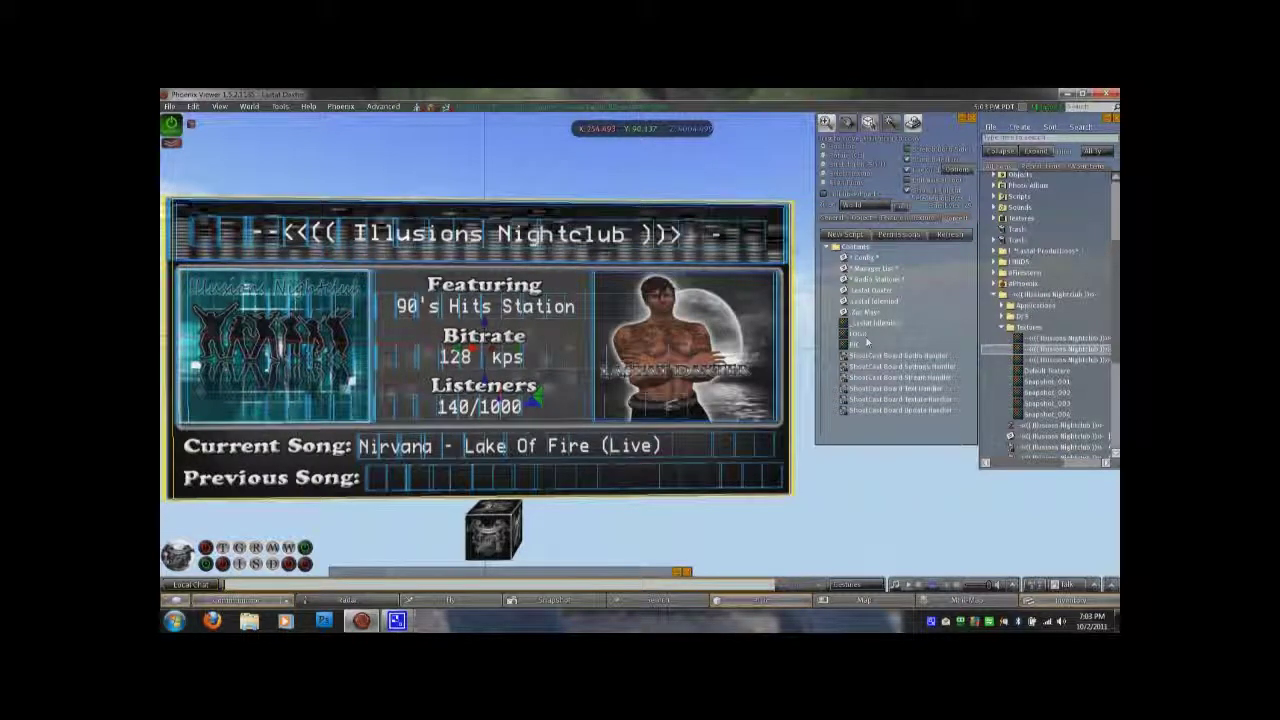
Delete the old picture texture and add the Illusions Nightclub pictures texture to contents.
left_click(865, 345)
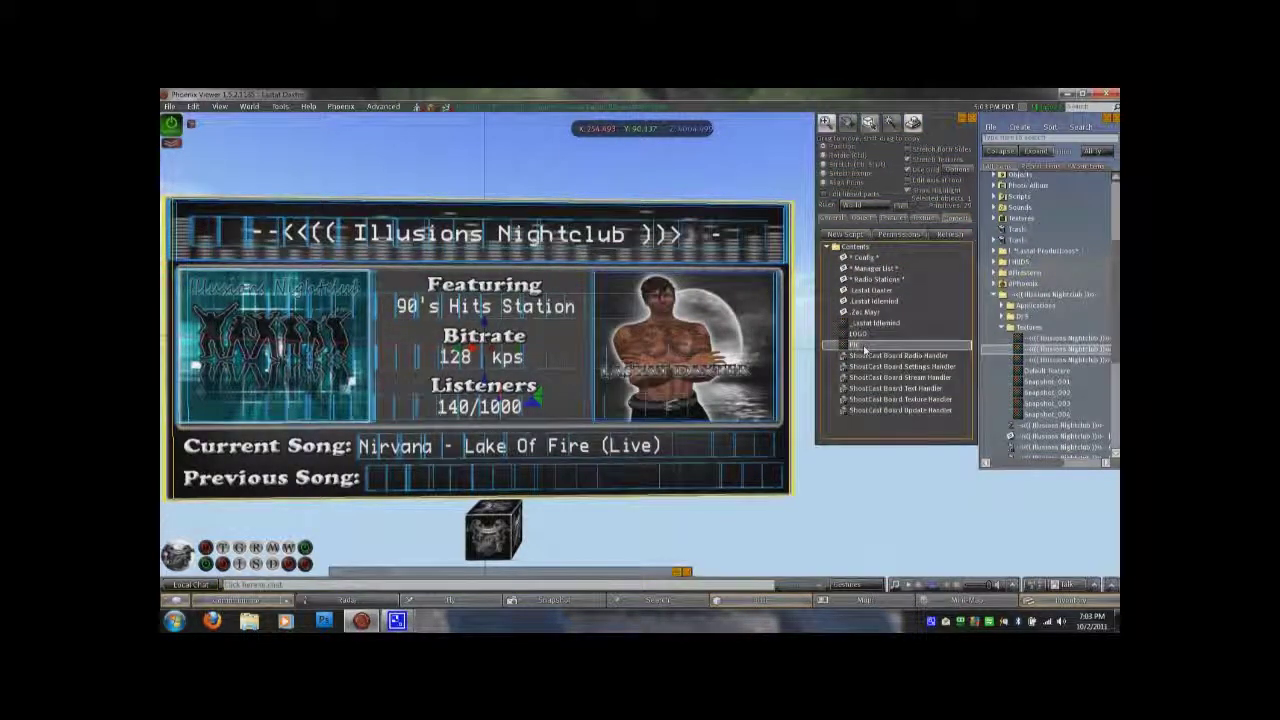
right_click(865, 345)
left_click(886, 390)
left_click(1068, 360)
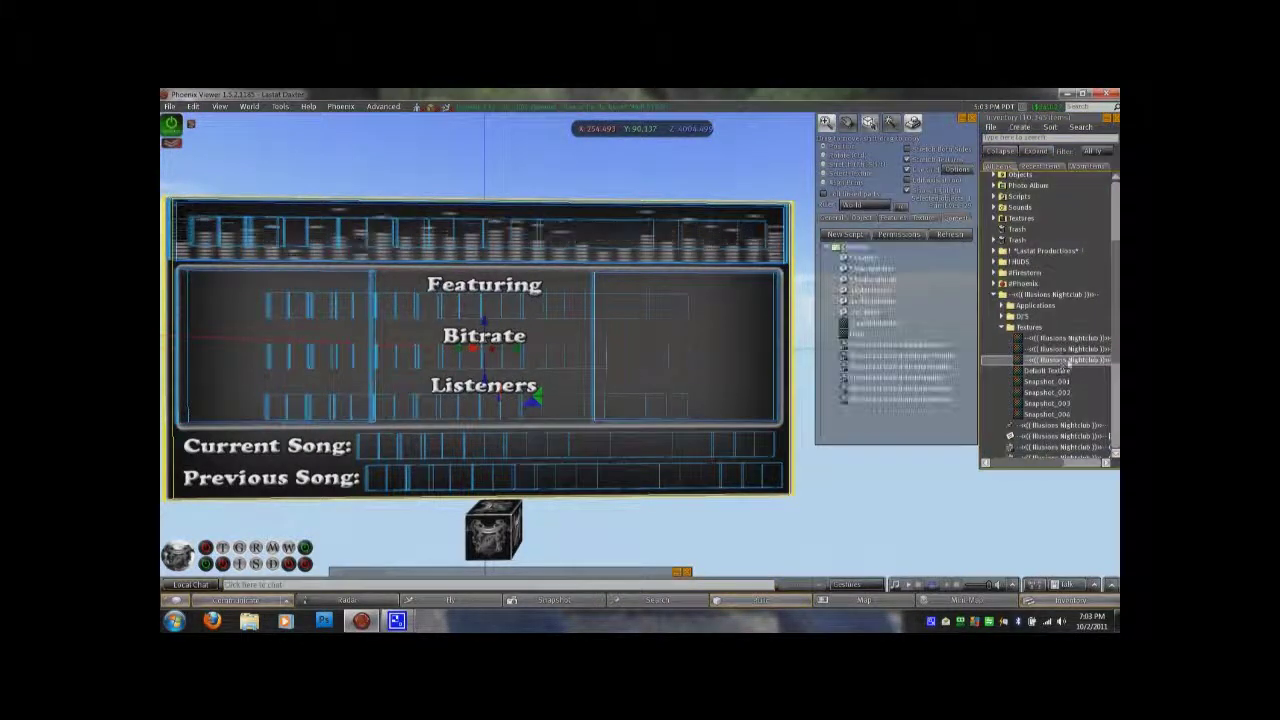
left_click_drag(1068, 360, 850, 345)
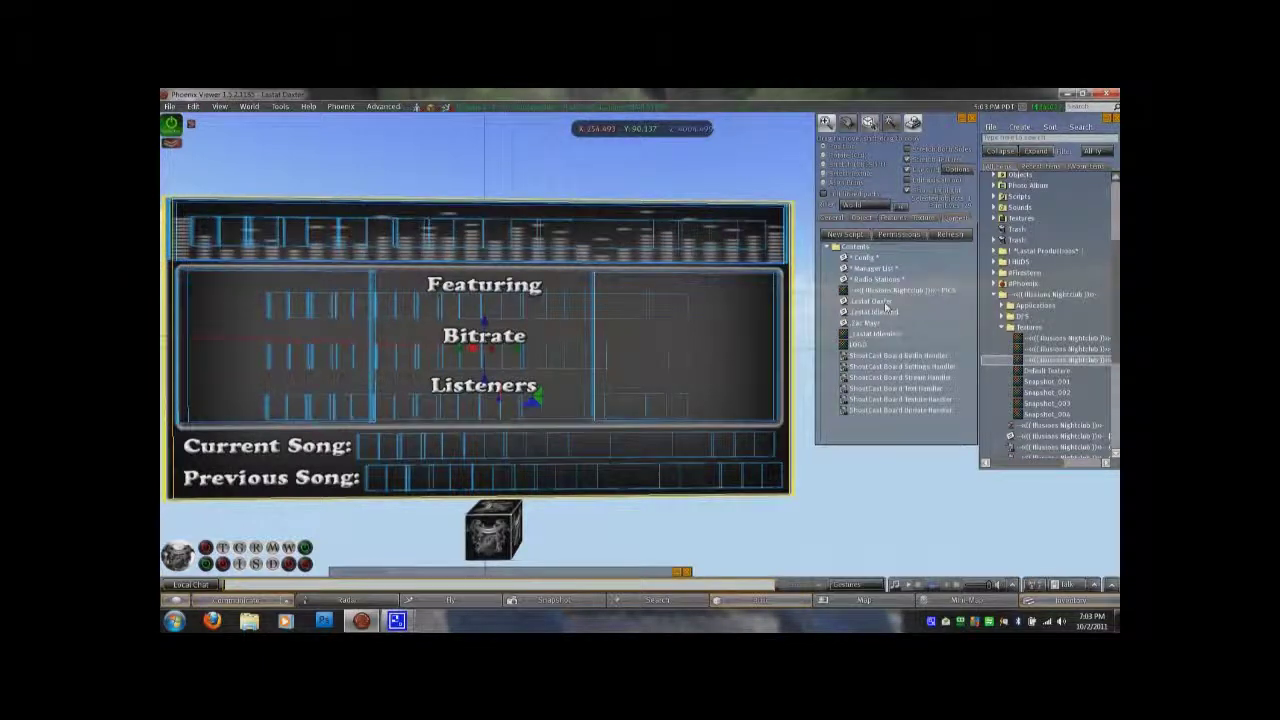
Rename the new Illusions Nightclub pictures item to PICS.
right_click(887, 291)
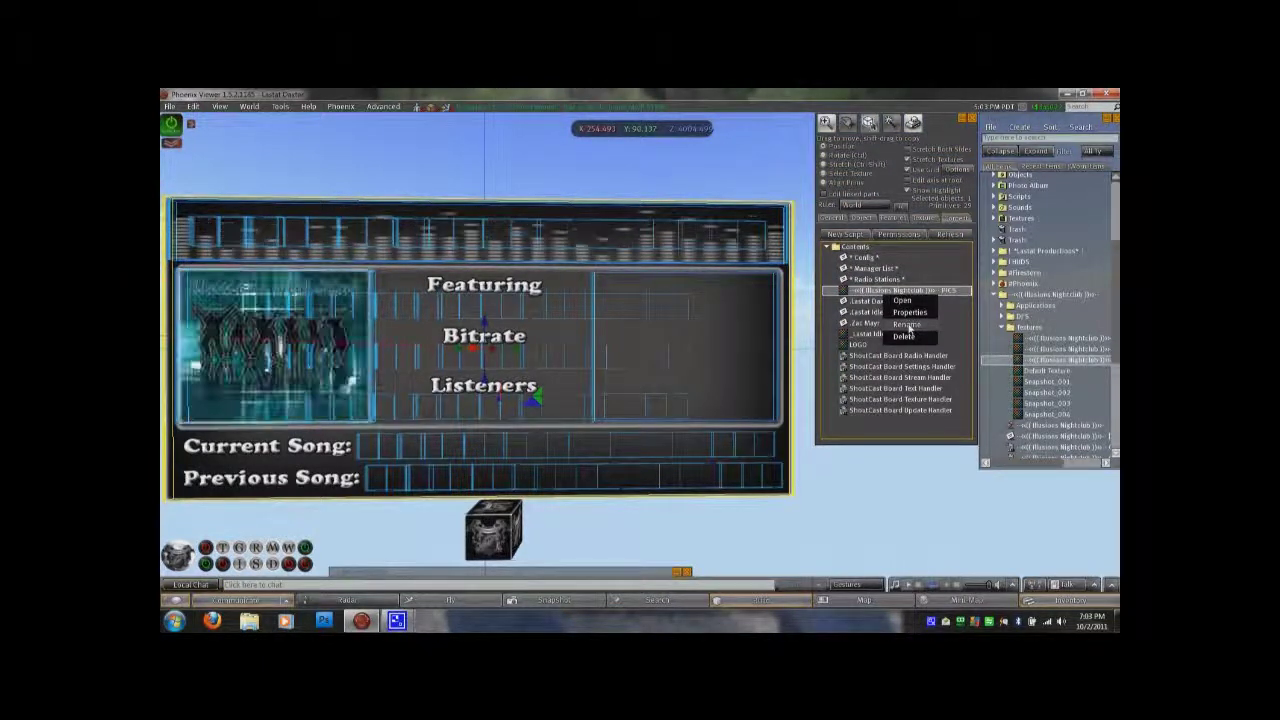
left_click(906, 325)
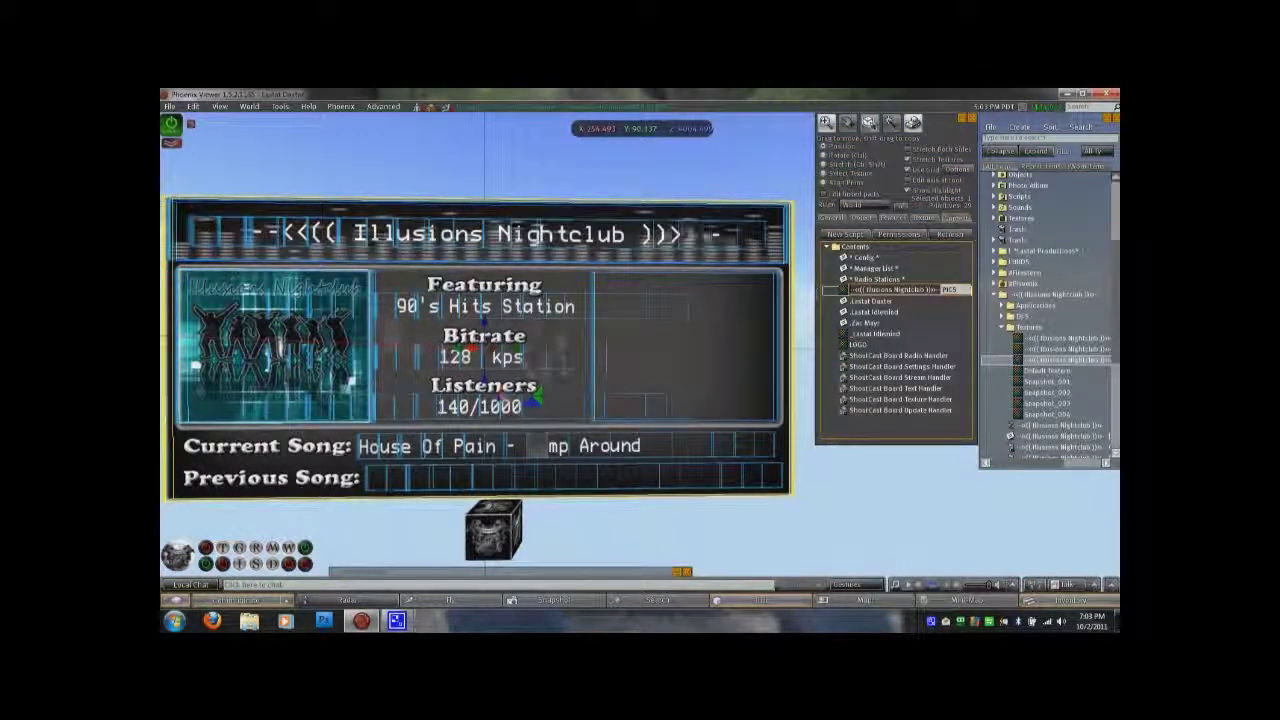
type("PICS")
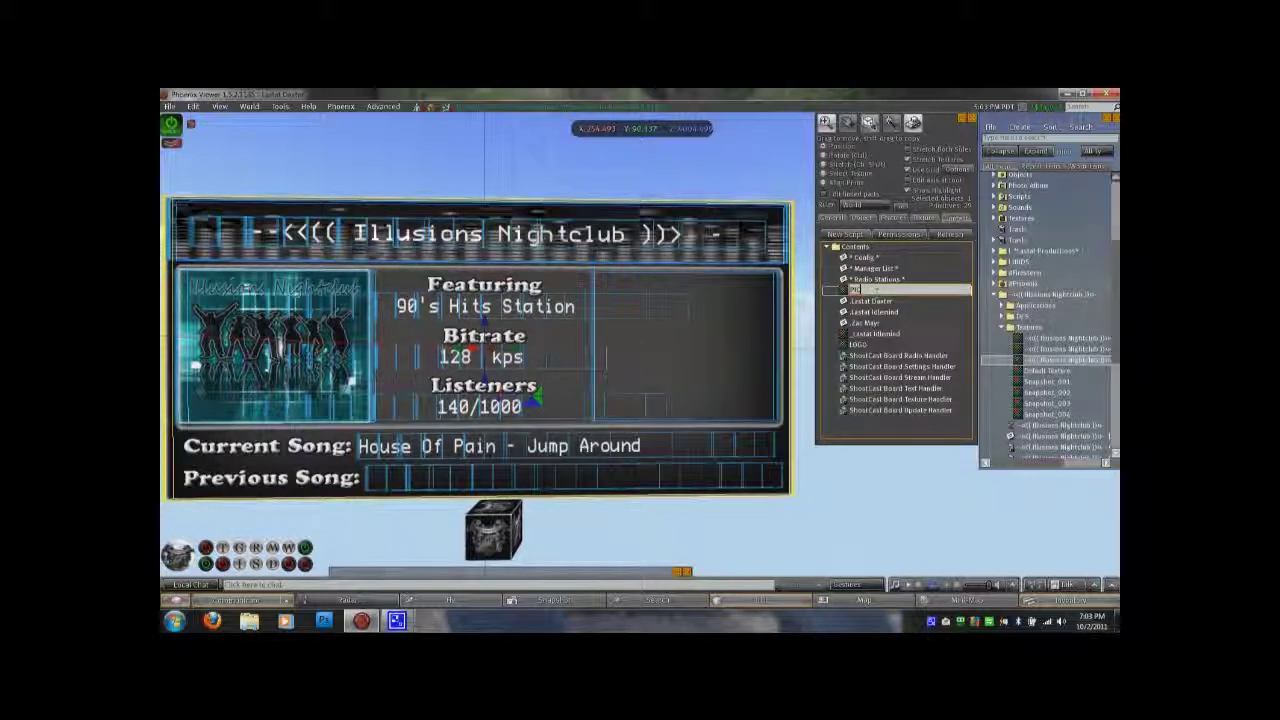
key("Return")
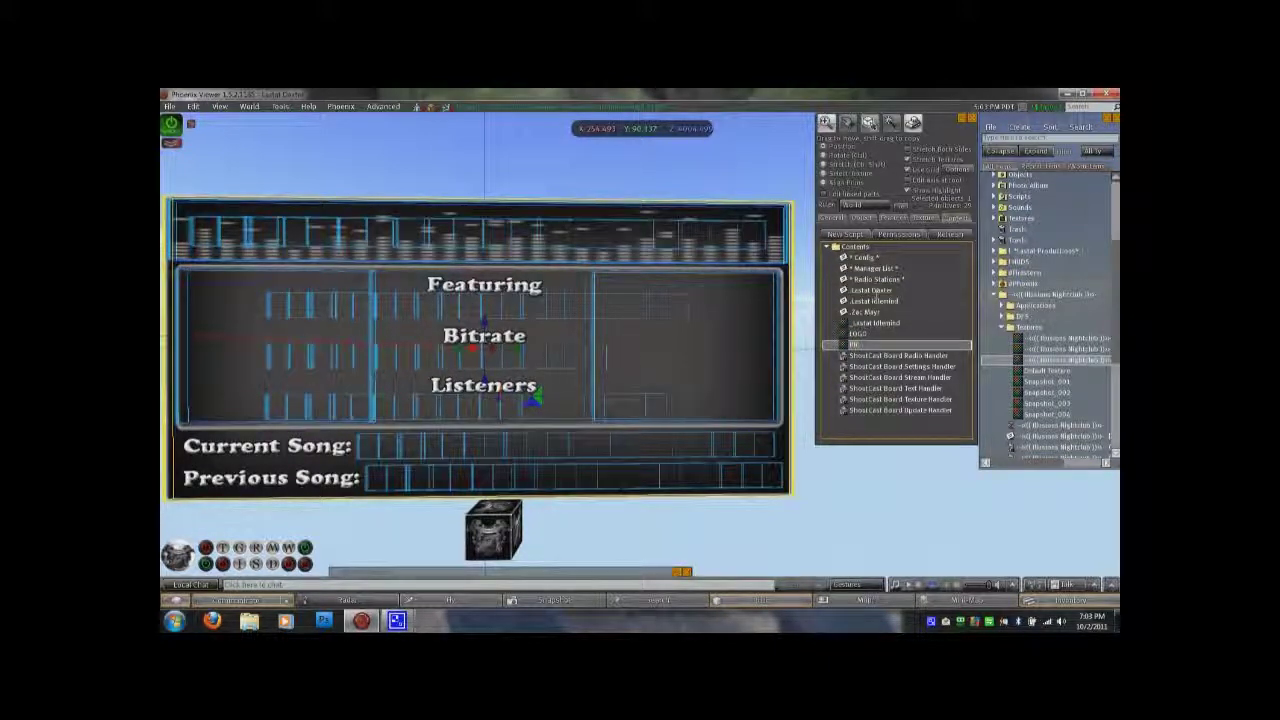